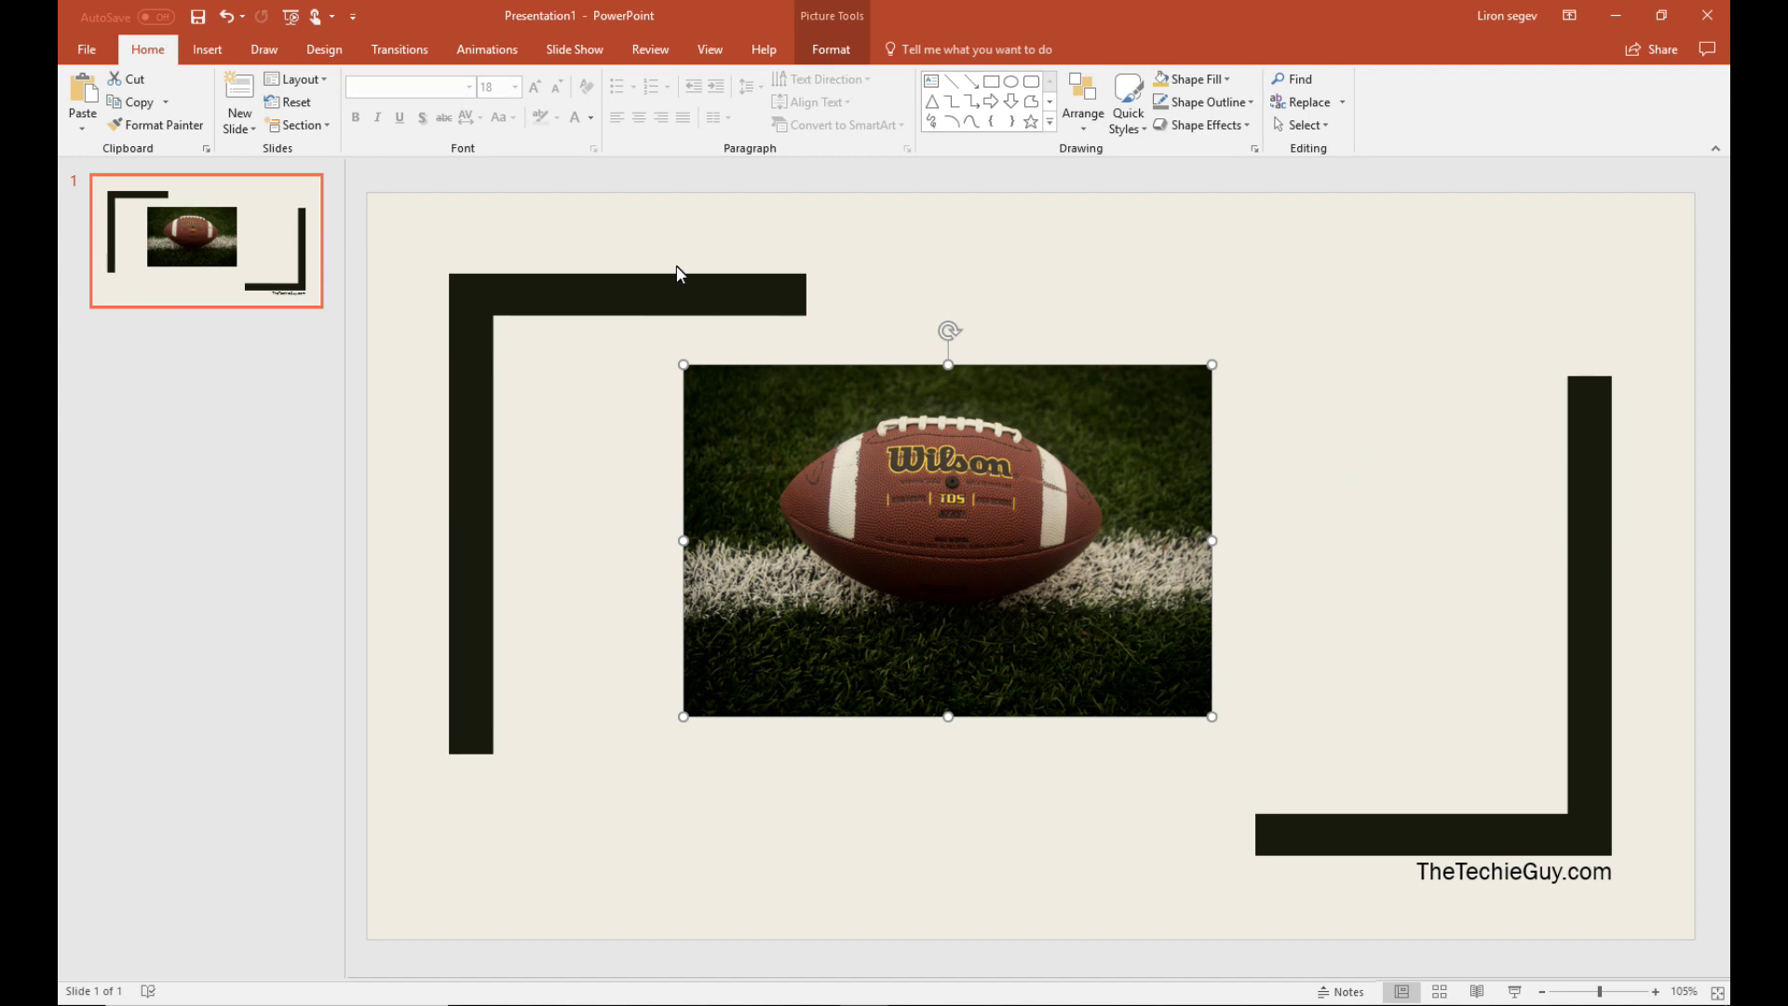
Remove the football photo's background, marking both grass tufts for removal, and keep the changes
click(831, 57)
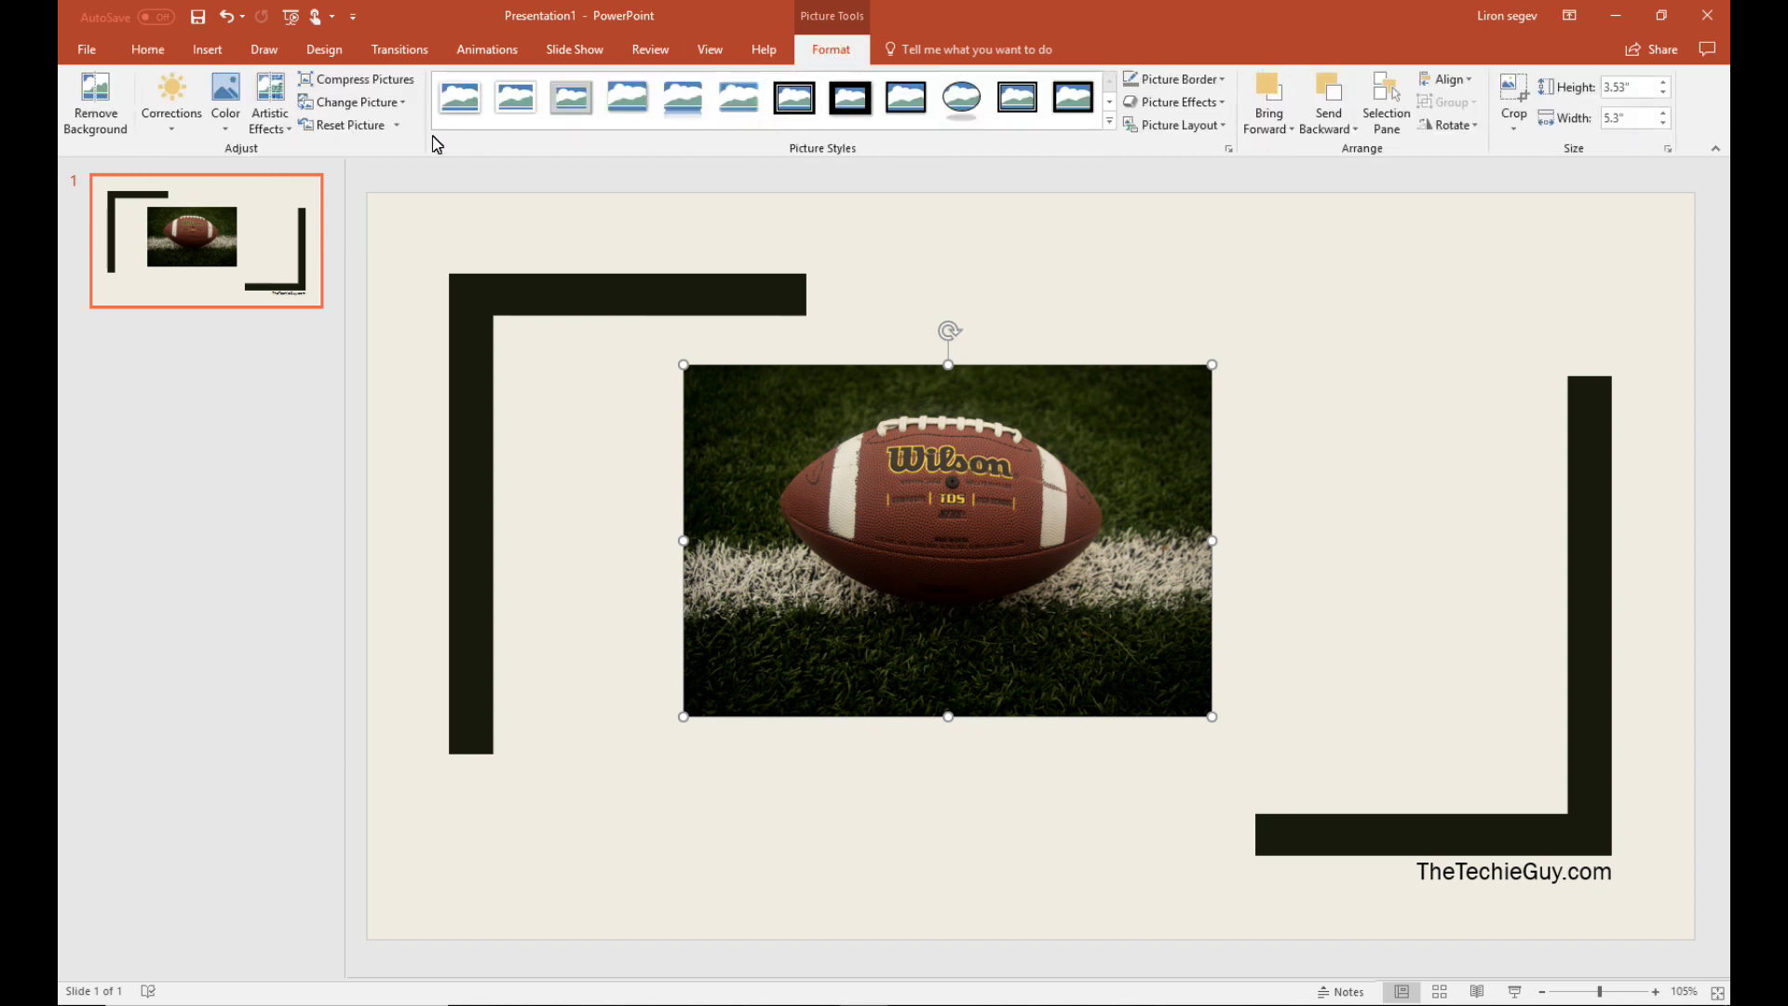
click(93, 114)
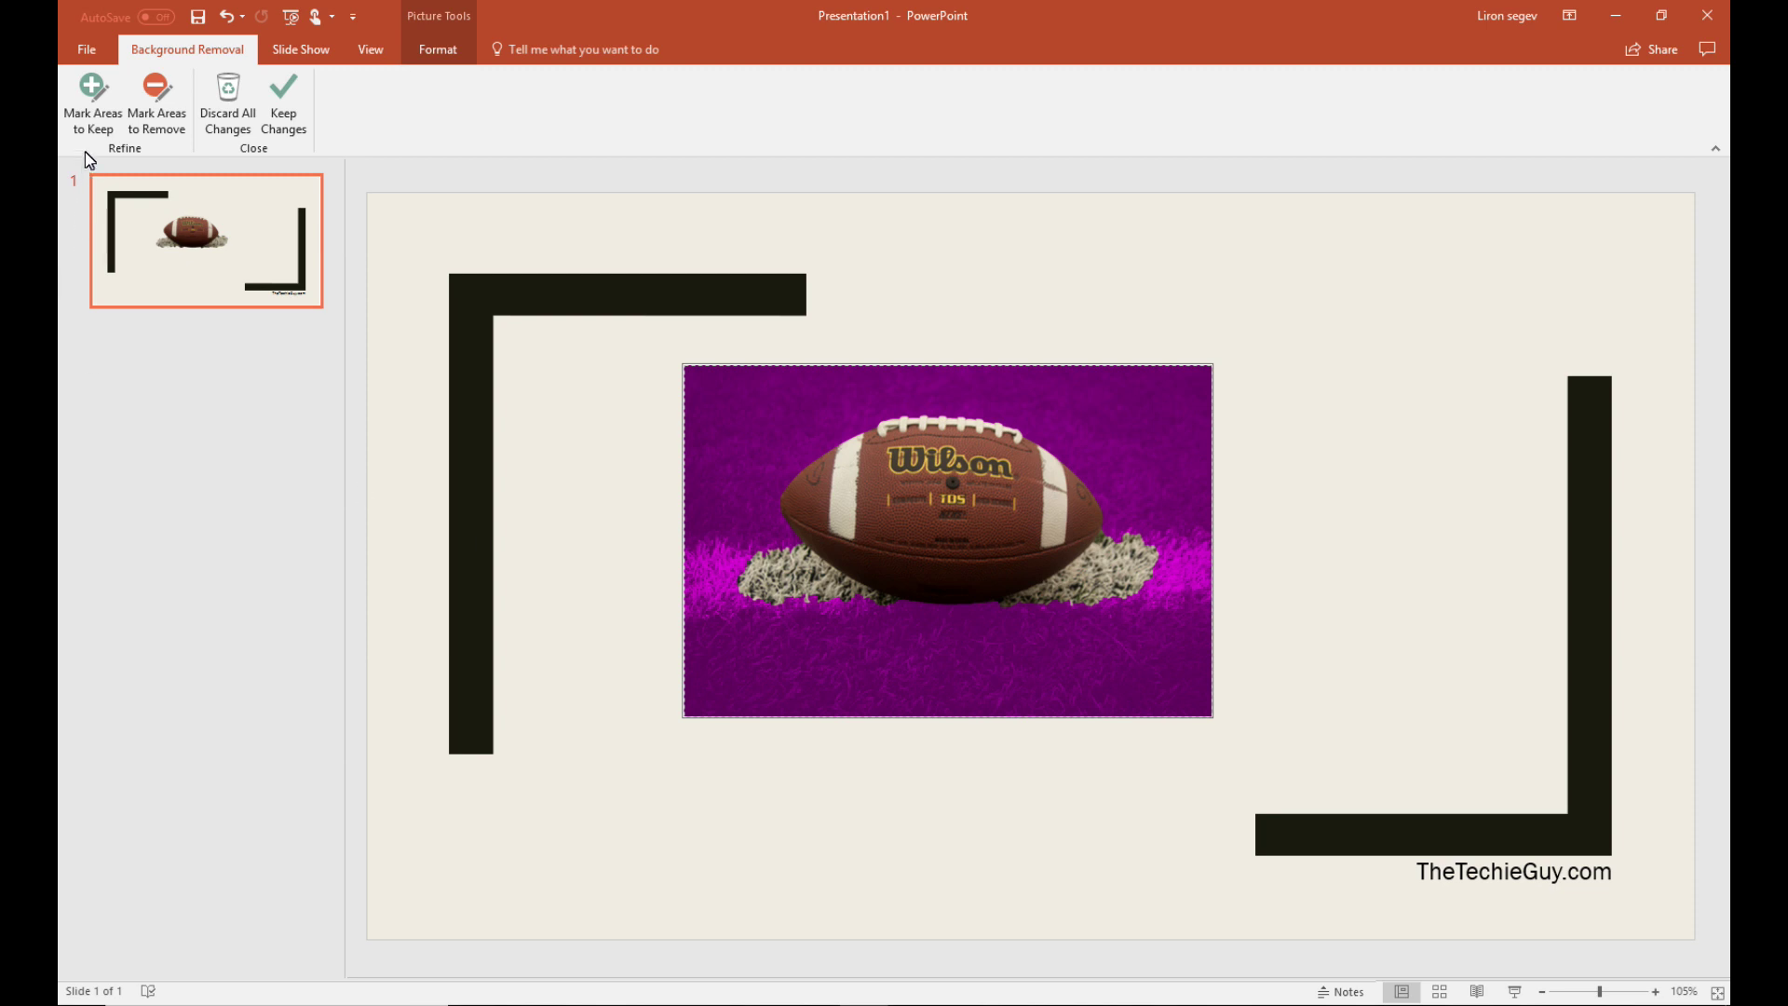
click(177, 138)
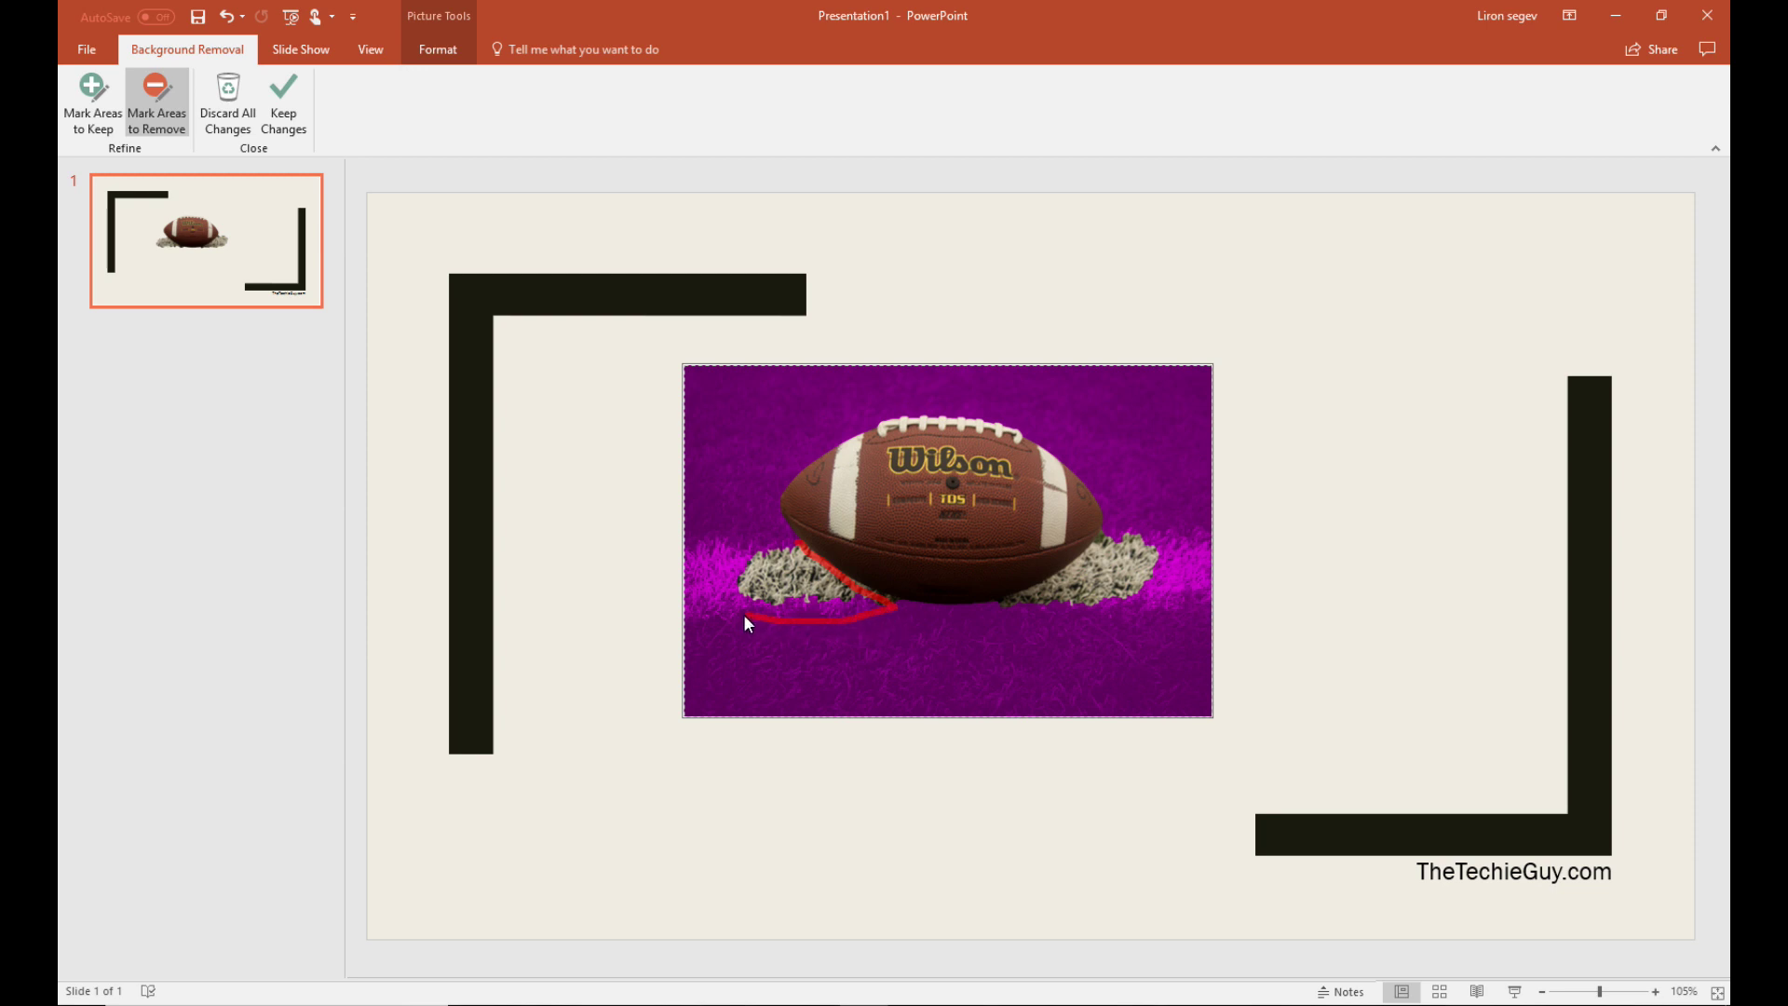
drag(724, 573, 776, 553)
drag(689, 587, 689, 587)
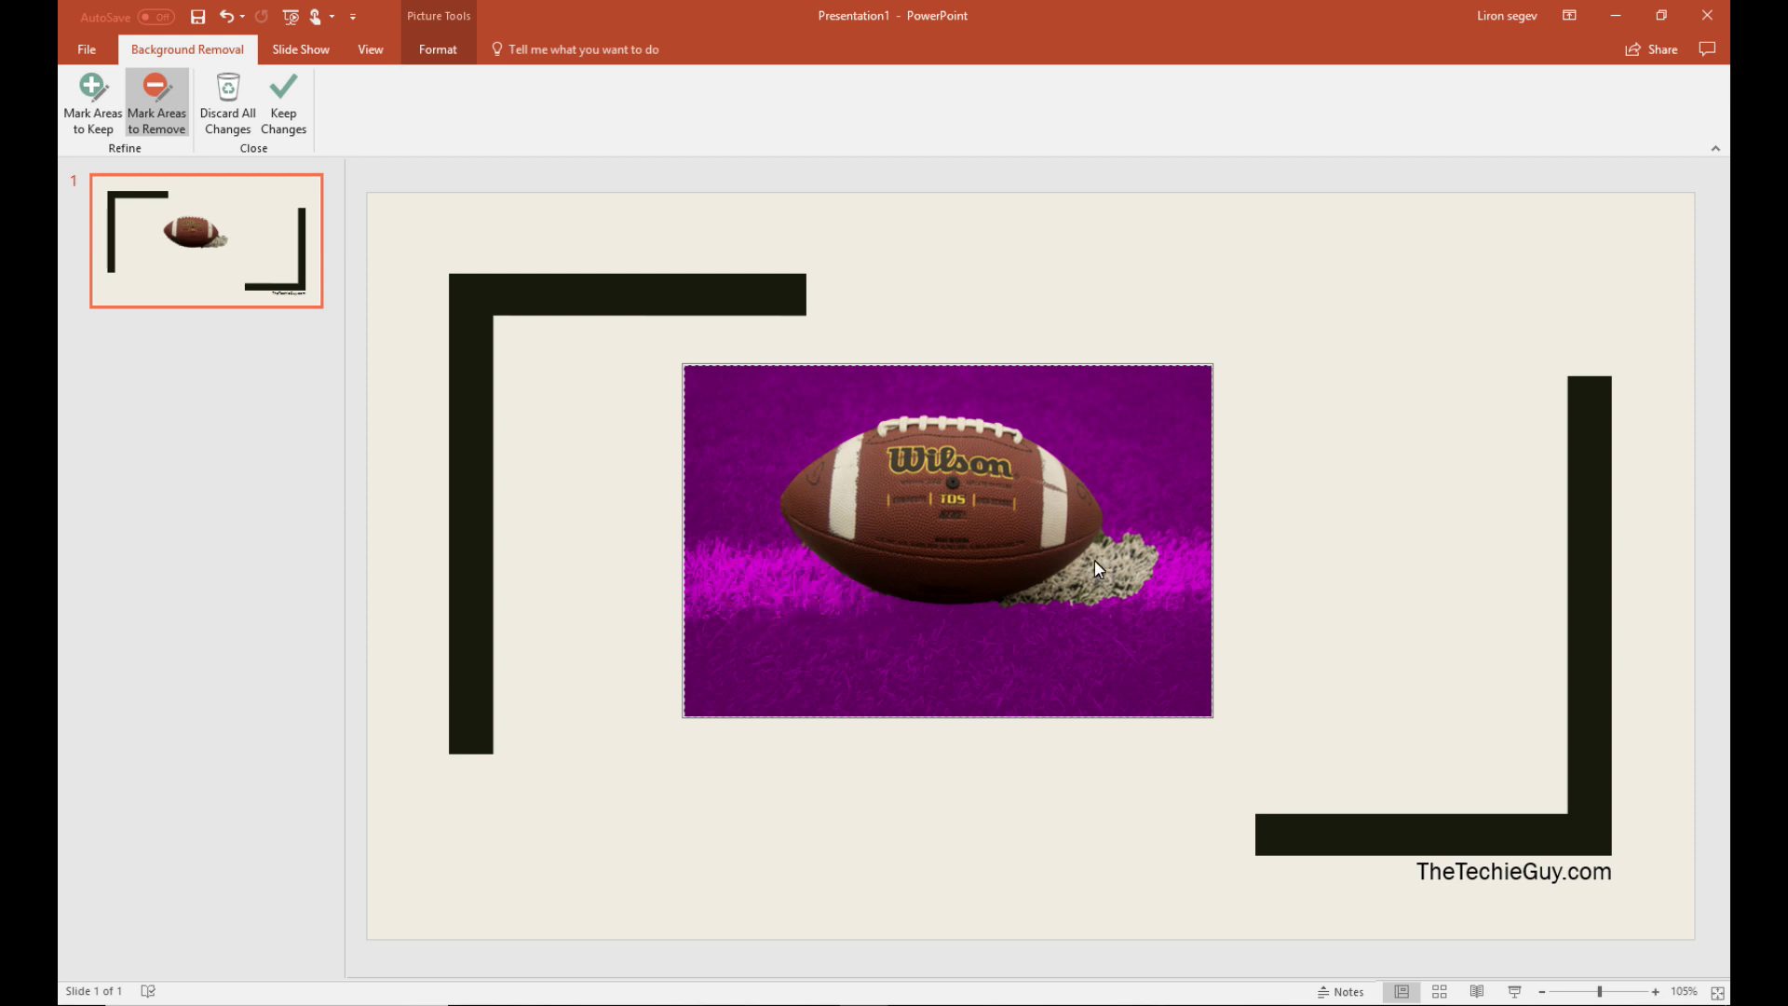
mouse_move(1103, 527)
mouse_down()
mouse_move(1162, 515)
mouse_move(1104, 528)
mouse_up()
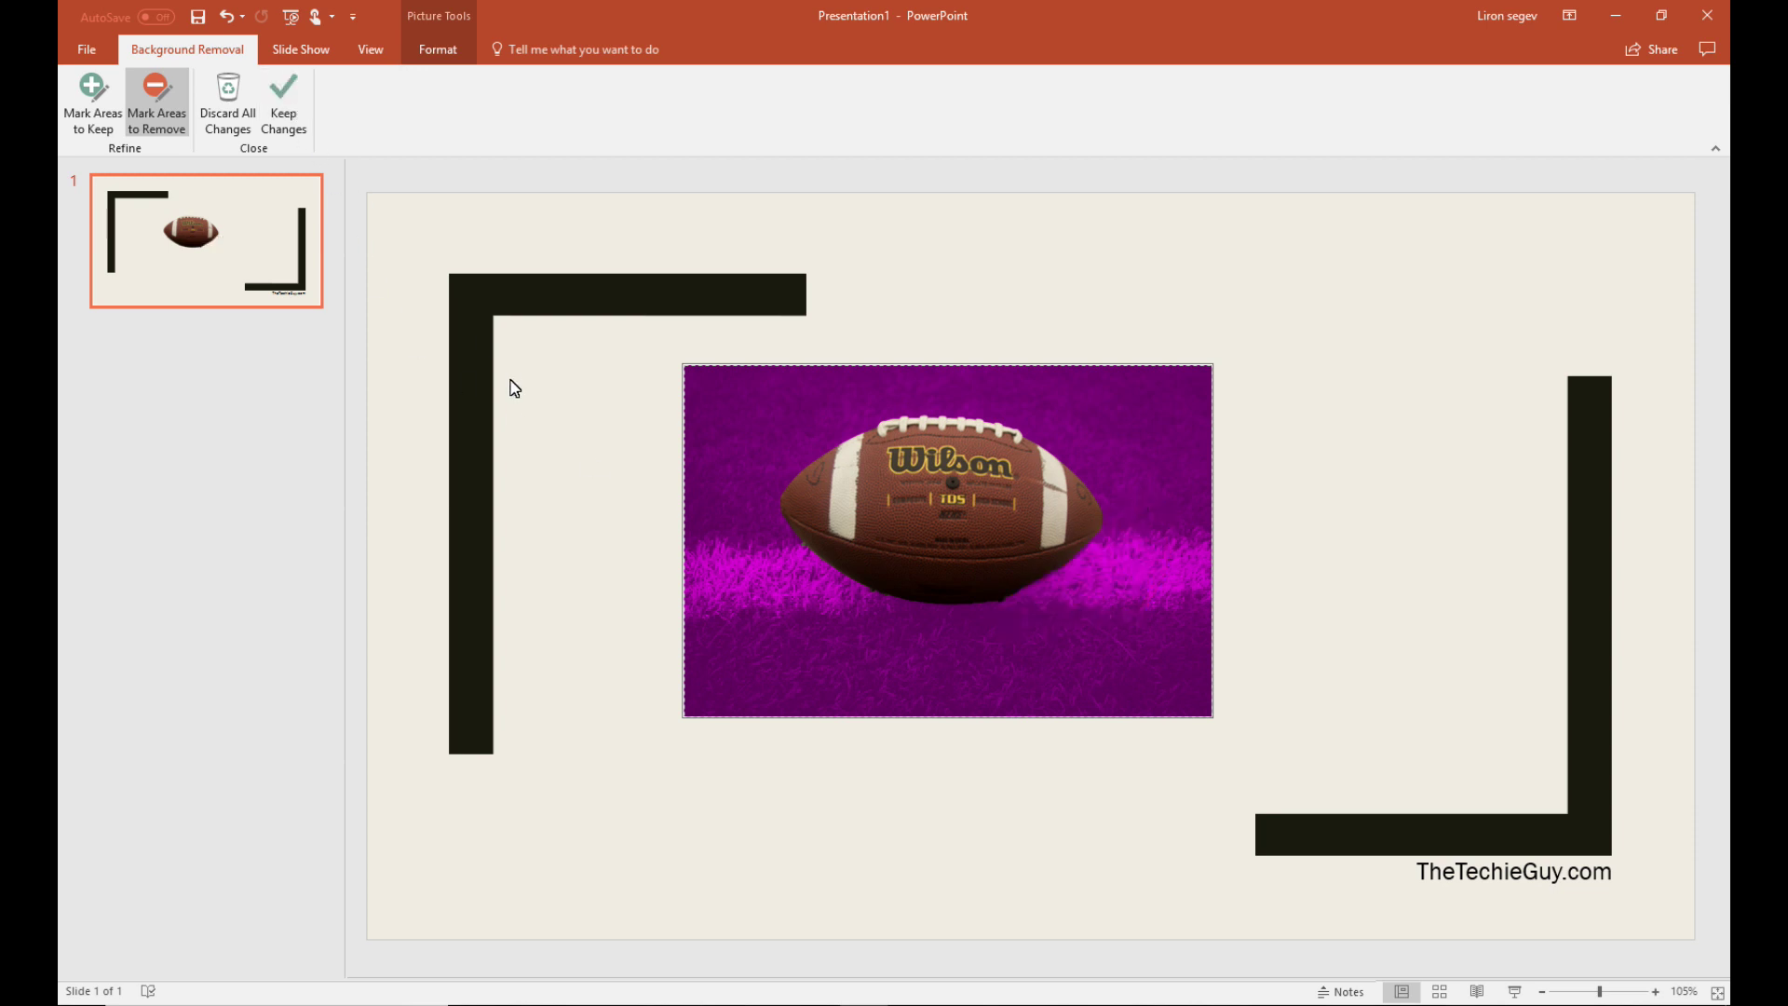
click(280, 105)
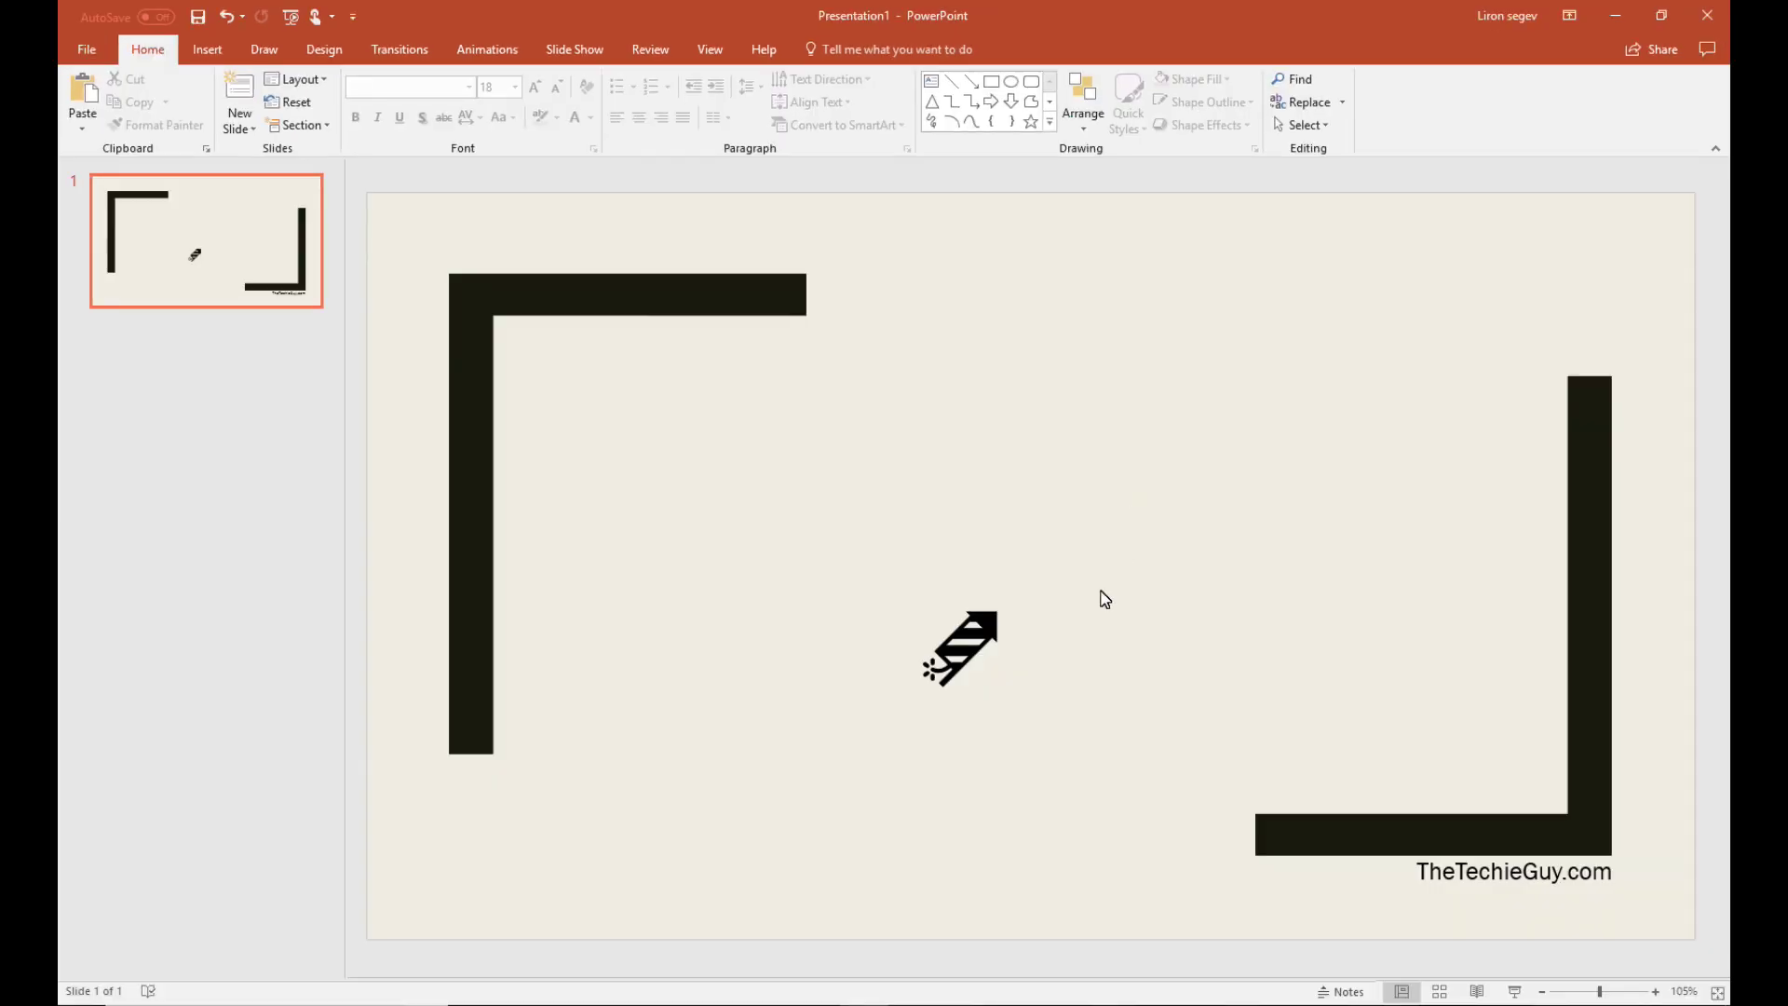
Nudge the rocket icon up and choose a Custom Path motion animation for it
click(977, 657)
drag(978, 657, 935, 622)
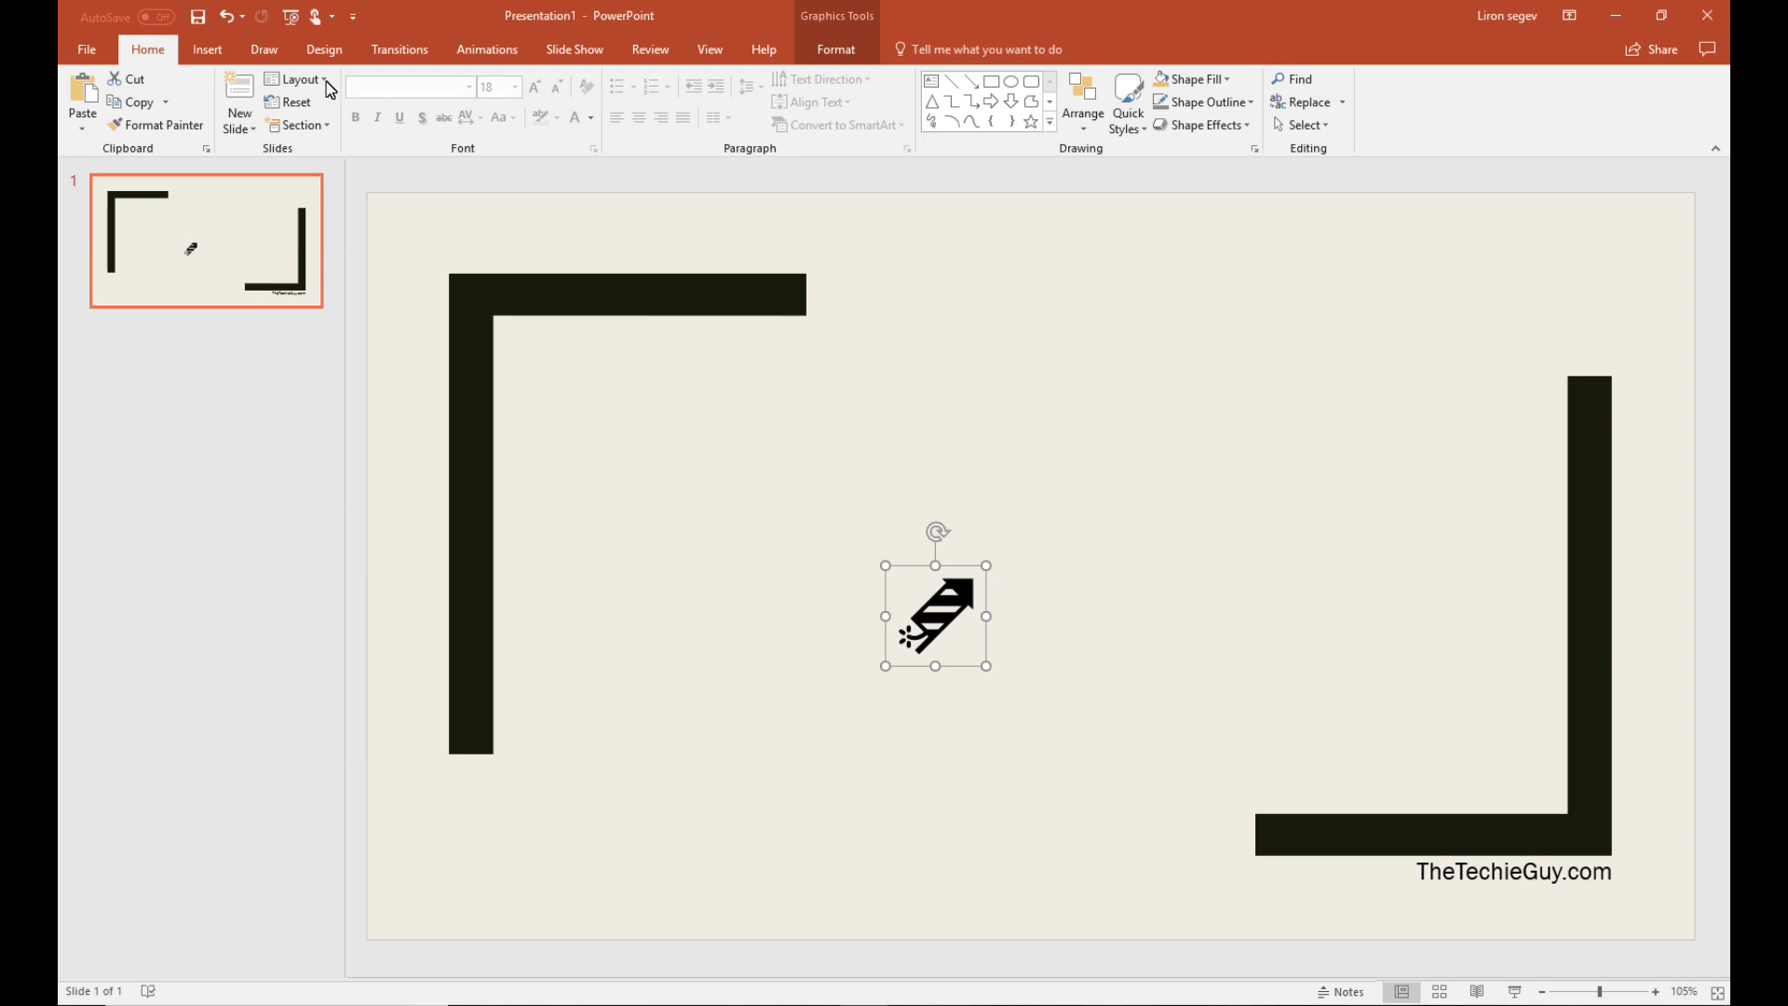
click(506, 47)
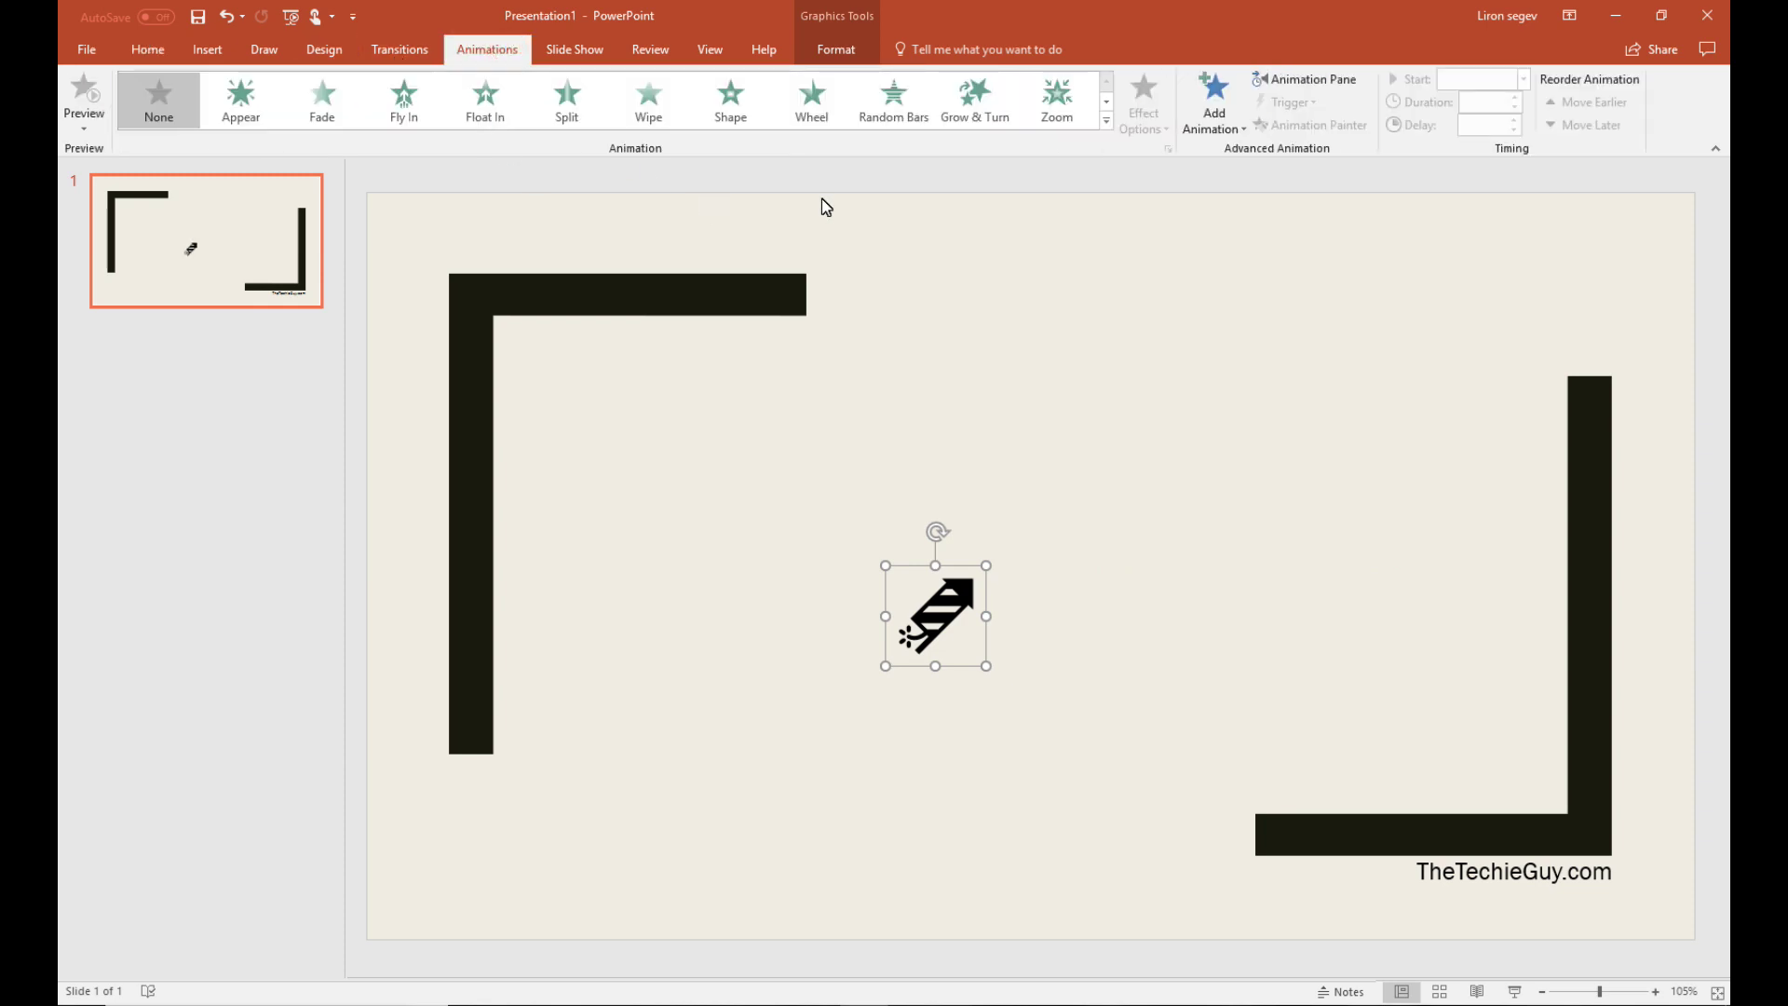
click(1106, 120)
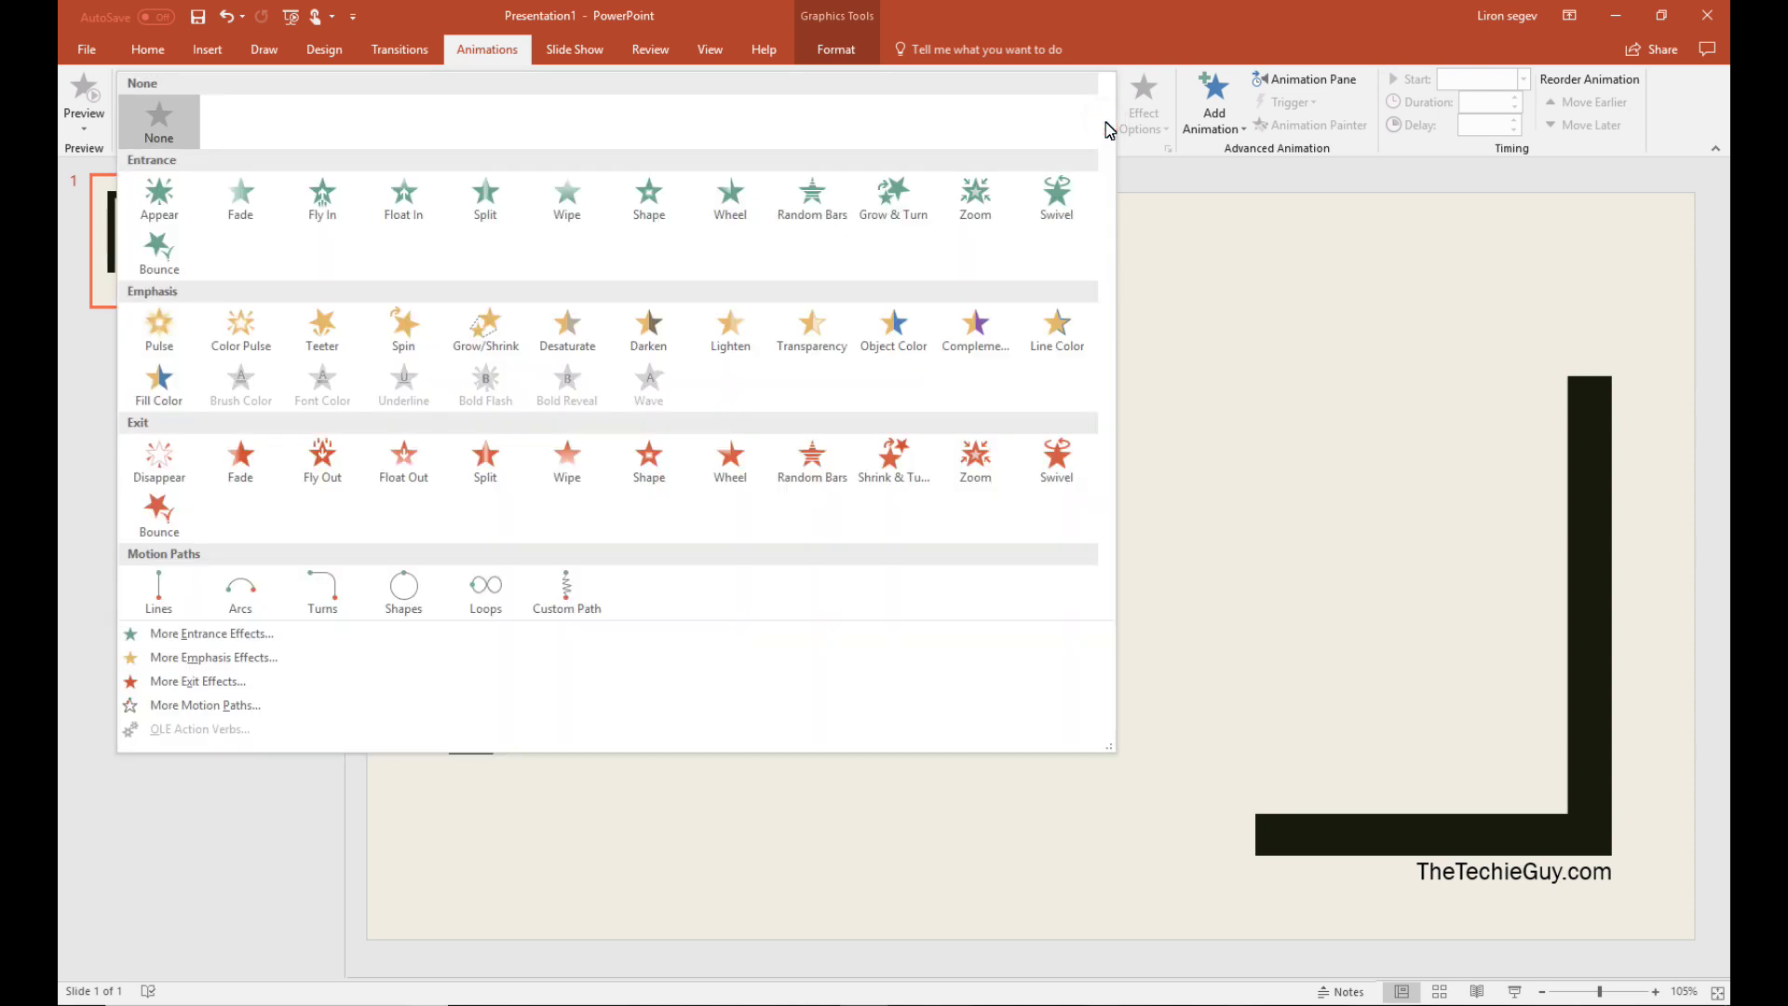
click(561, 604)
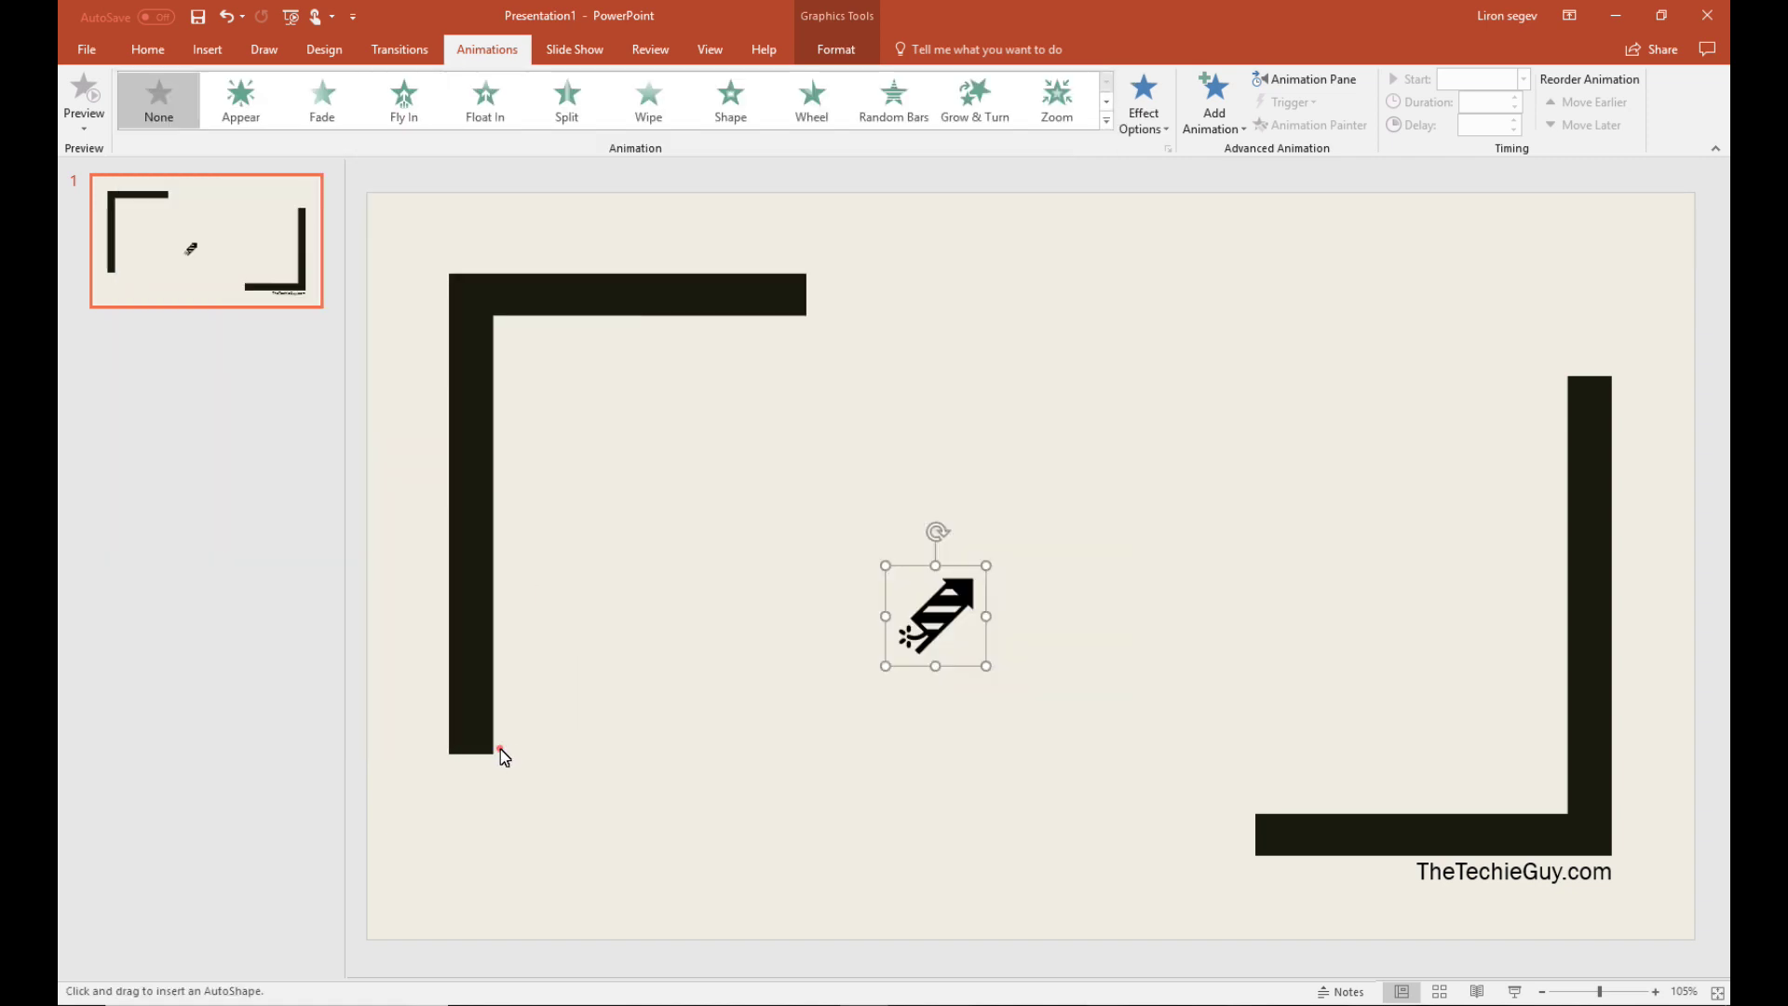
Draw a freehand path looping across the slide from the left frame, then reposition it
mouse_move(500, 751)
mouse_down()
mouse_move(607, 730)
mouse_move(768, 631)
mouse_move(1094, 690)
mouse_move(1283, 614)
mouse_move(1429, 466)
mouse_move(1377, 363)
mouse_move(1235, 434)
mouse_up()
mouse_move(1045, 430)
mouse_down()
mouse_move(886, 376)
mouse_move(750, 463)
mouse_move(634, 374)
mouse_up()
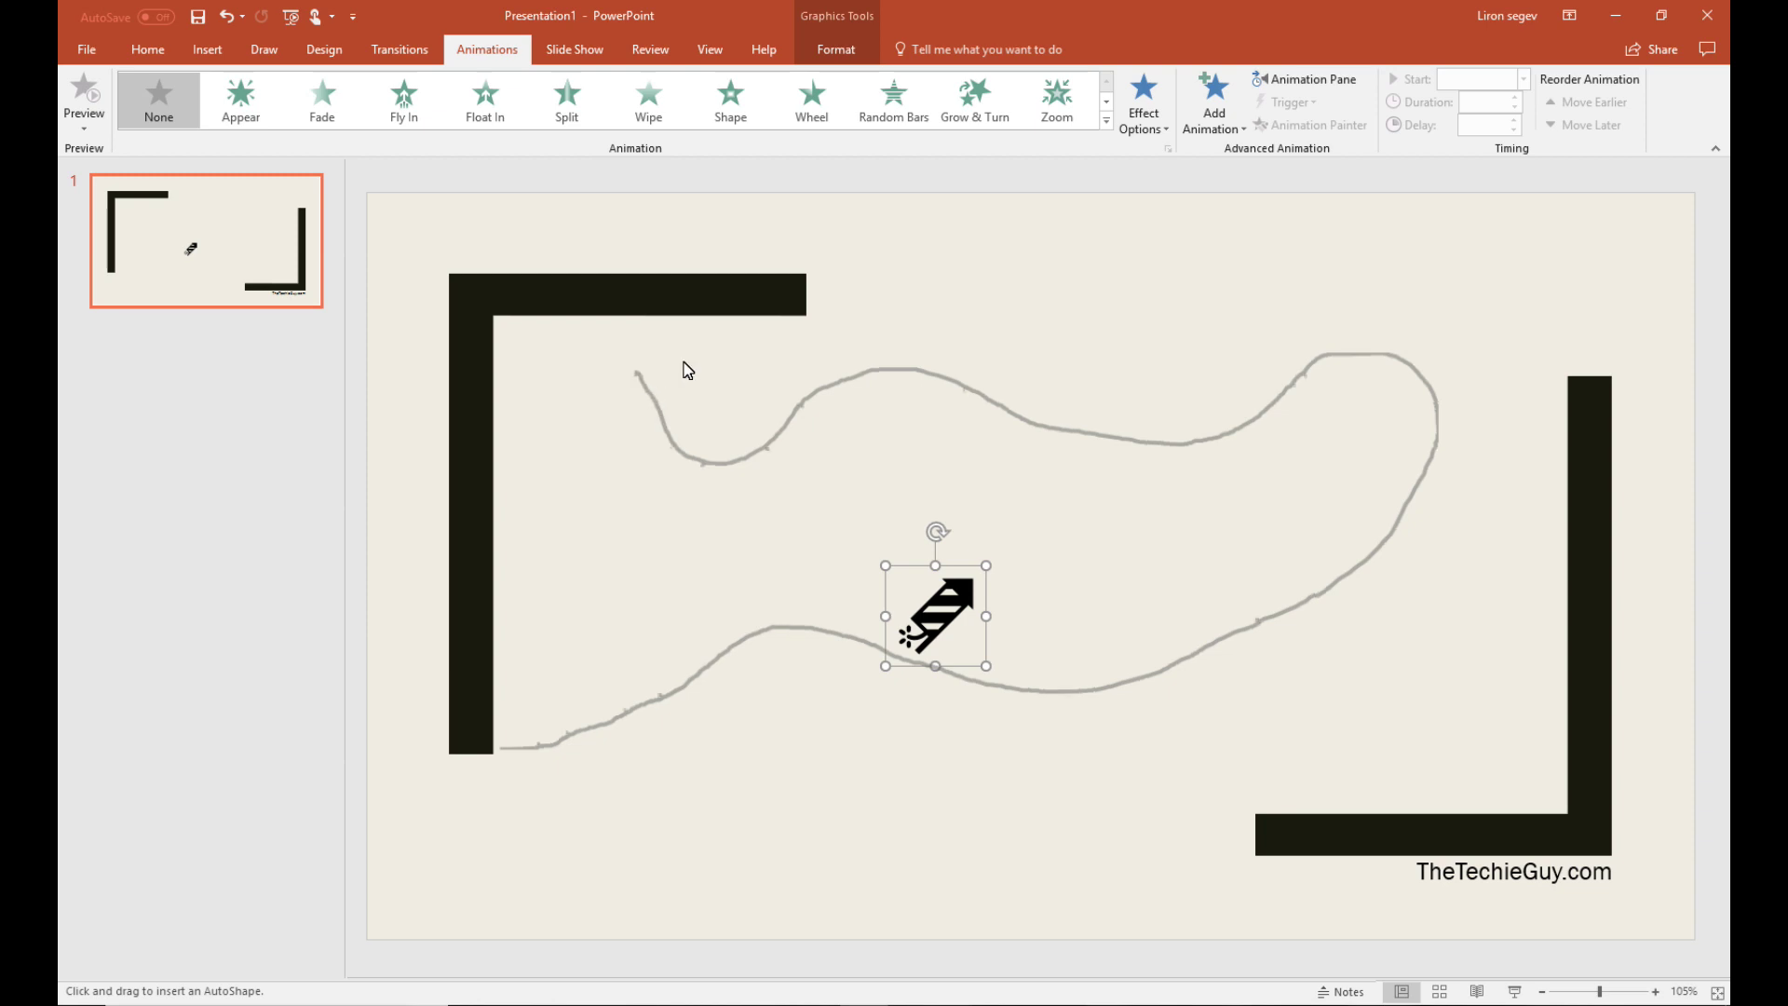
double_click(1127, 326)
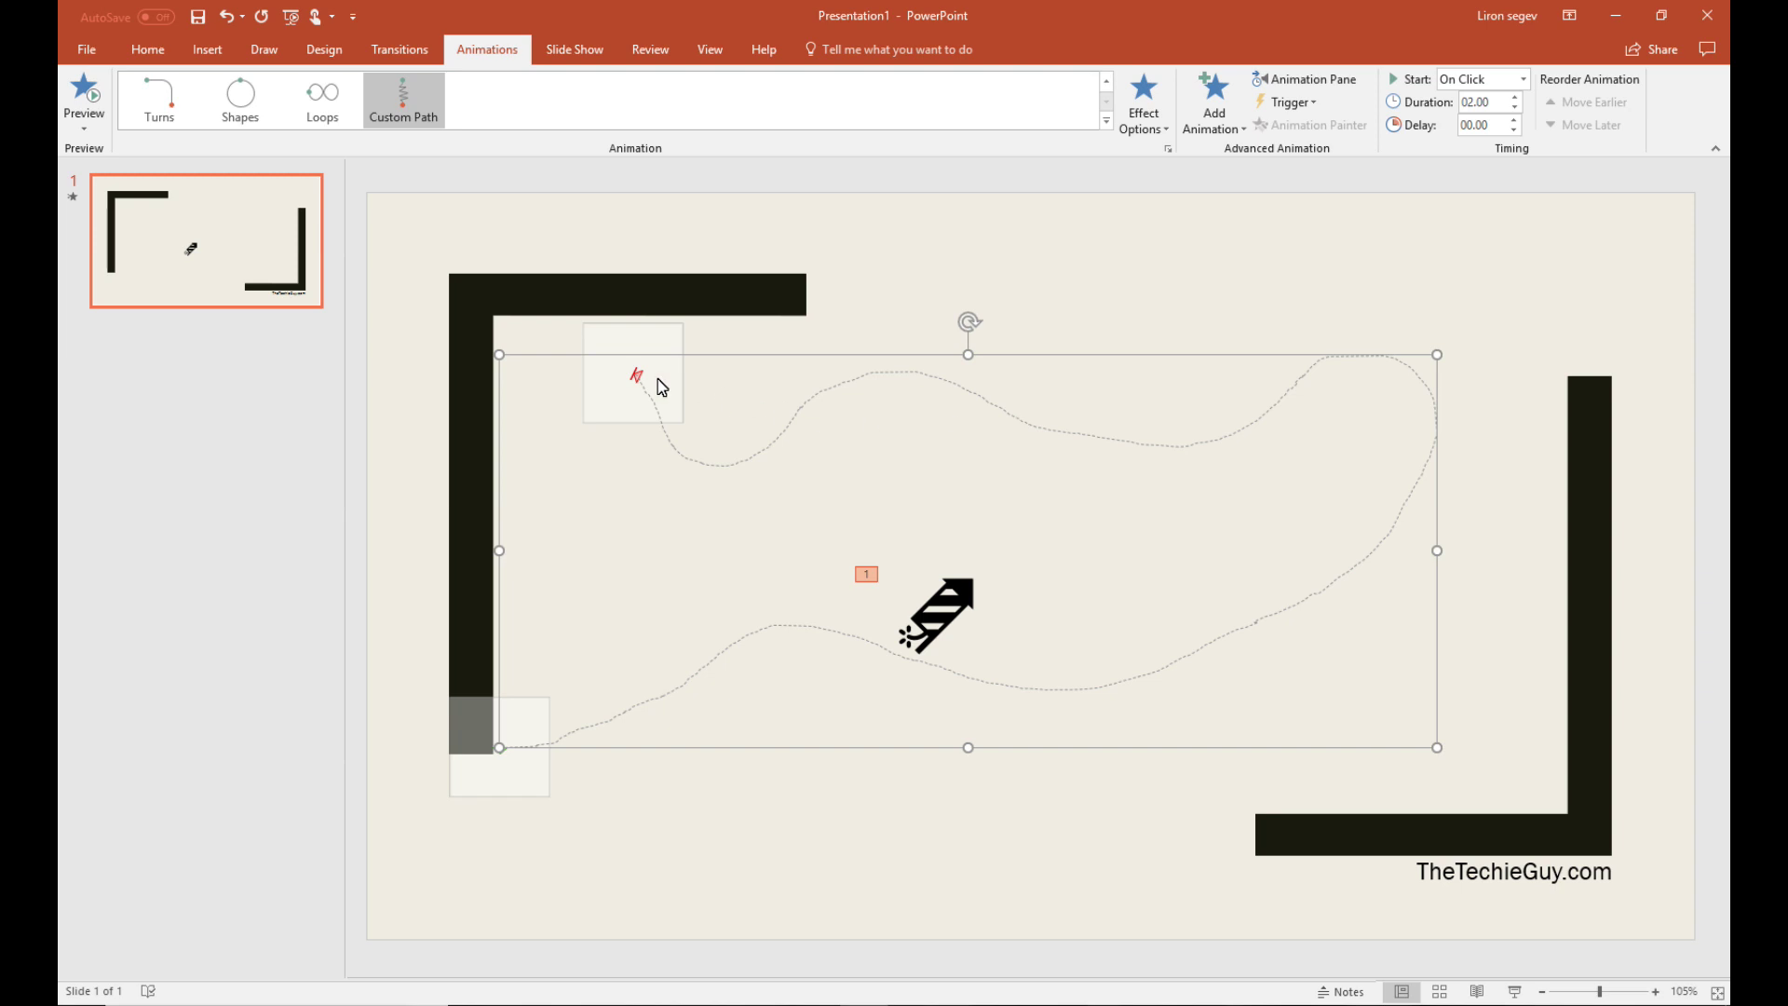
drag(641, 386, 718, 450)
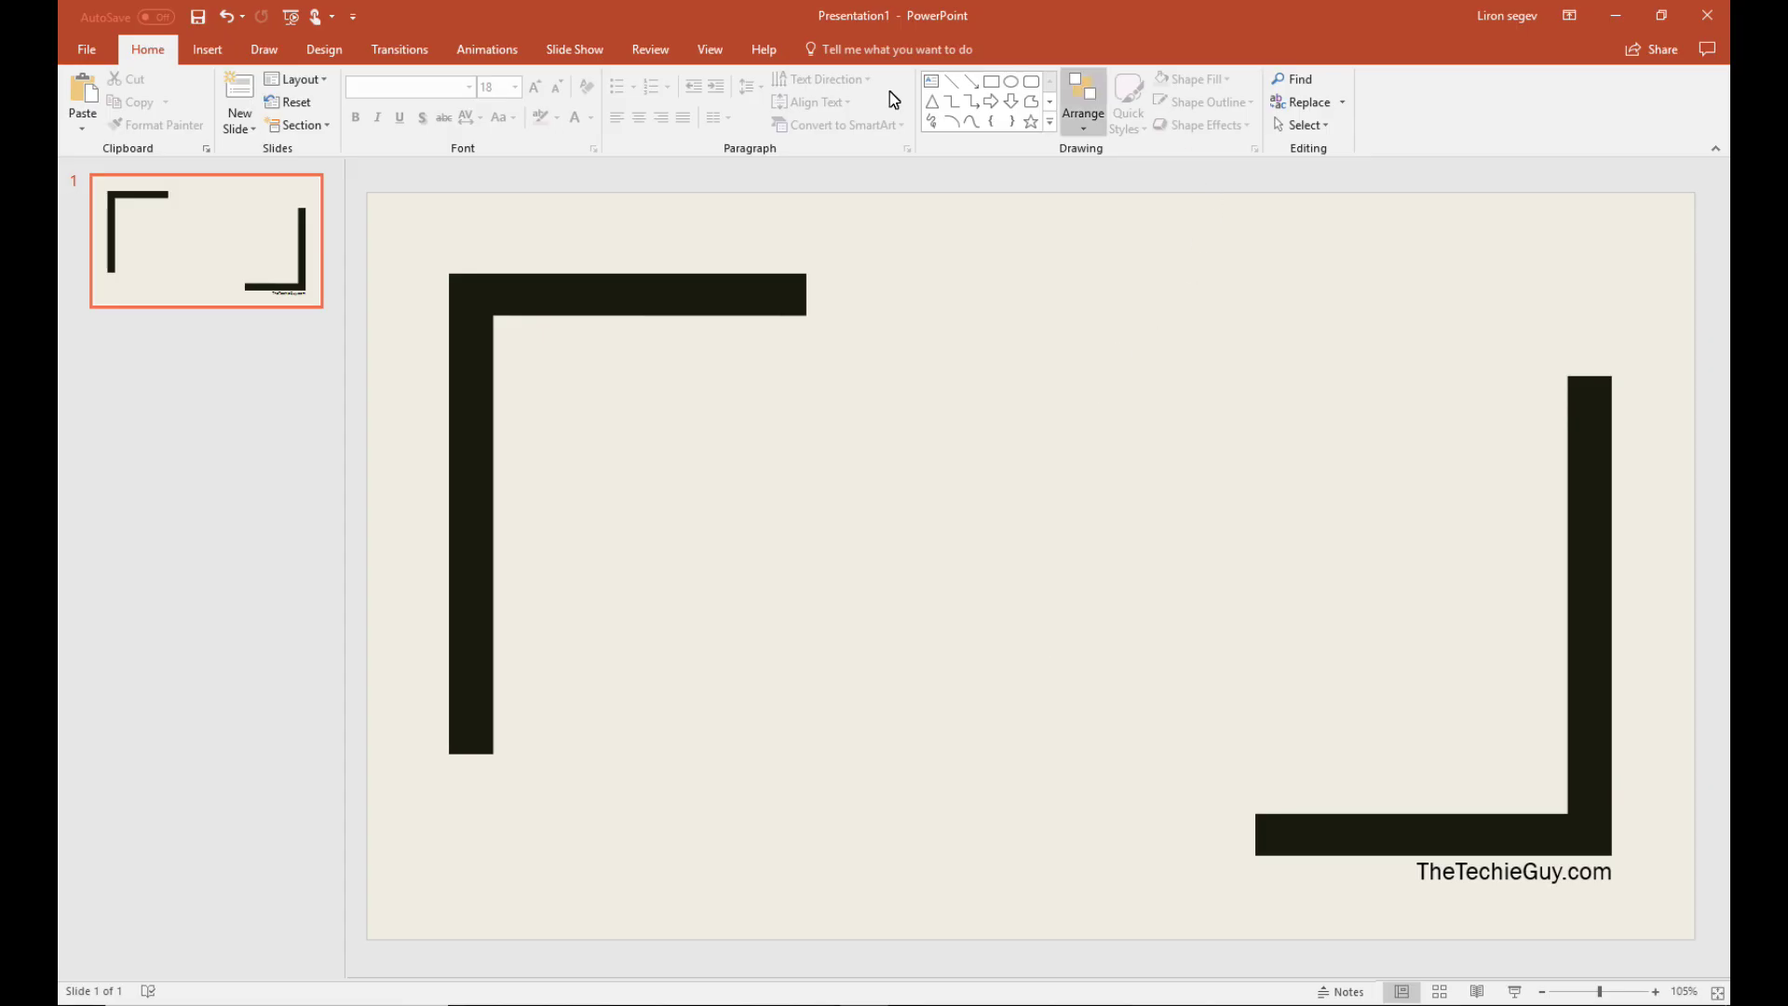
Insert the Cielo.mp3 audio file from this PC onto the slide
click(231, 51)
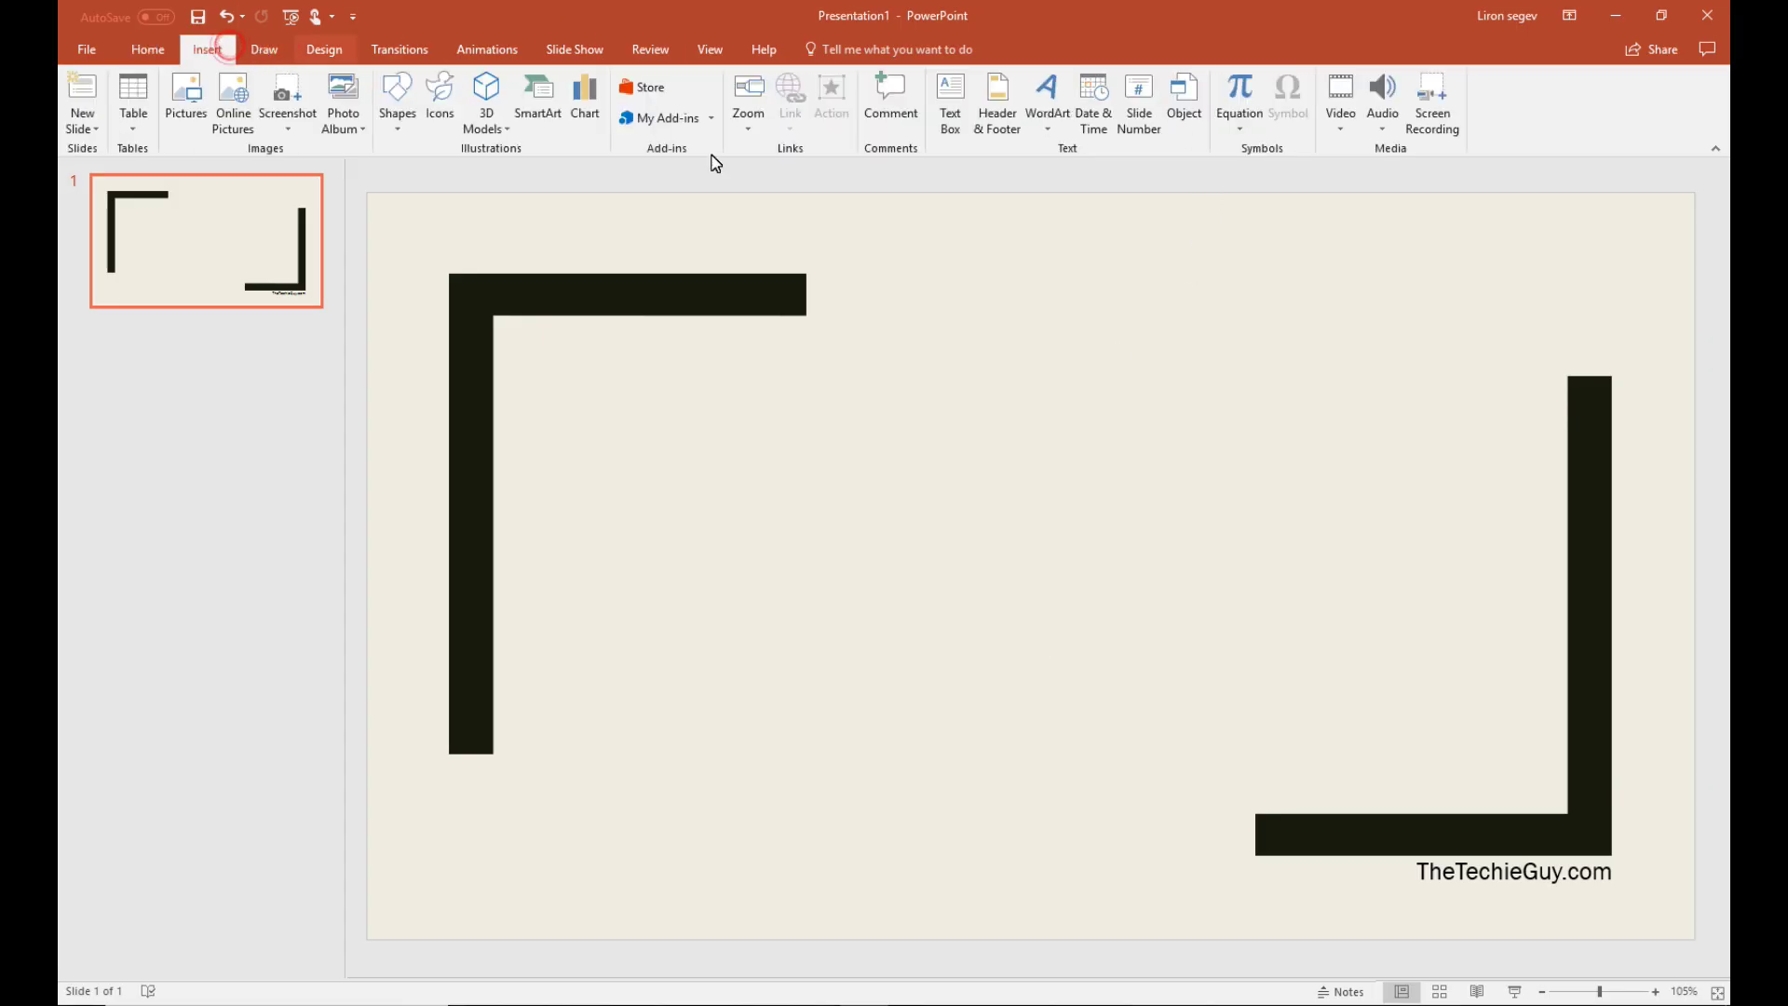
click(1375, 109)
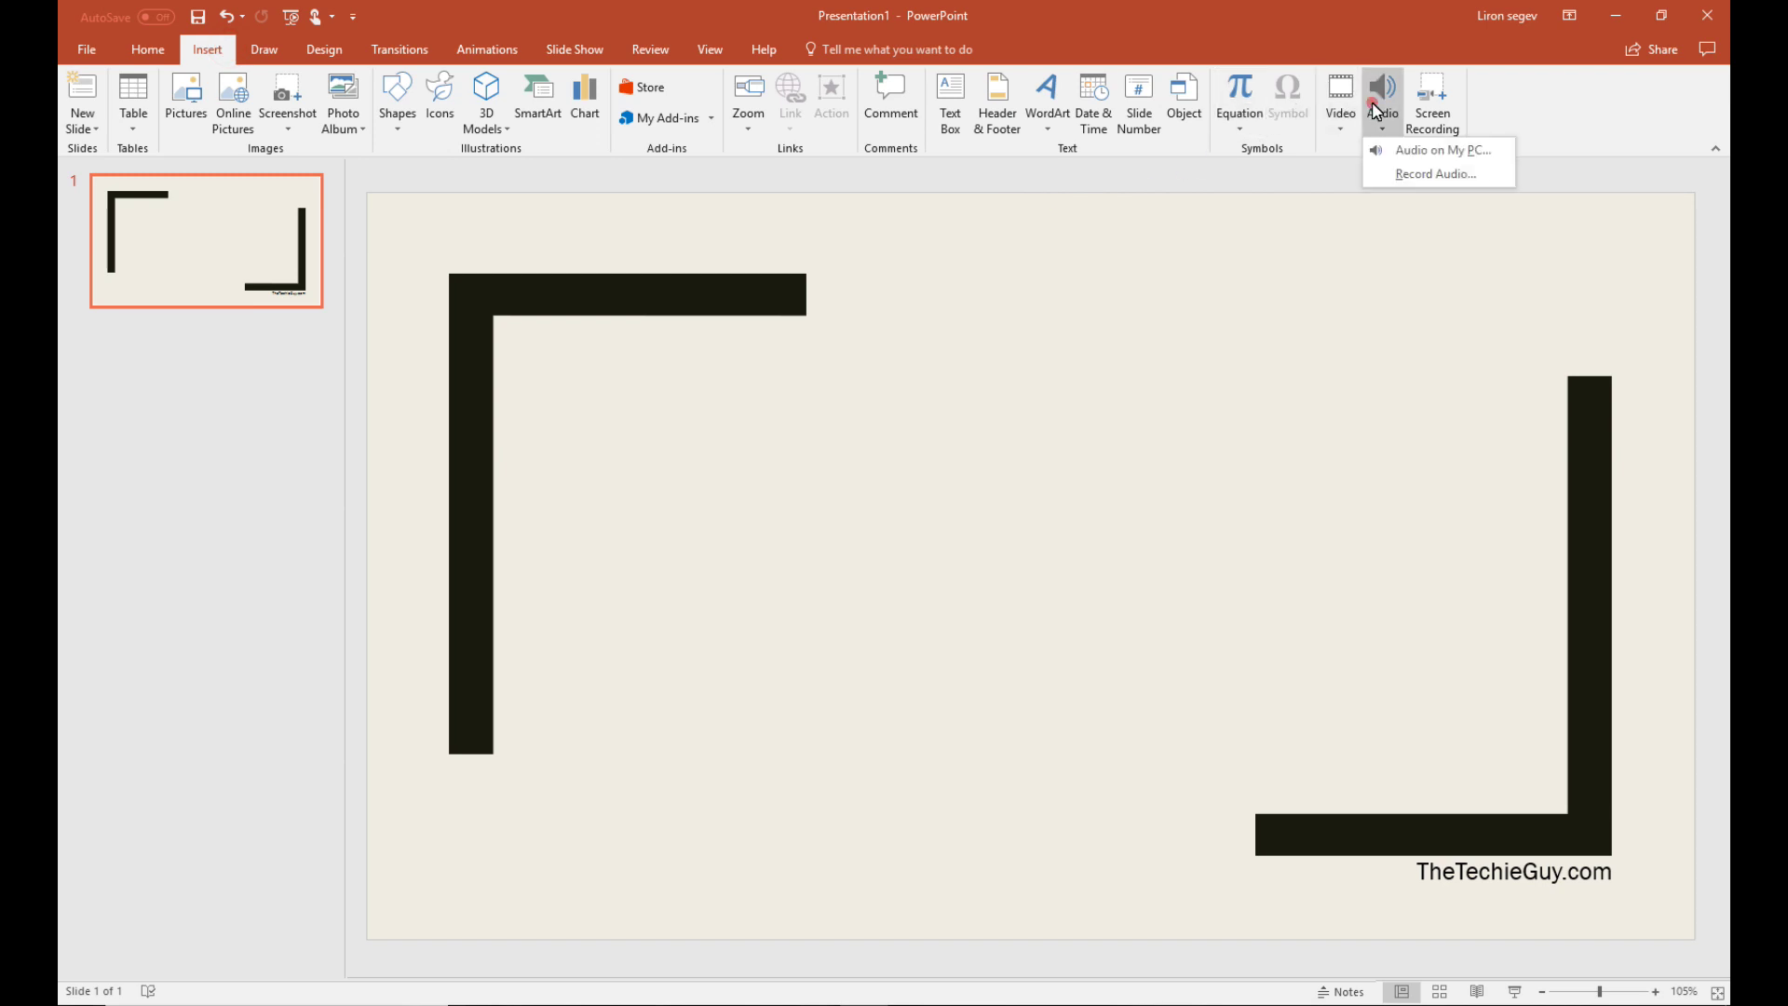
click(1394, 154)
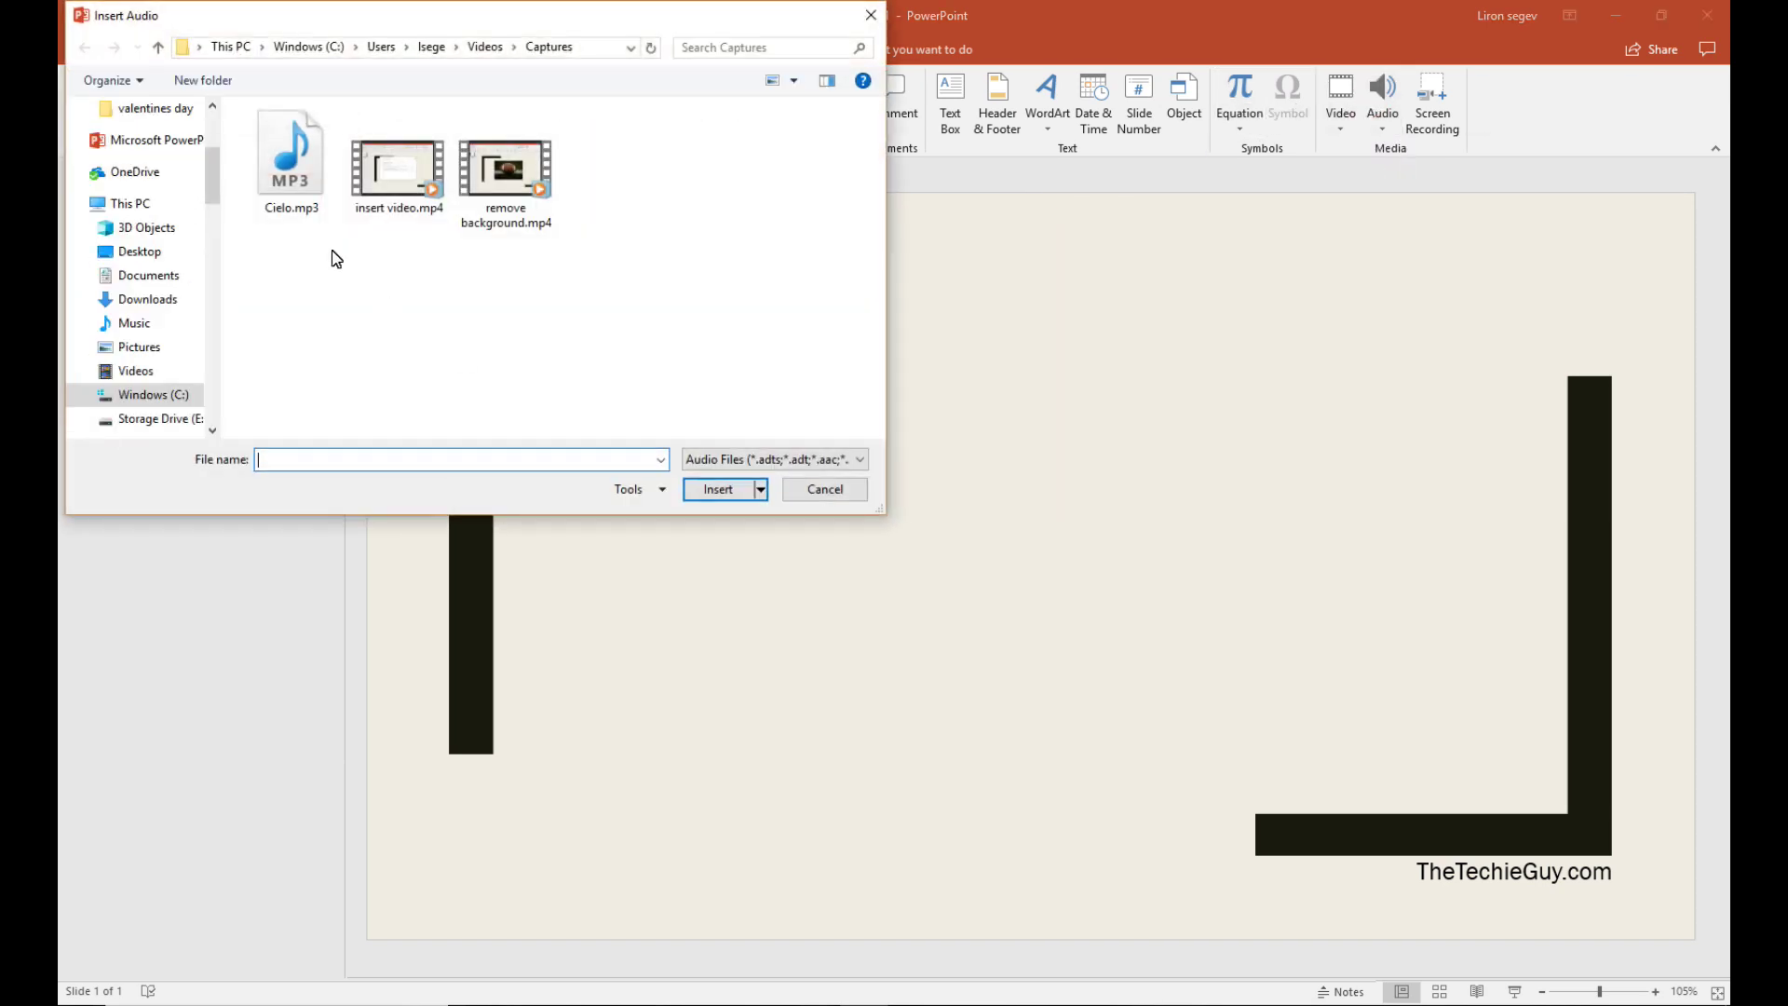
click(289, 203)
double_click(286, 205)
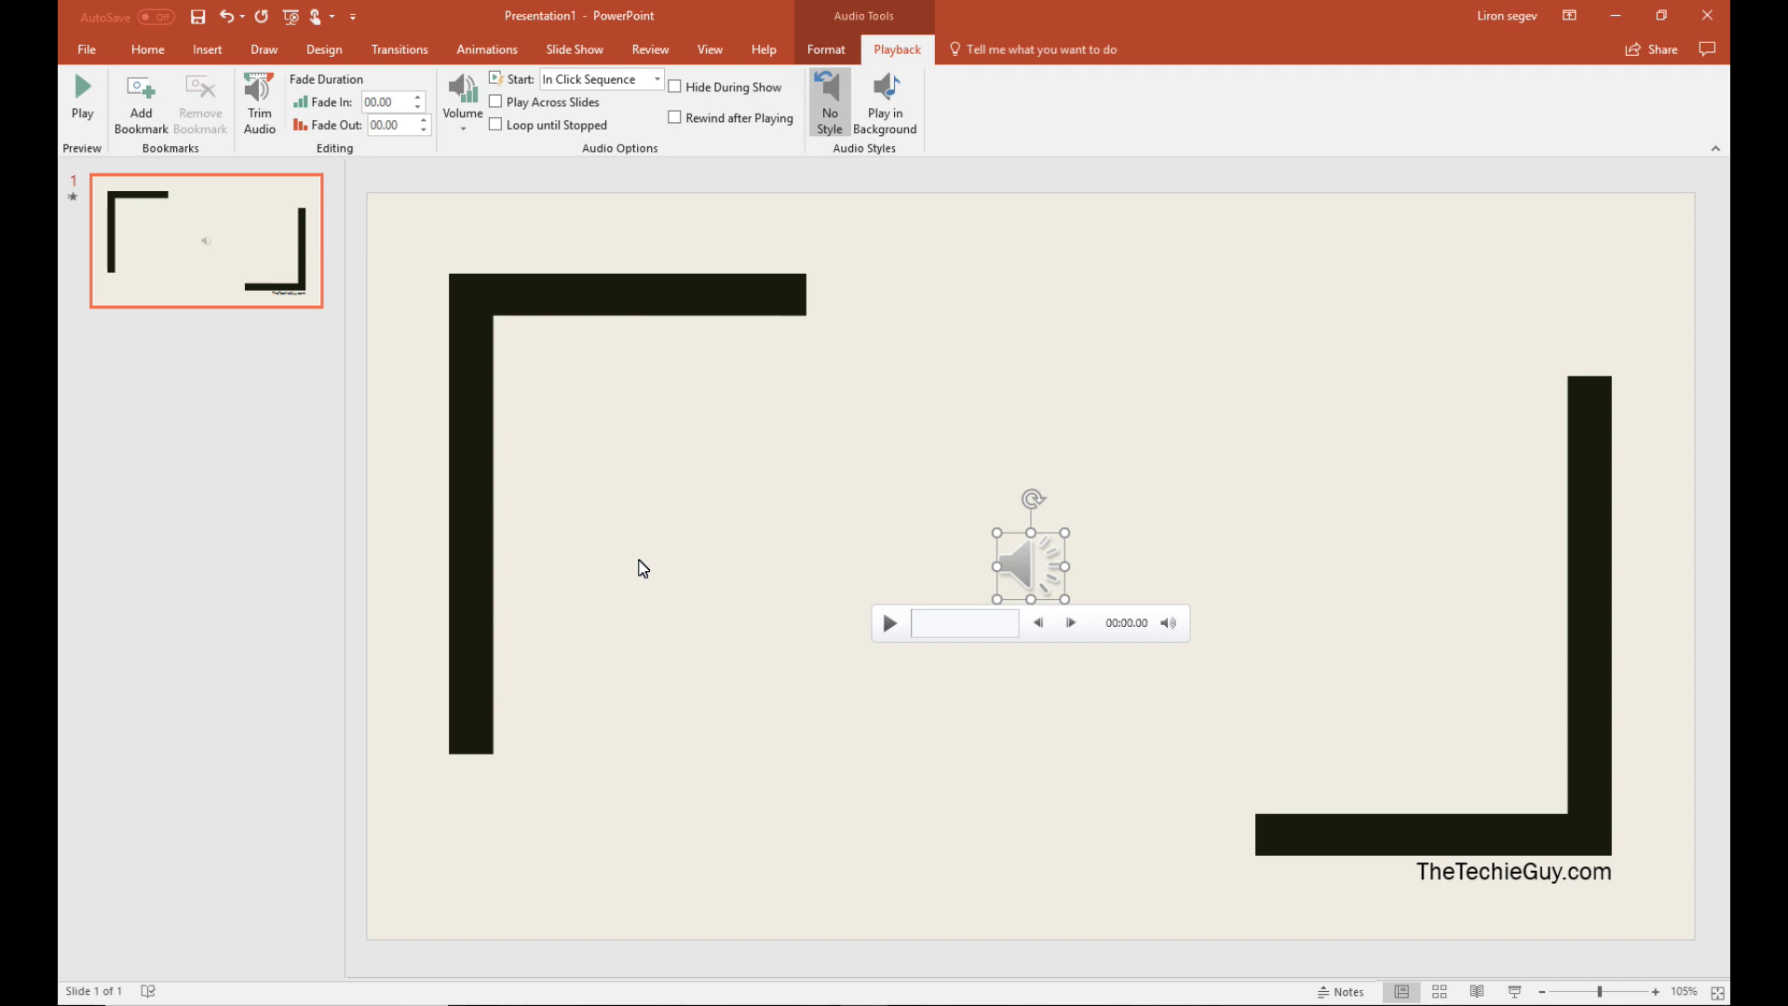
Add a bookmark at a later point in the Cielo track
click(889, 625)
click(889, 623)
click(978, 623)
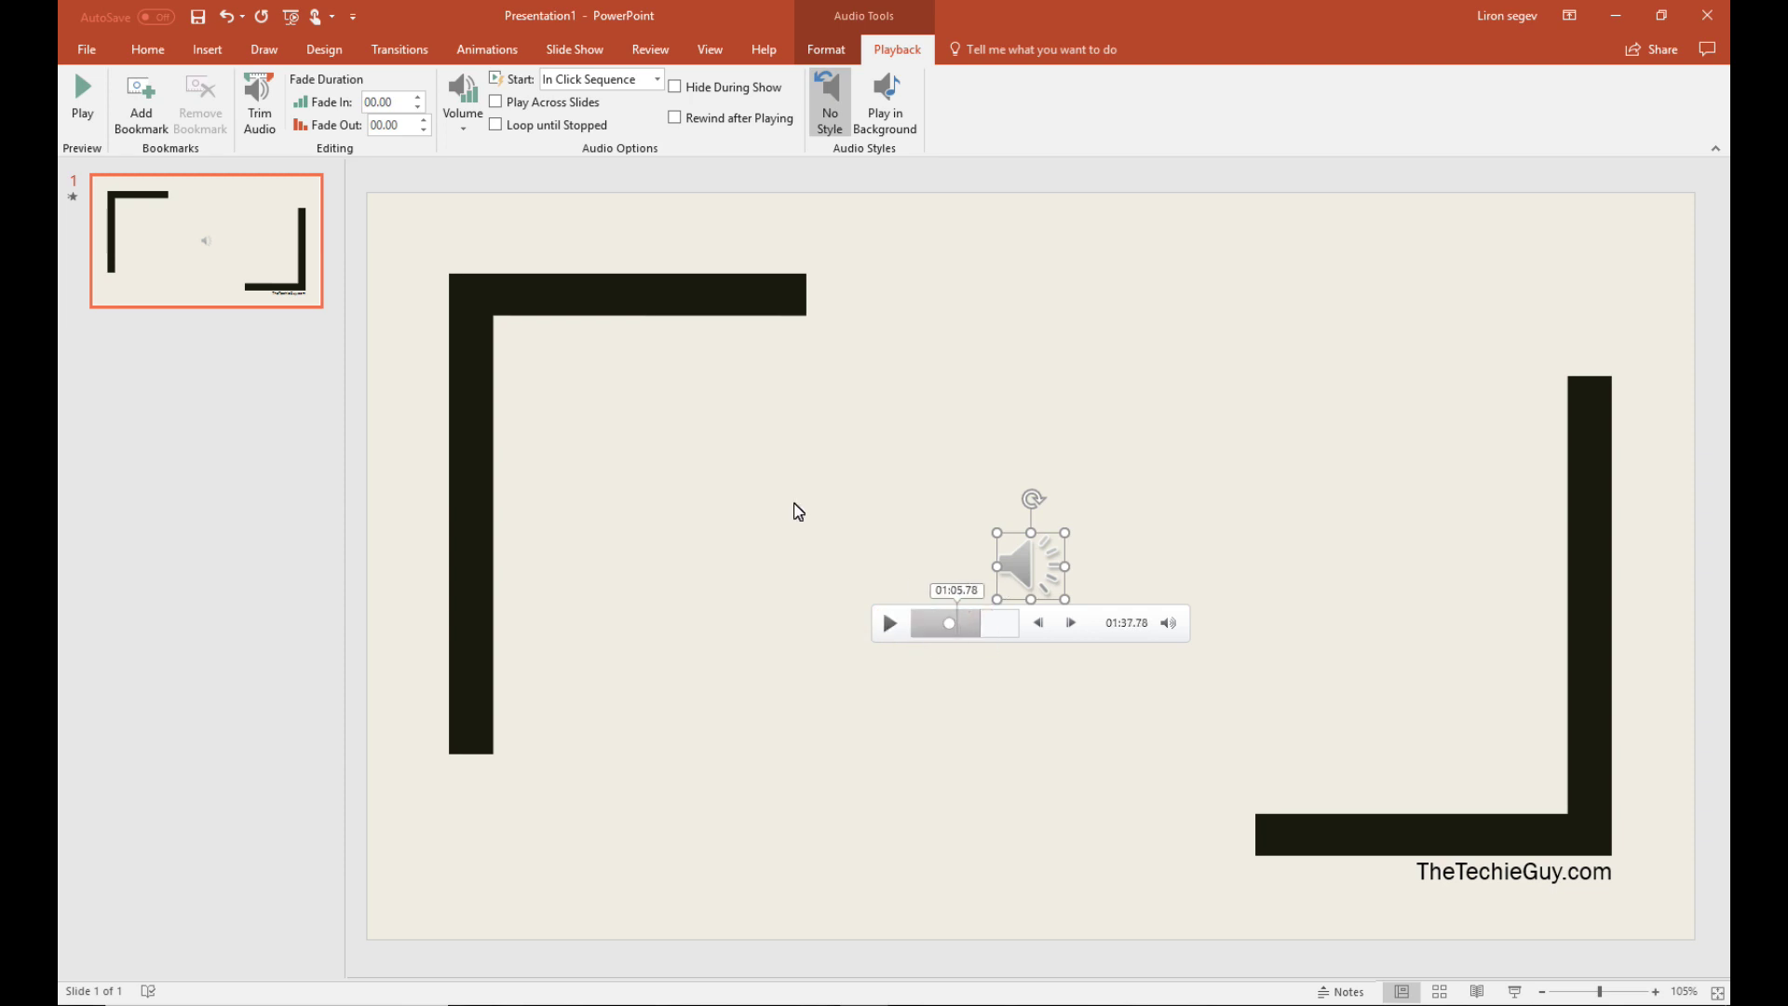
click(149, 116)
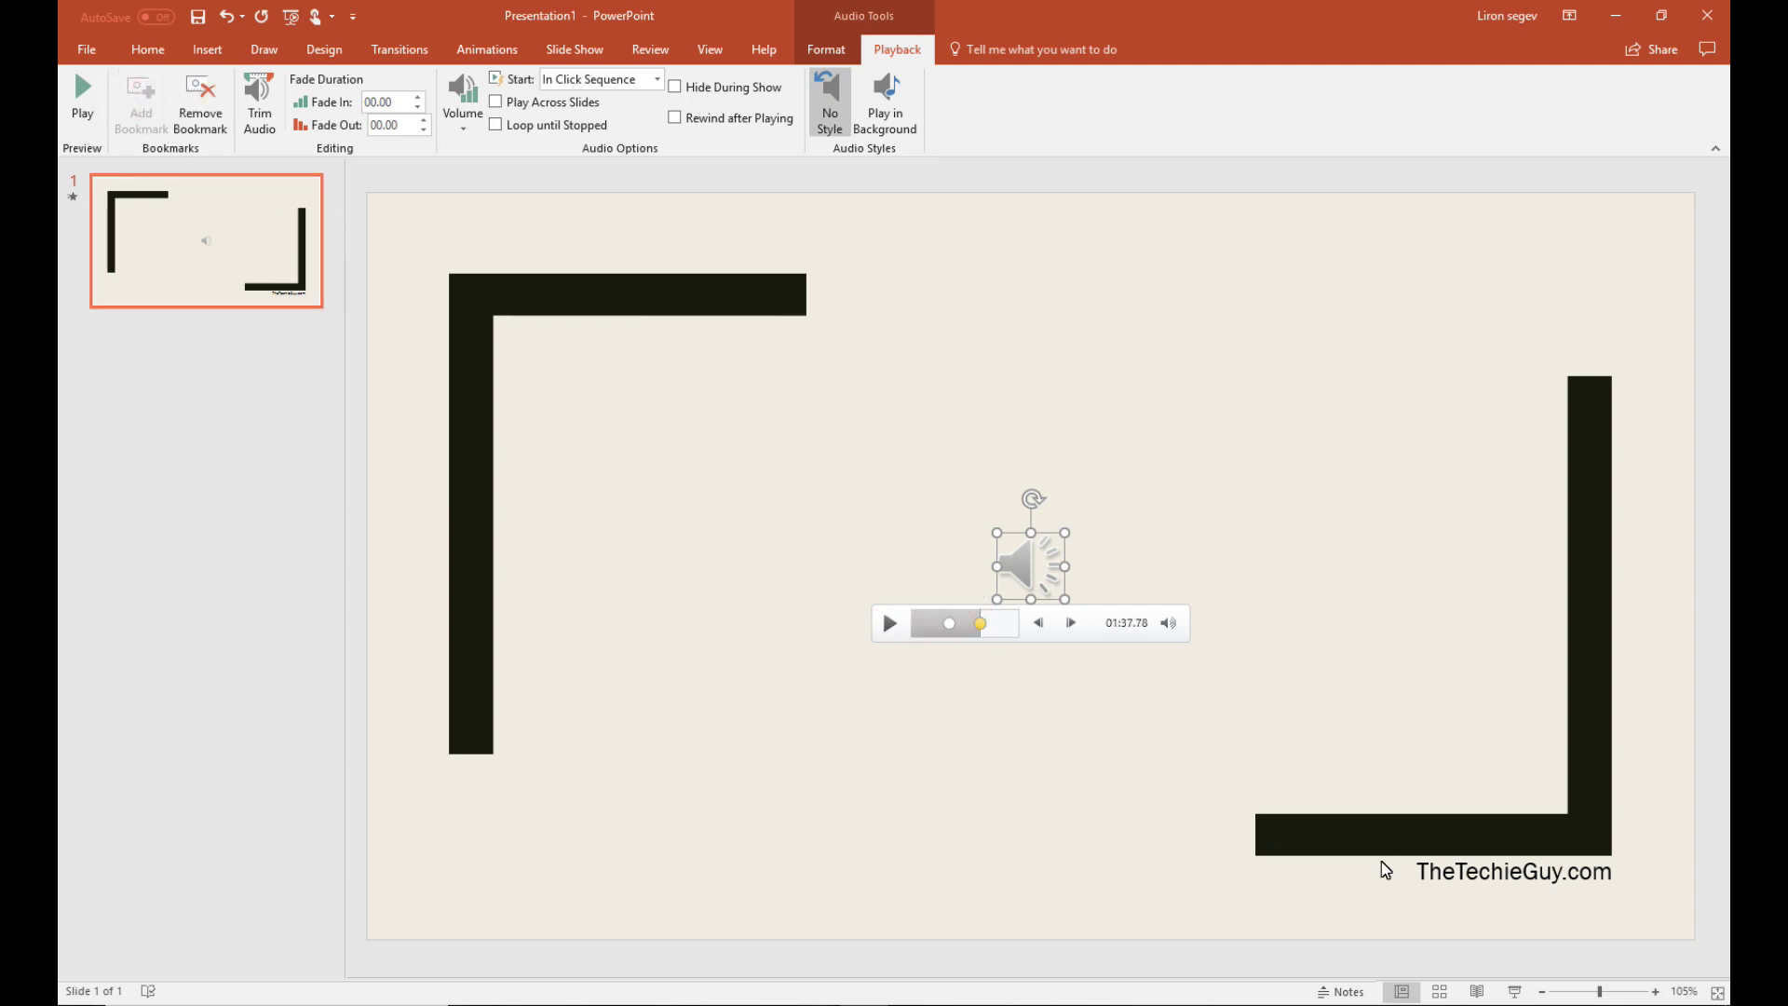
click(1306, 640)
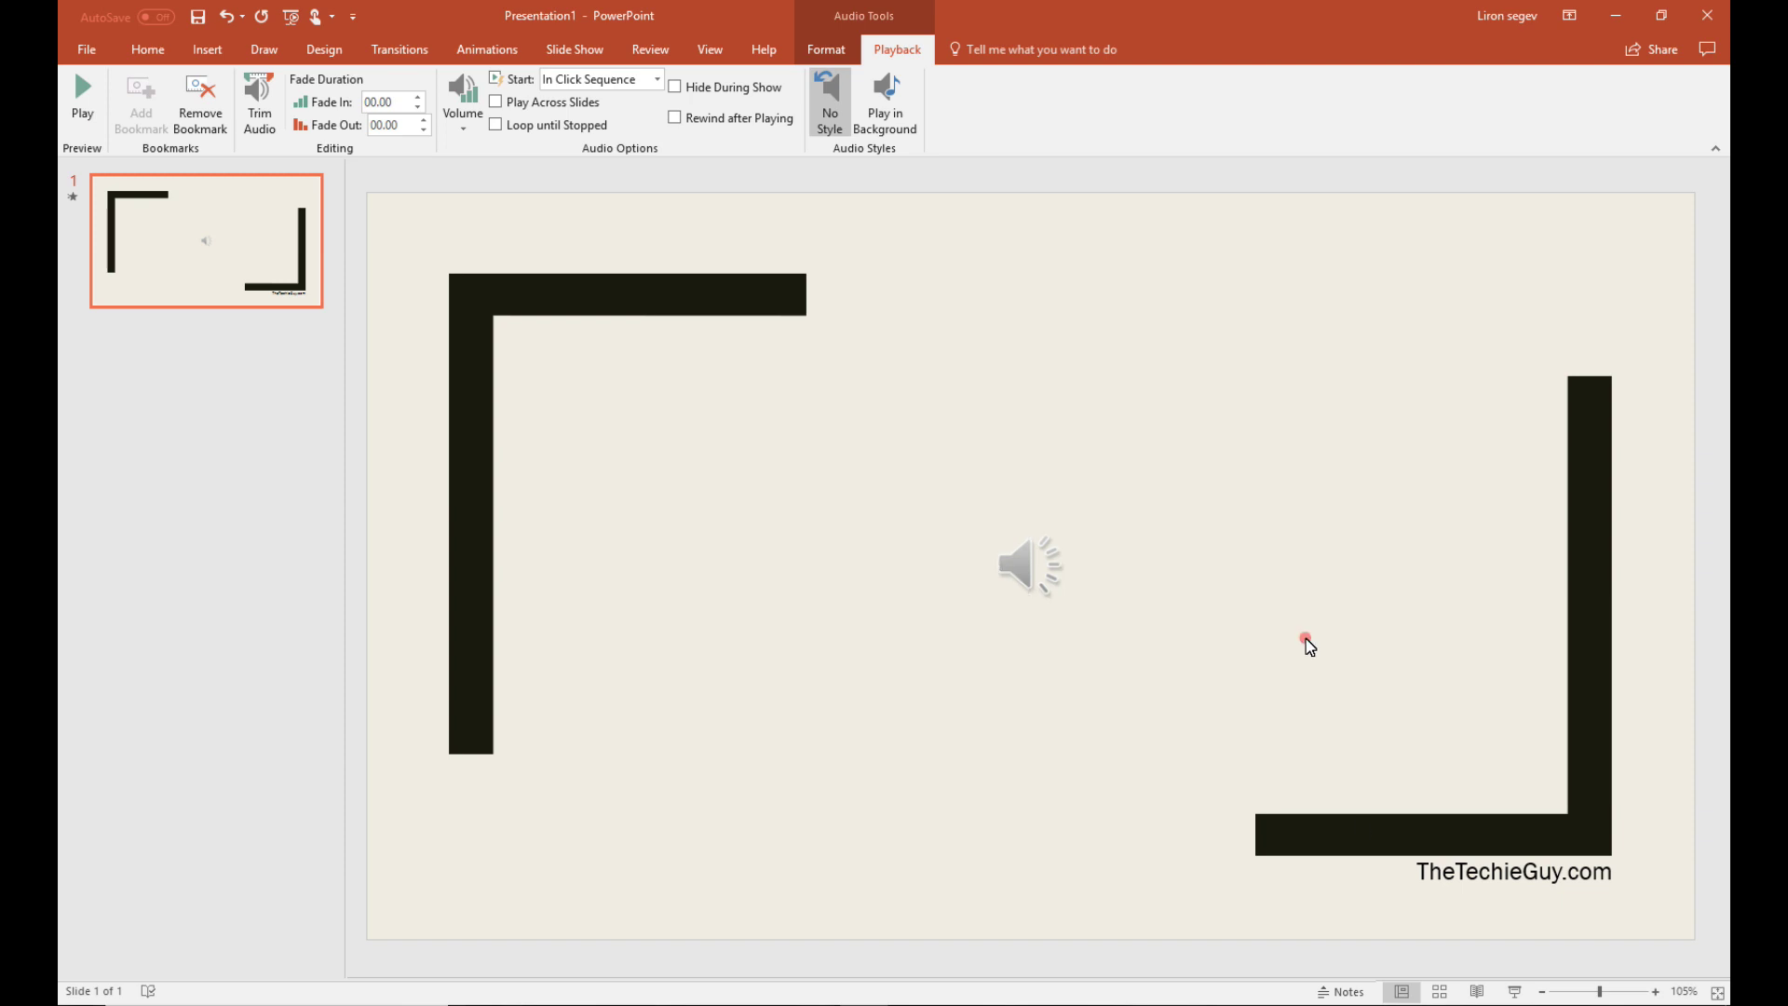
Test the audio in the slide show by jumping to the bookmark, then exit
click(1515, 992)
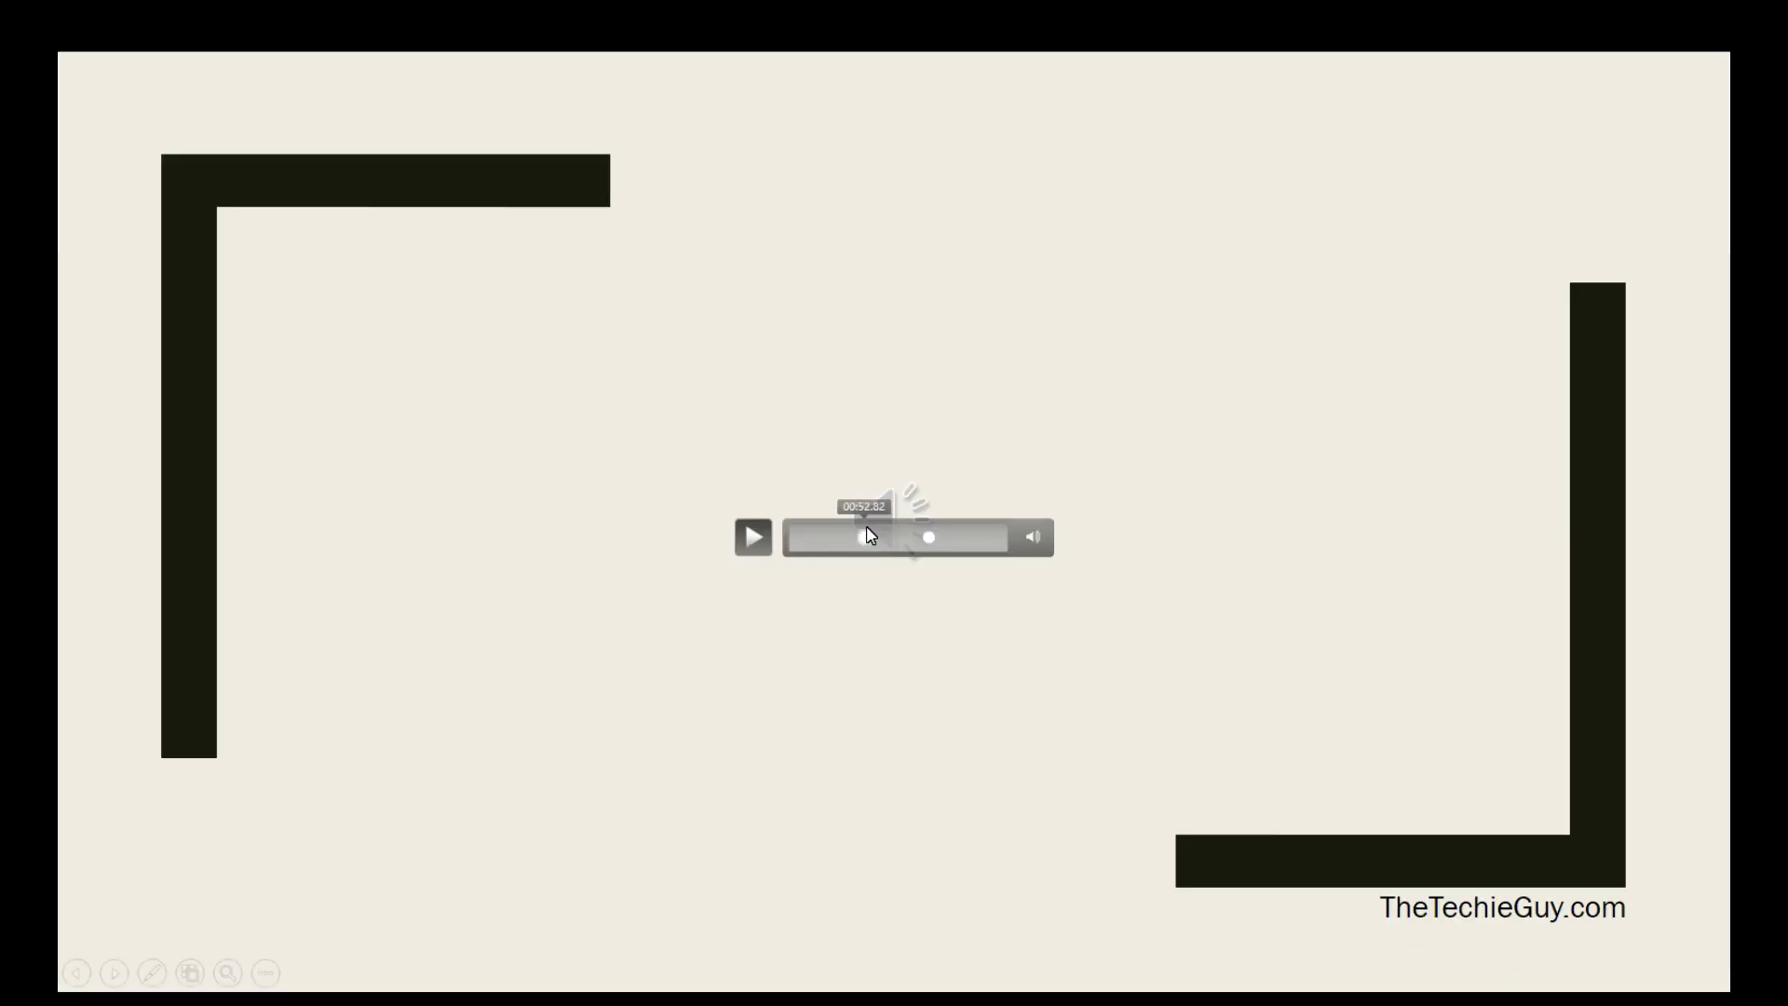
click(866, 537)
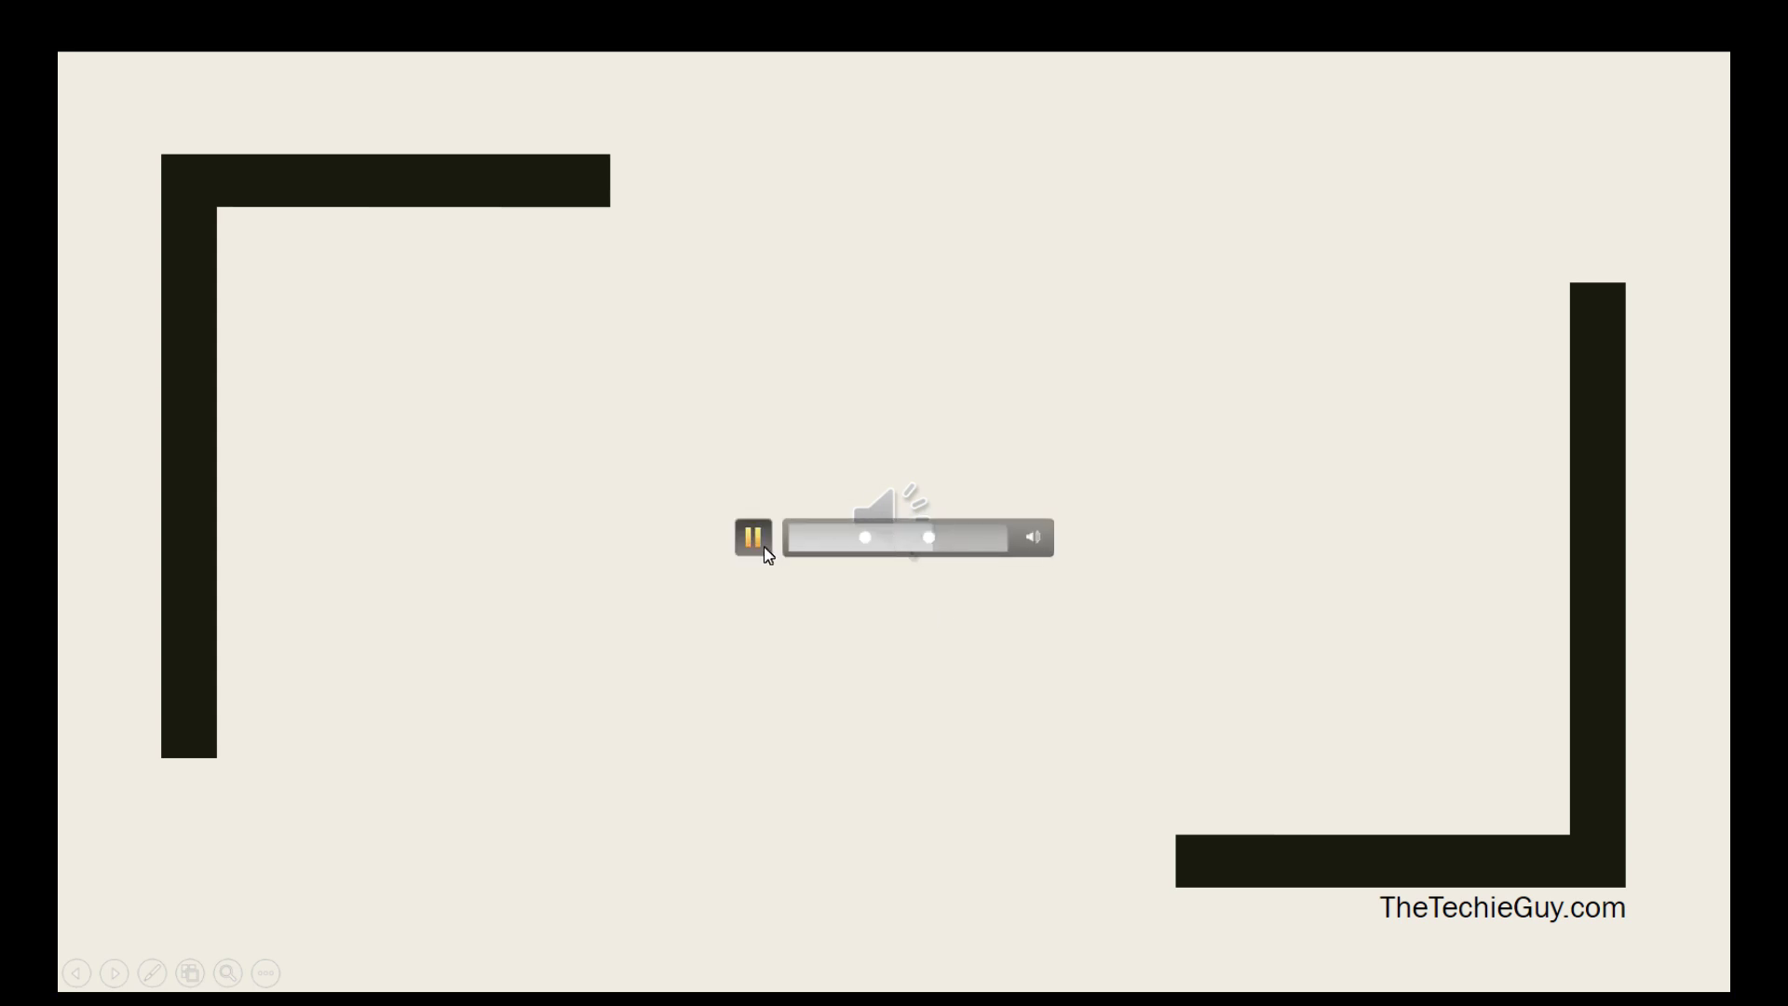
click(757, 540)
key(Escape)
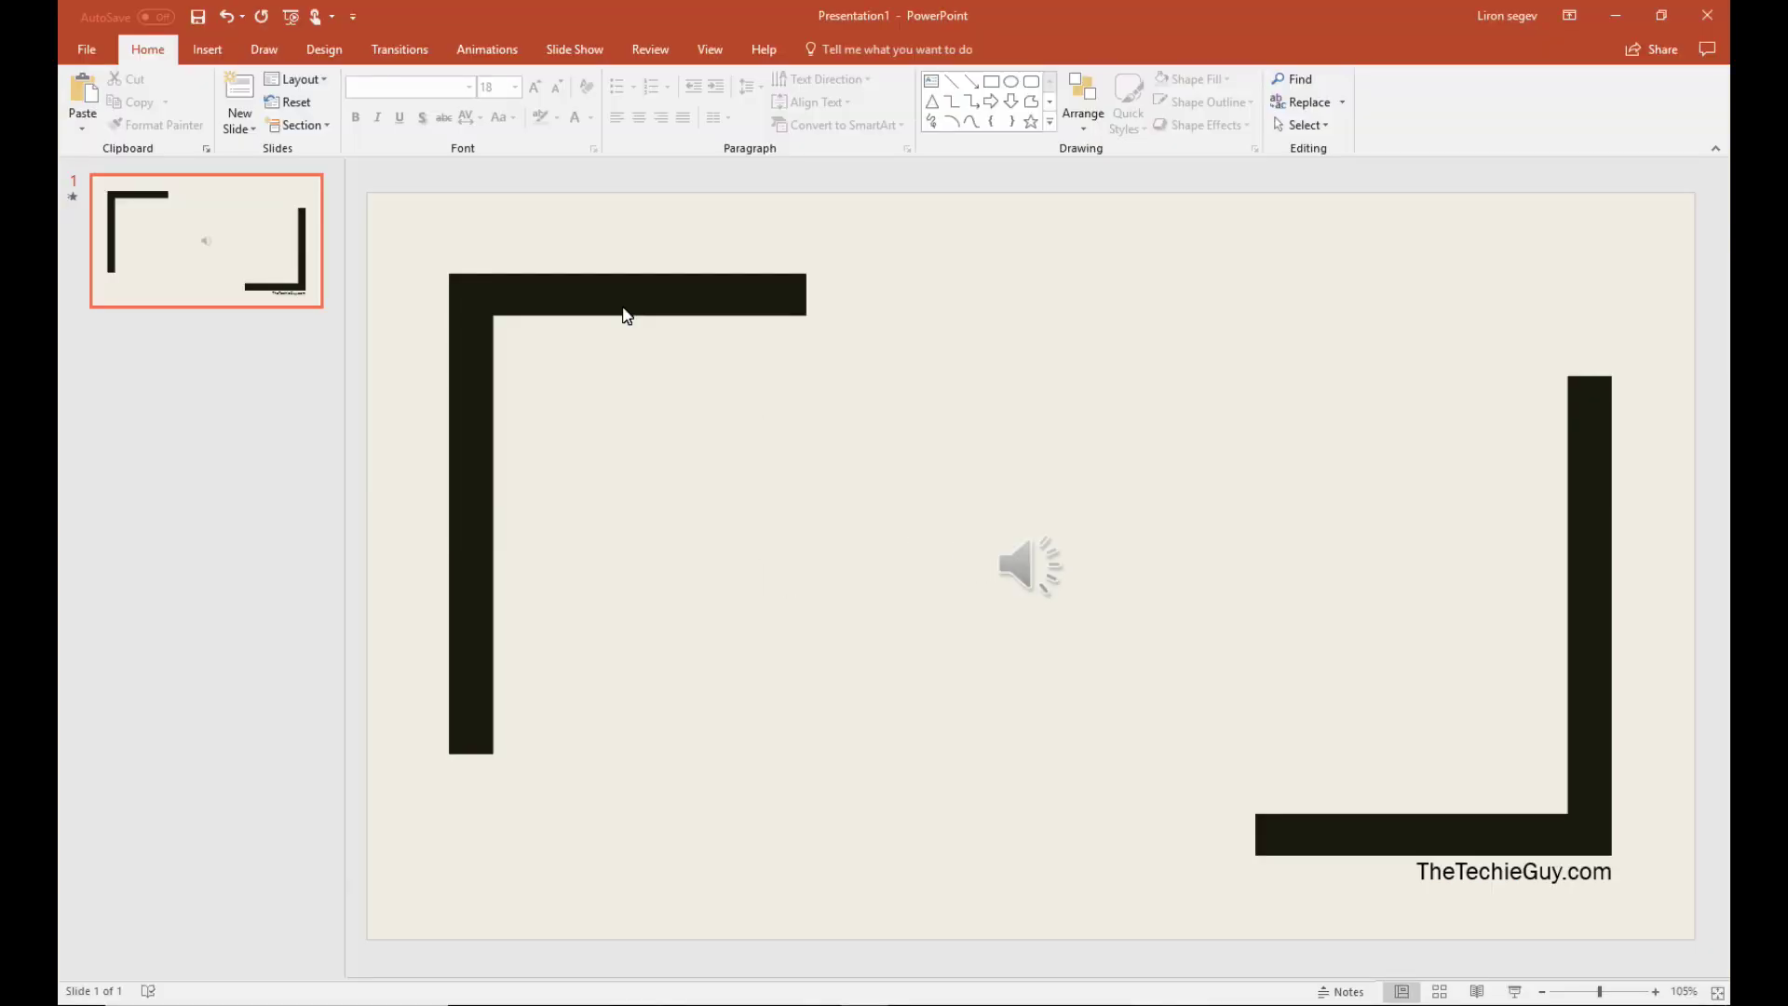
Trim the Cielo audio to start at 01:54.772 and end at 02:07.235
click(1050, 572)
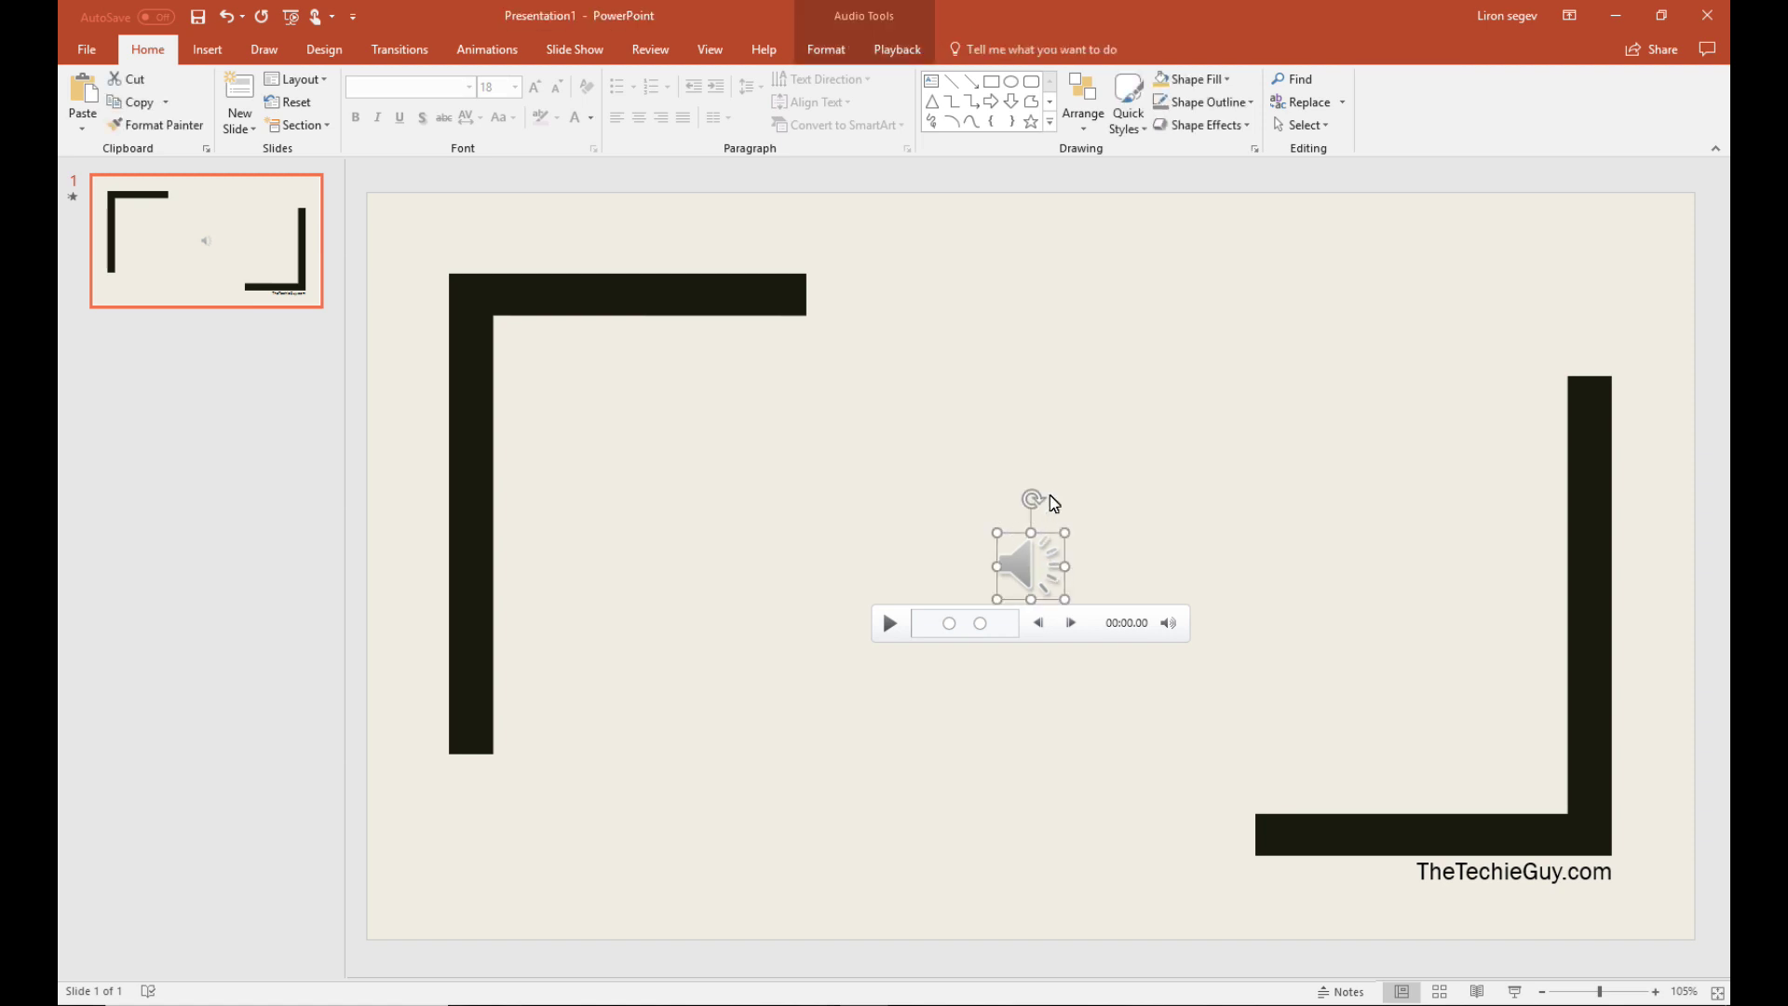
click(897, 56)
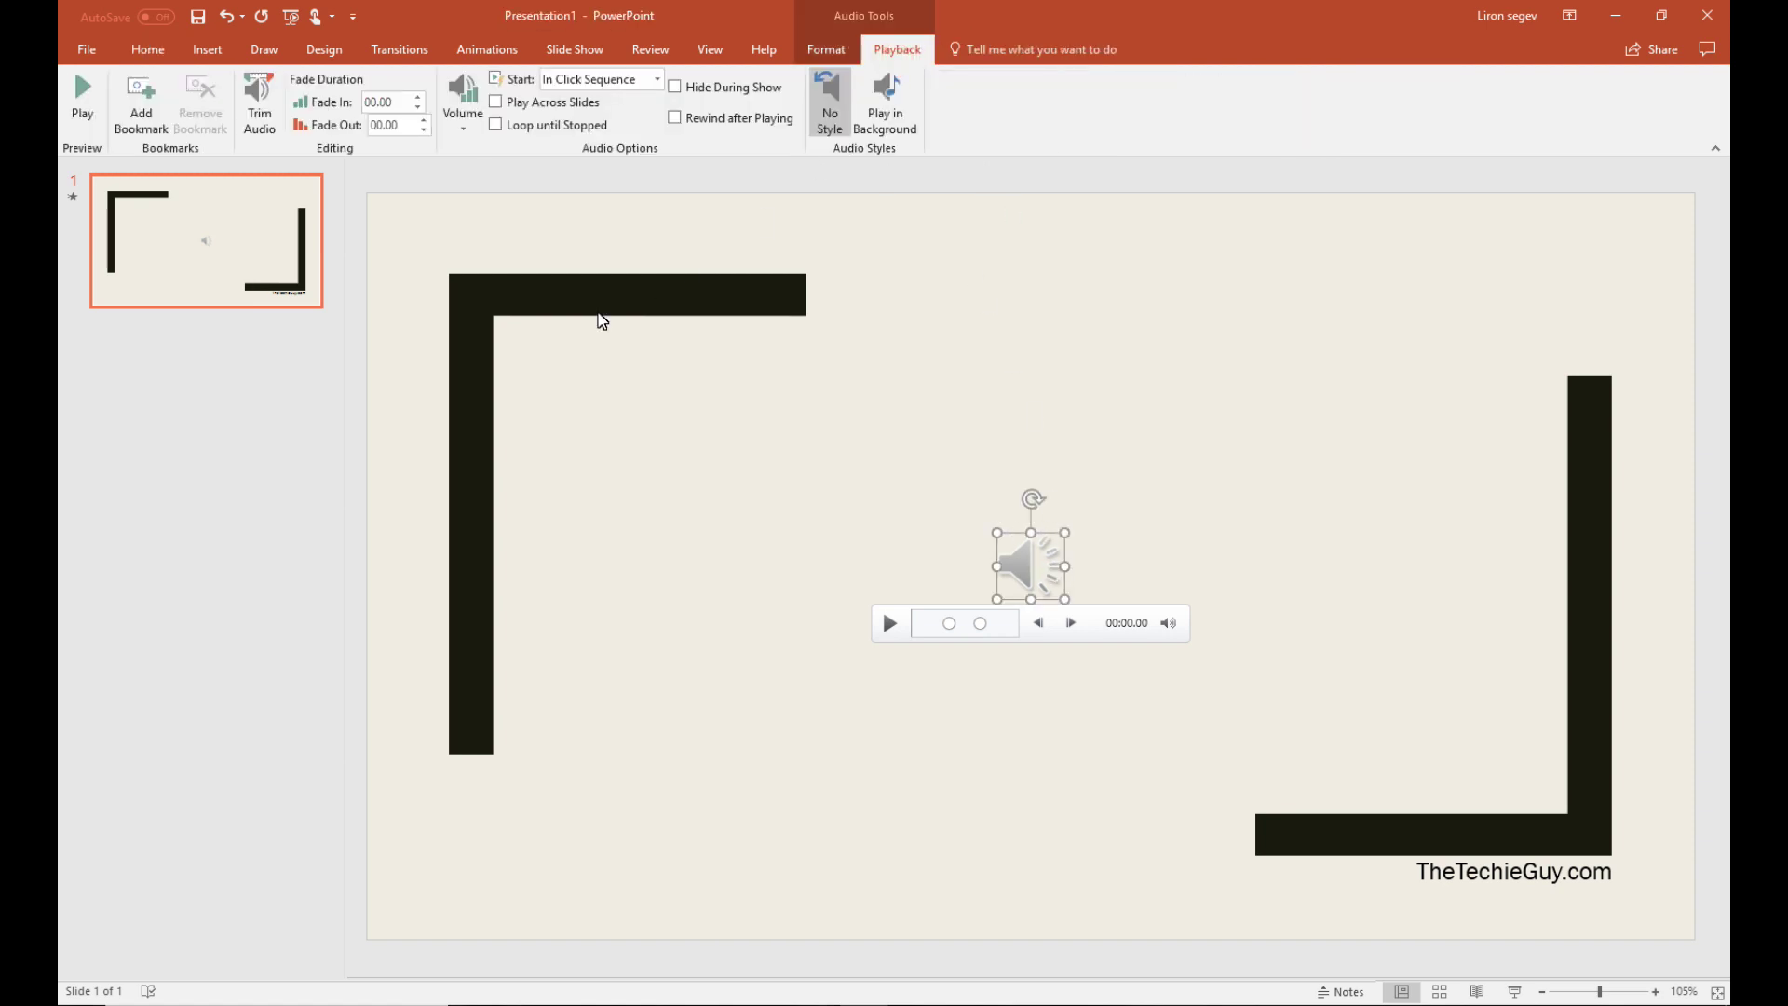
click(261, 97)
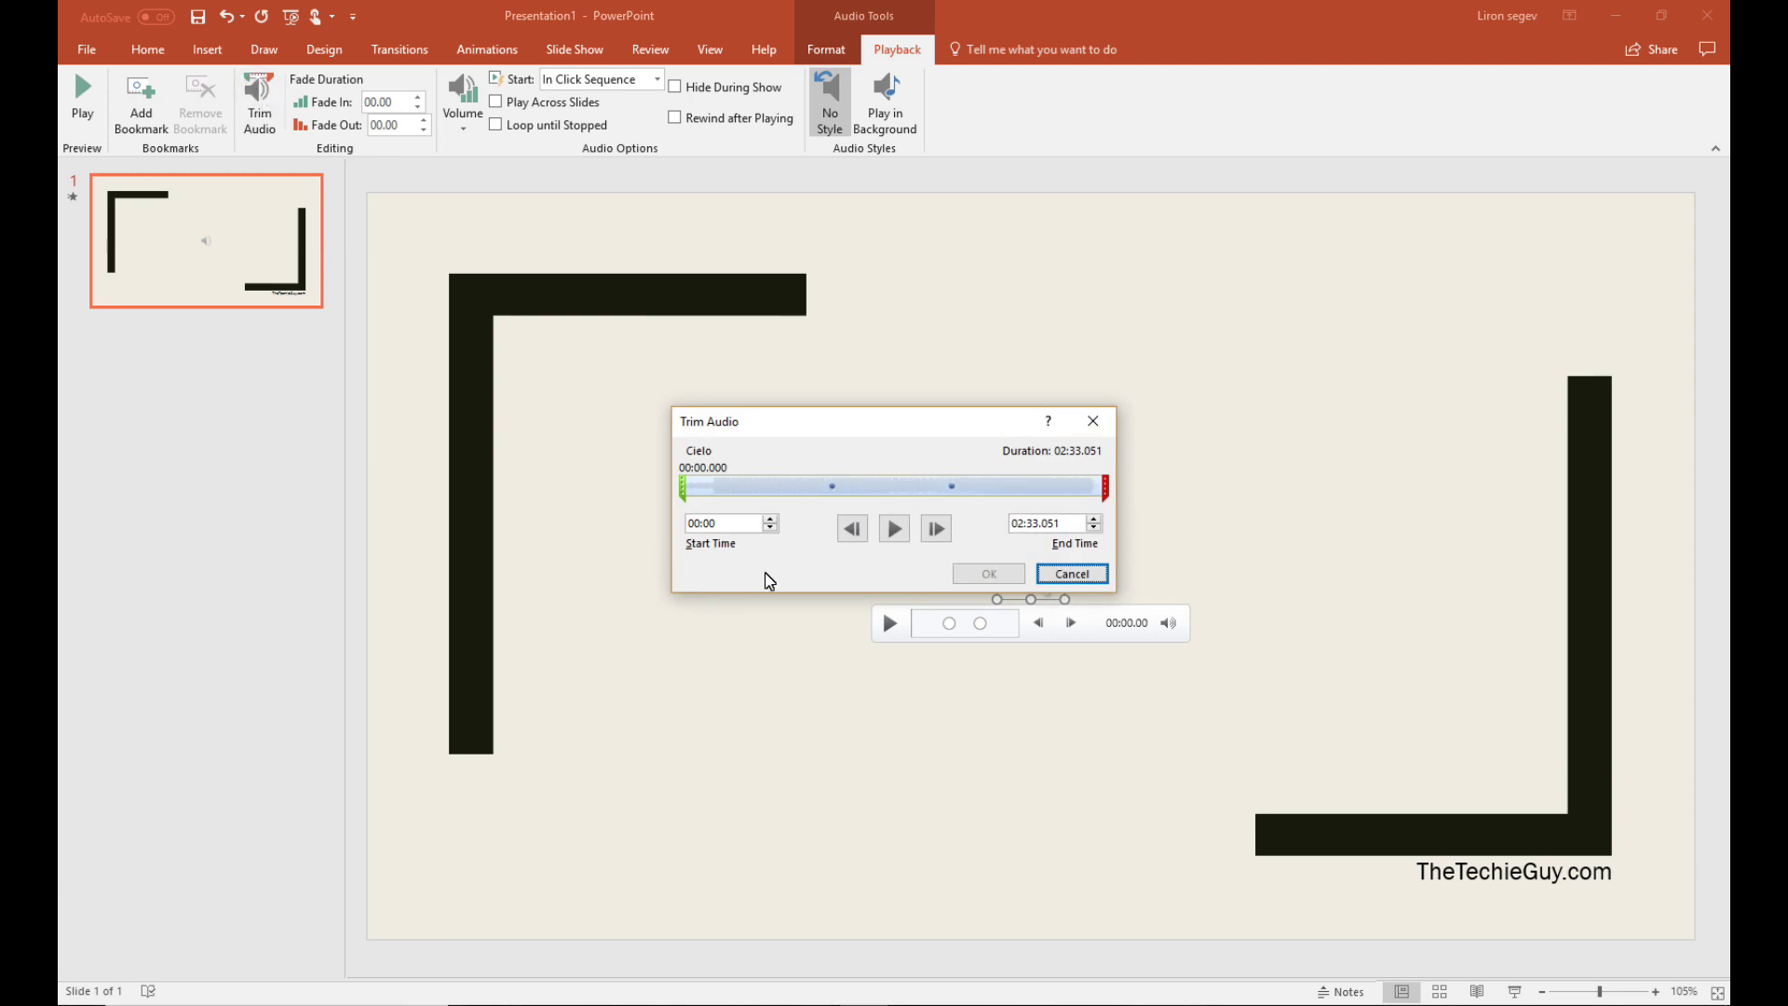
drag(689, 498, 1003, 503)
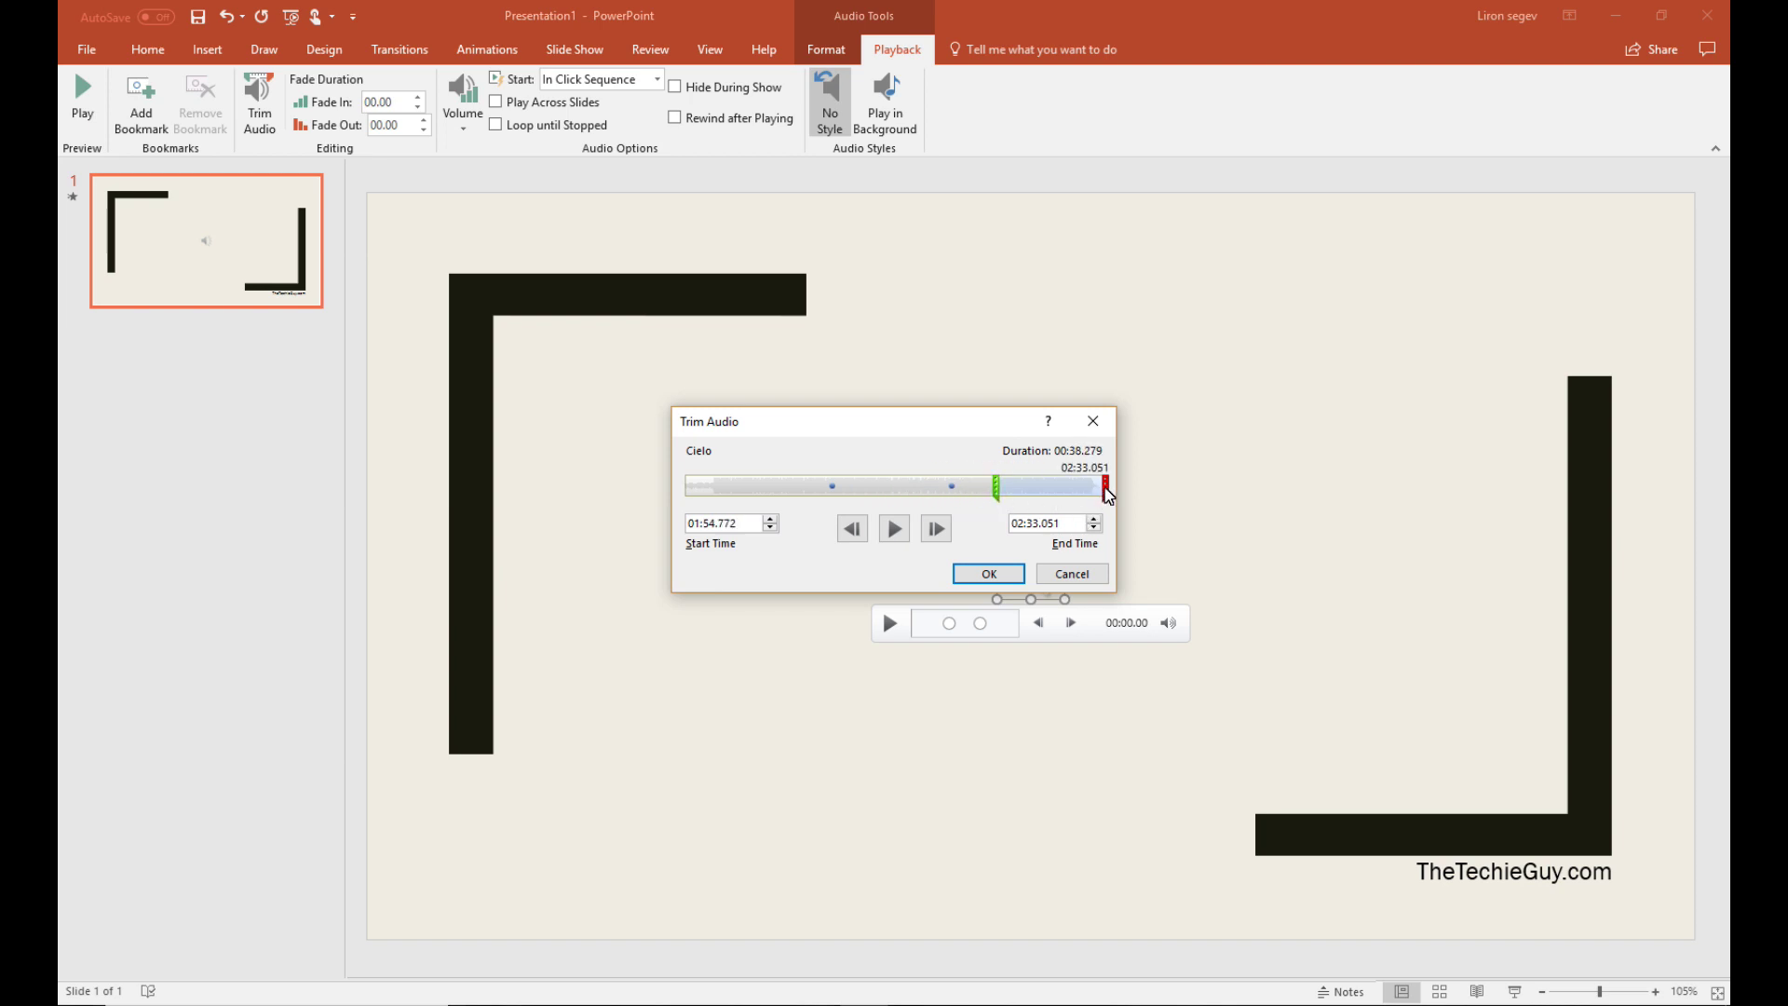
drag(1107, 494, 1039, 495)
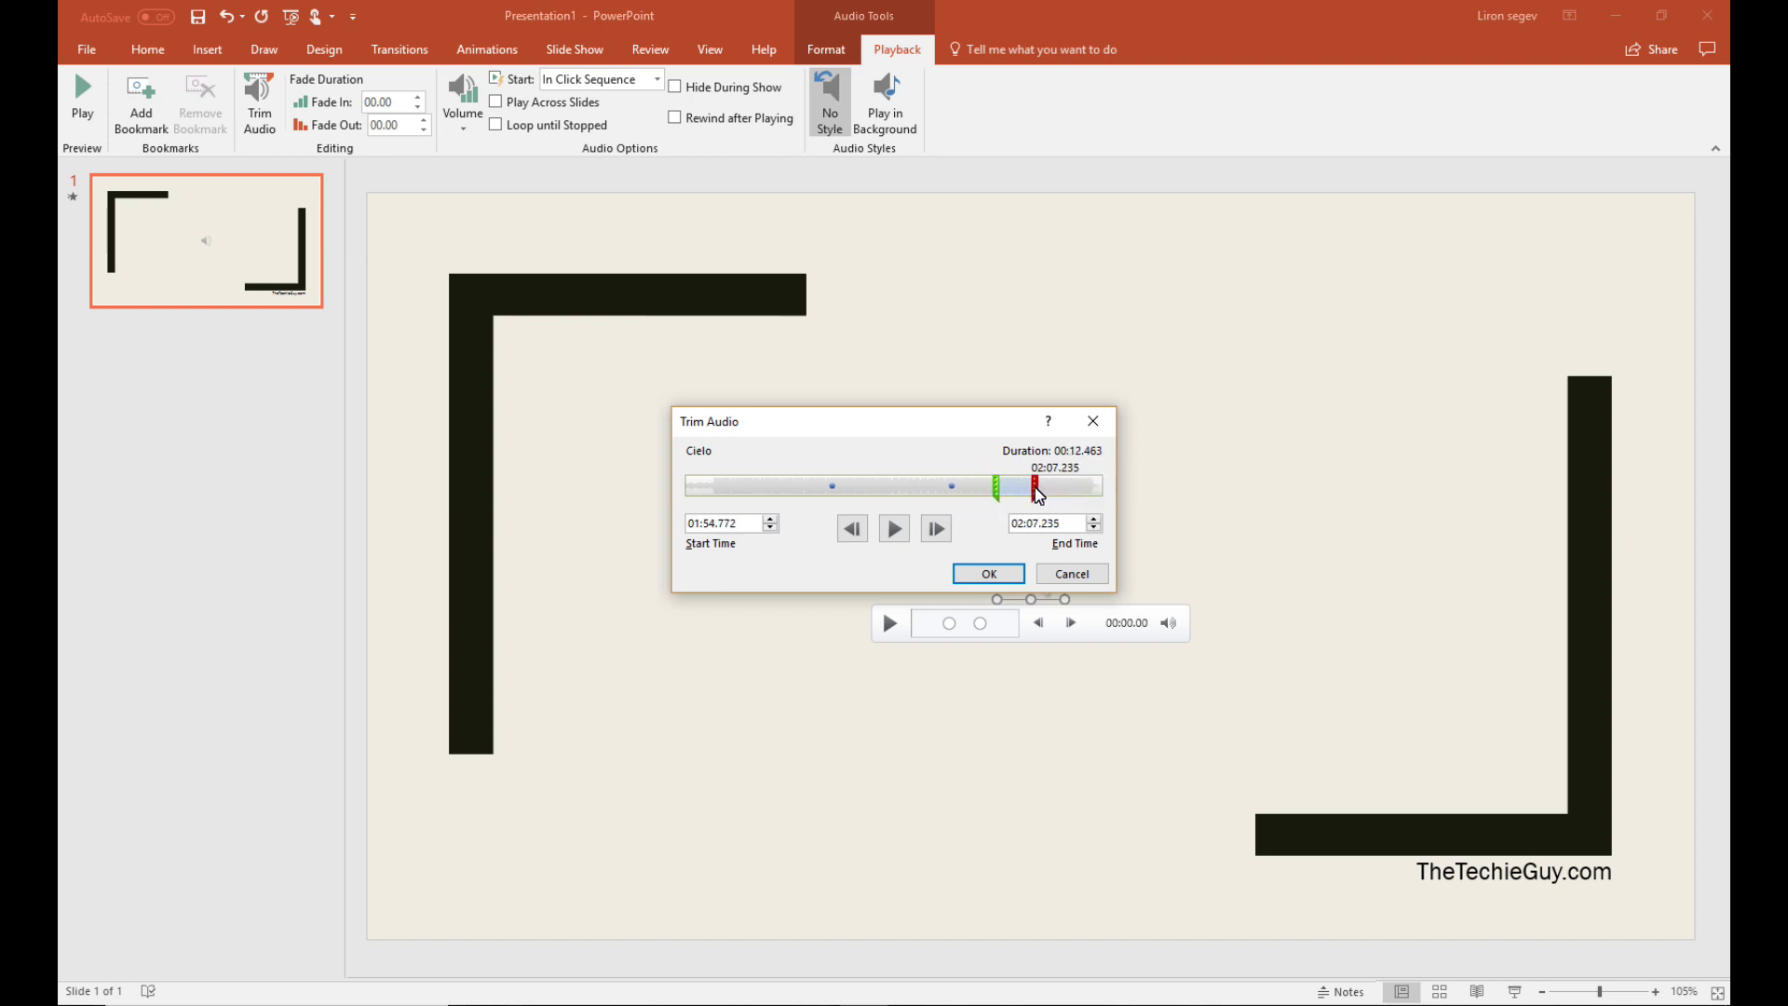
click(992, 575)
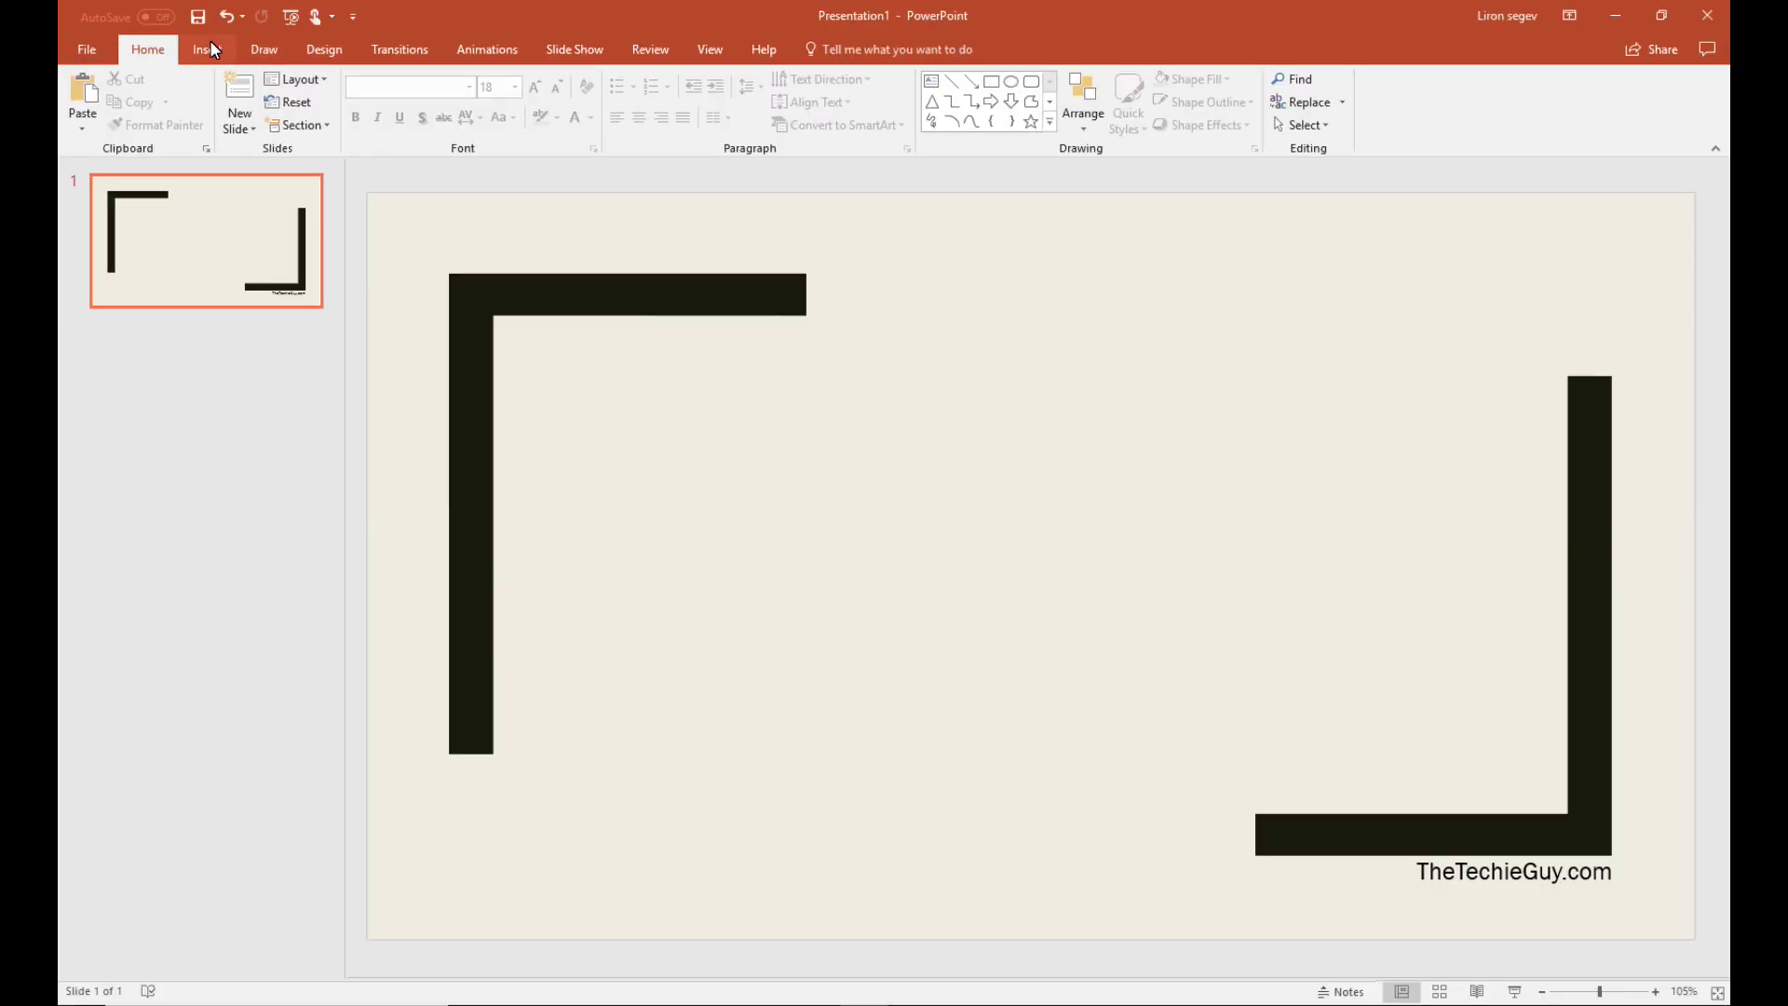
click(207, 49)
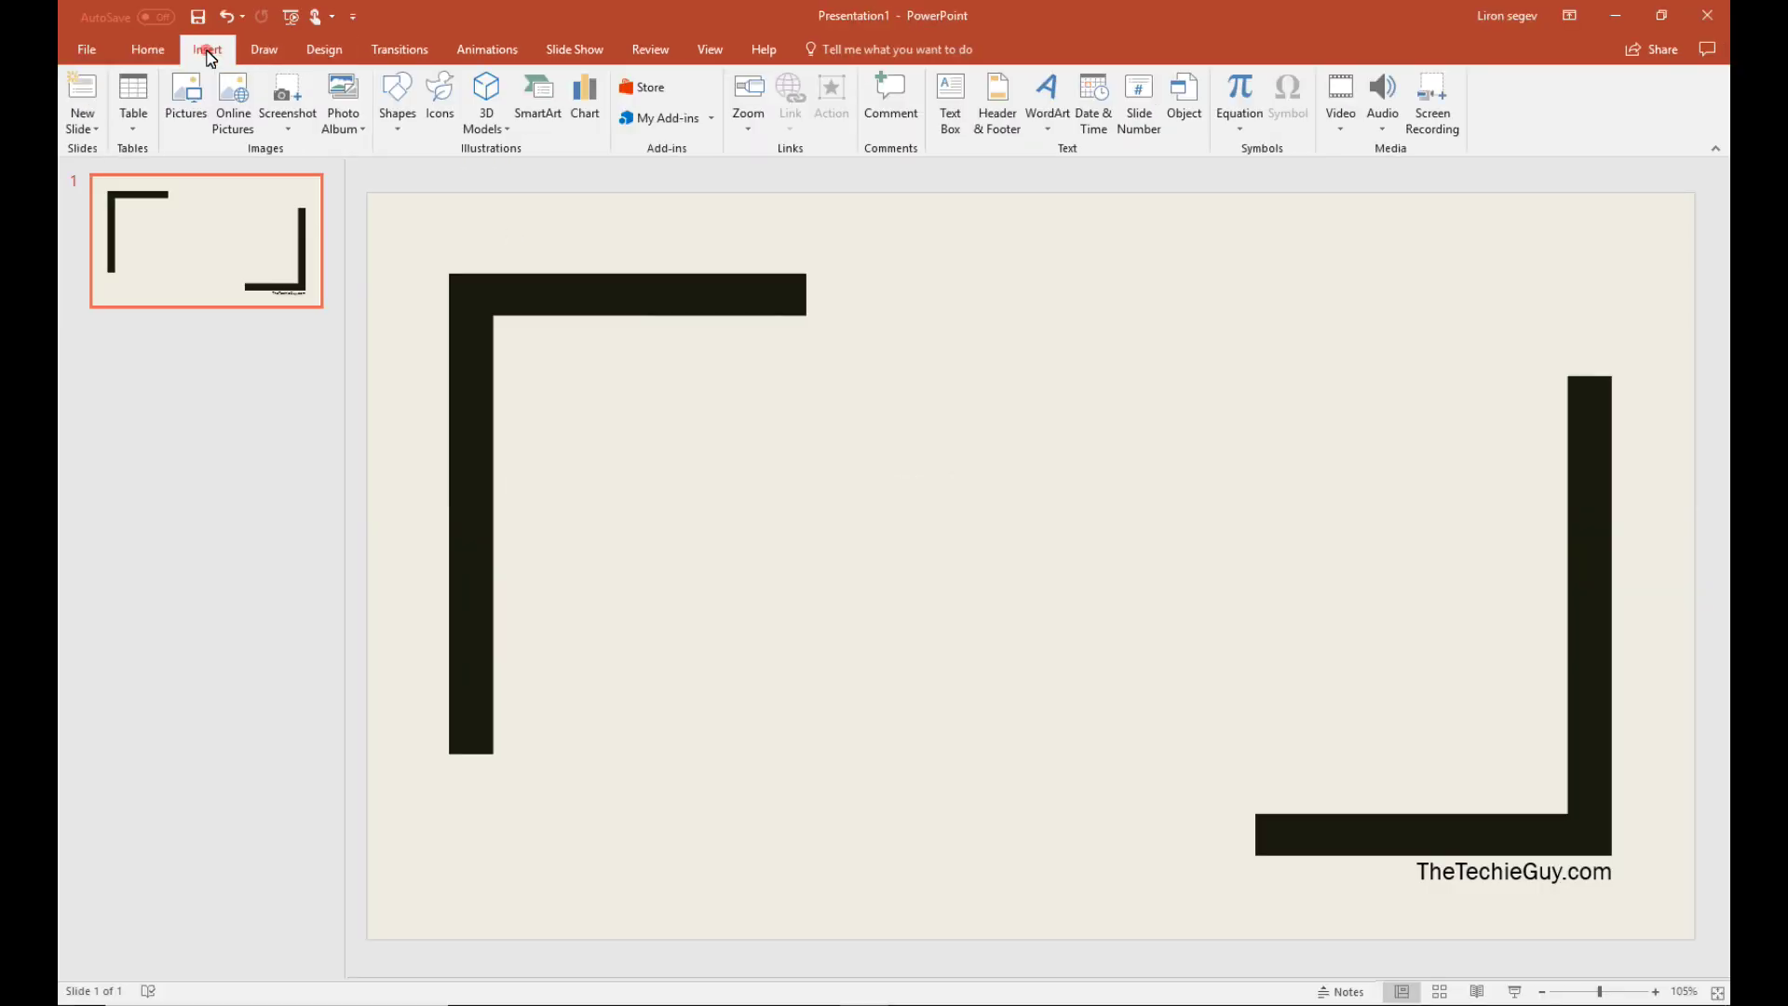
Add a text box, generate 'quick brown fox' paragraphs with =rand(), and widen it to wrap
click(951, 102)
click(651, 453)
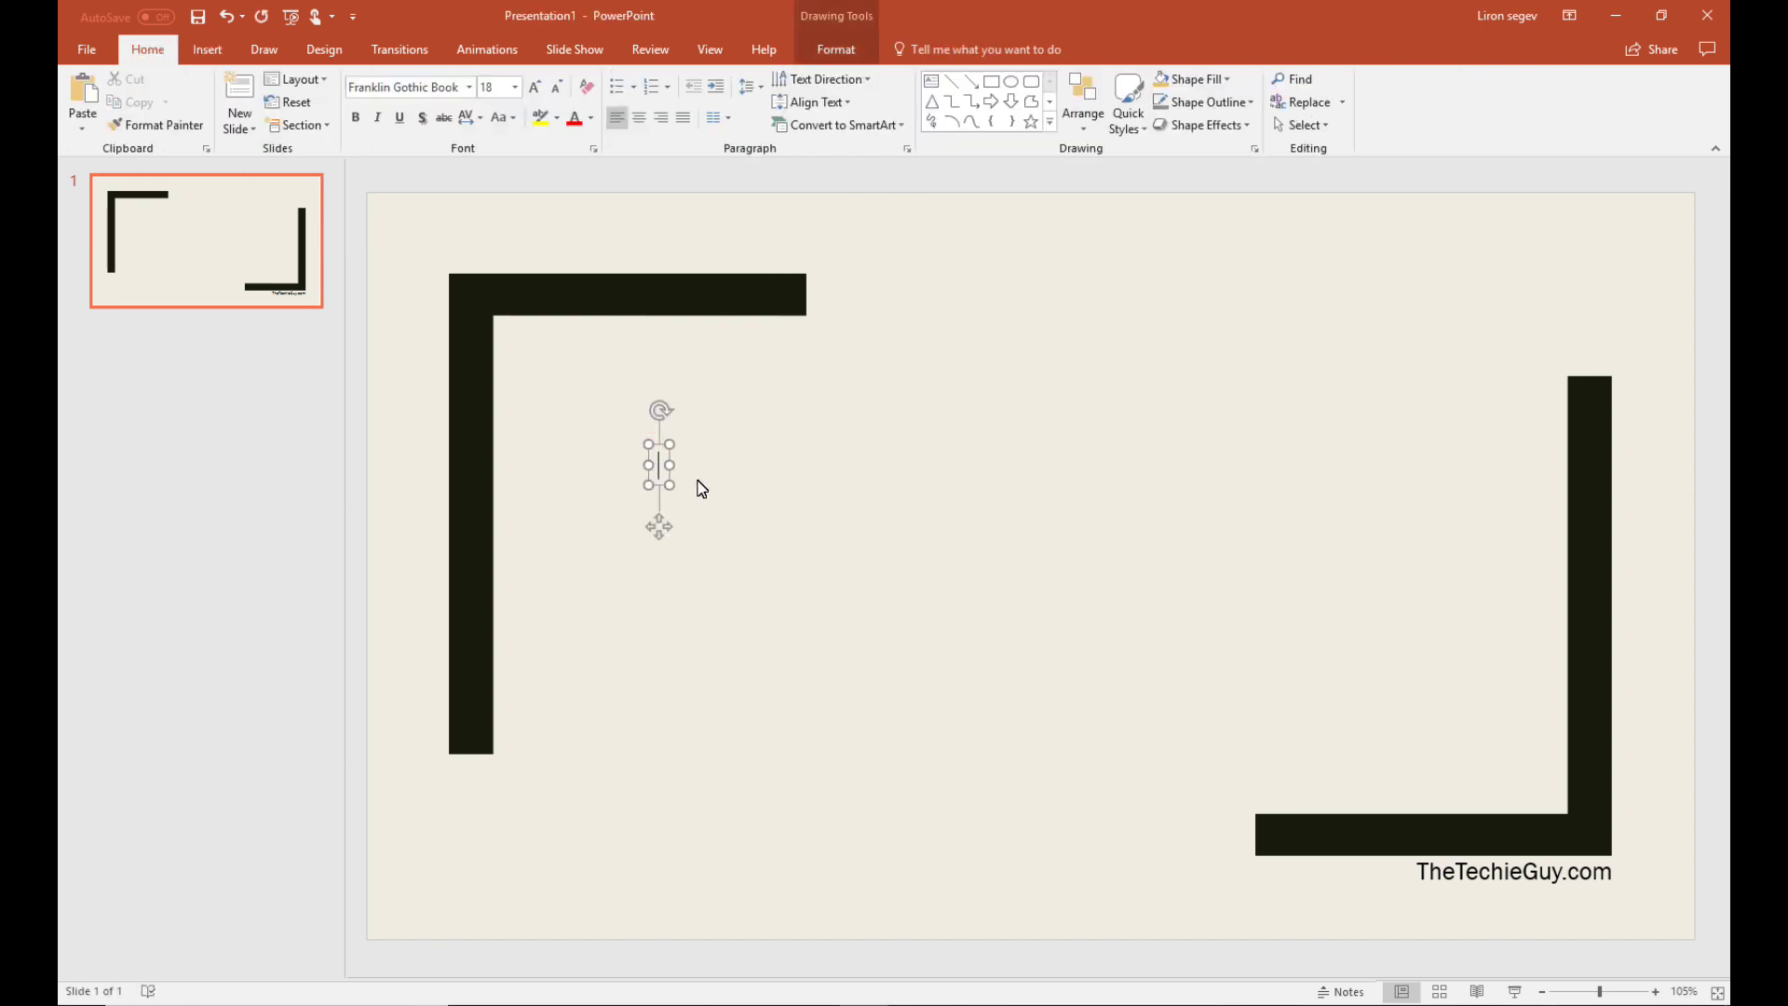
text(=r)
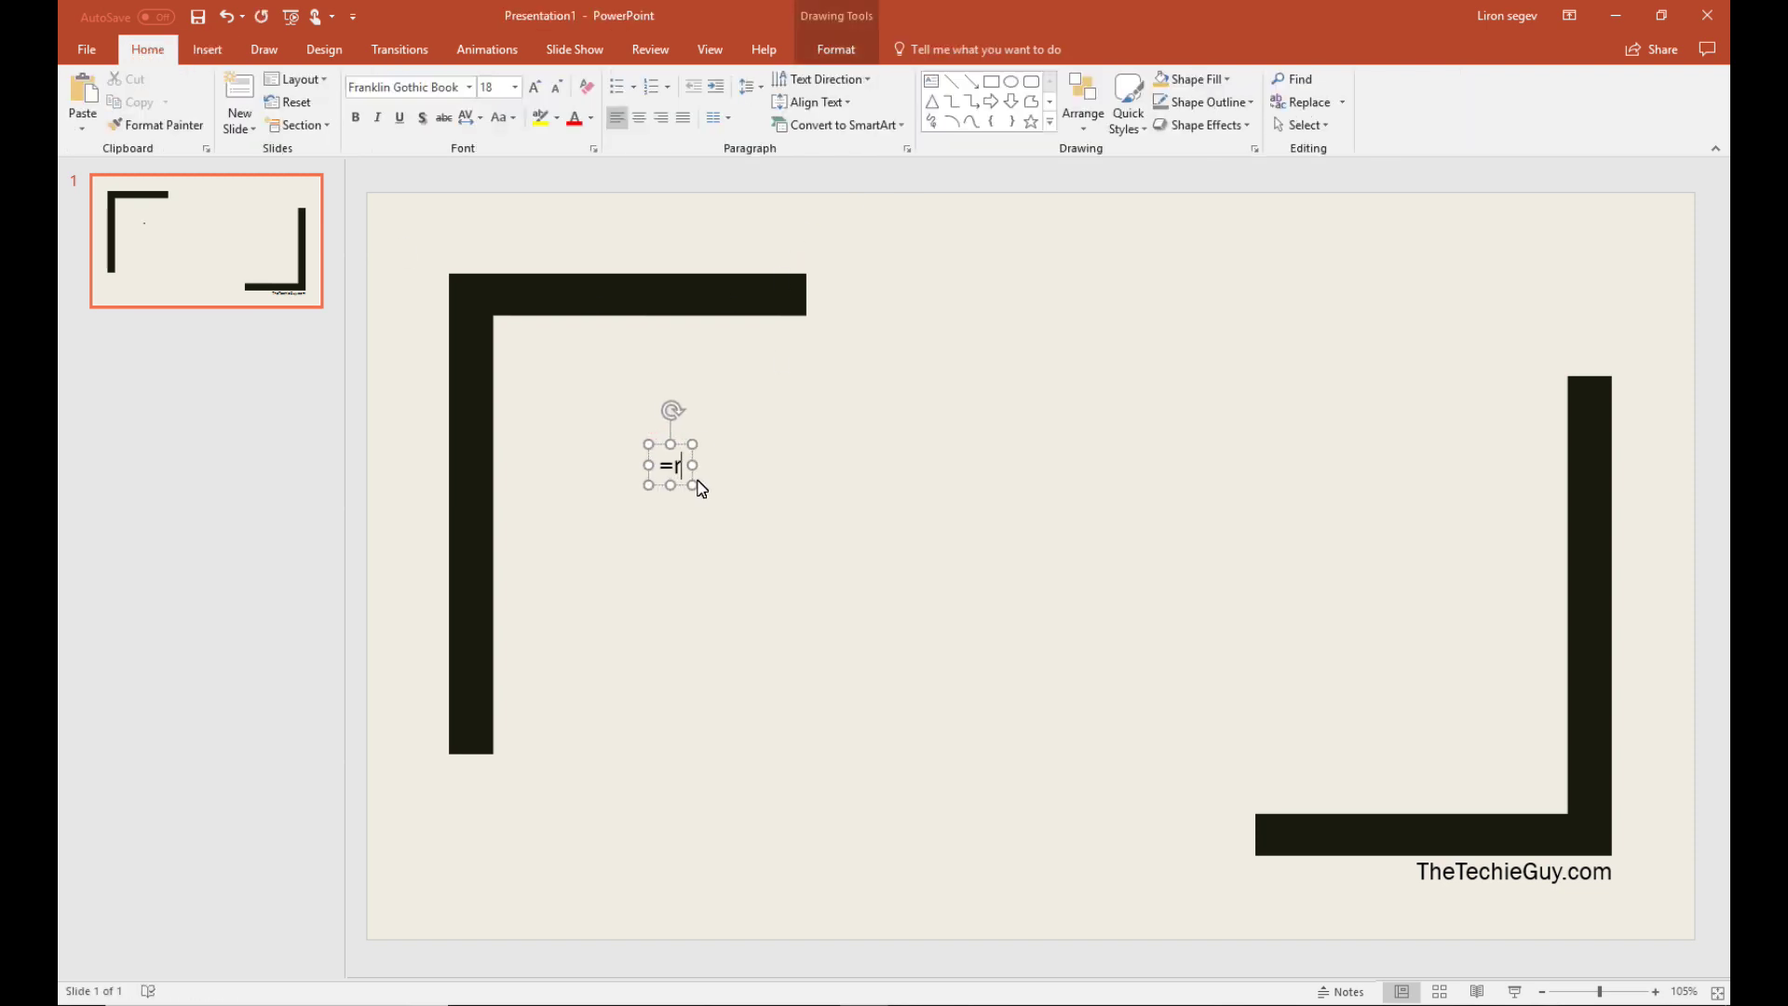
text(and())
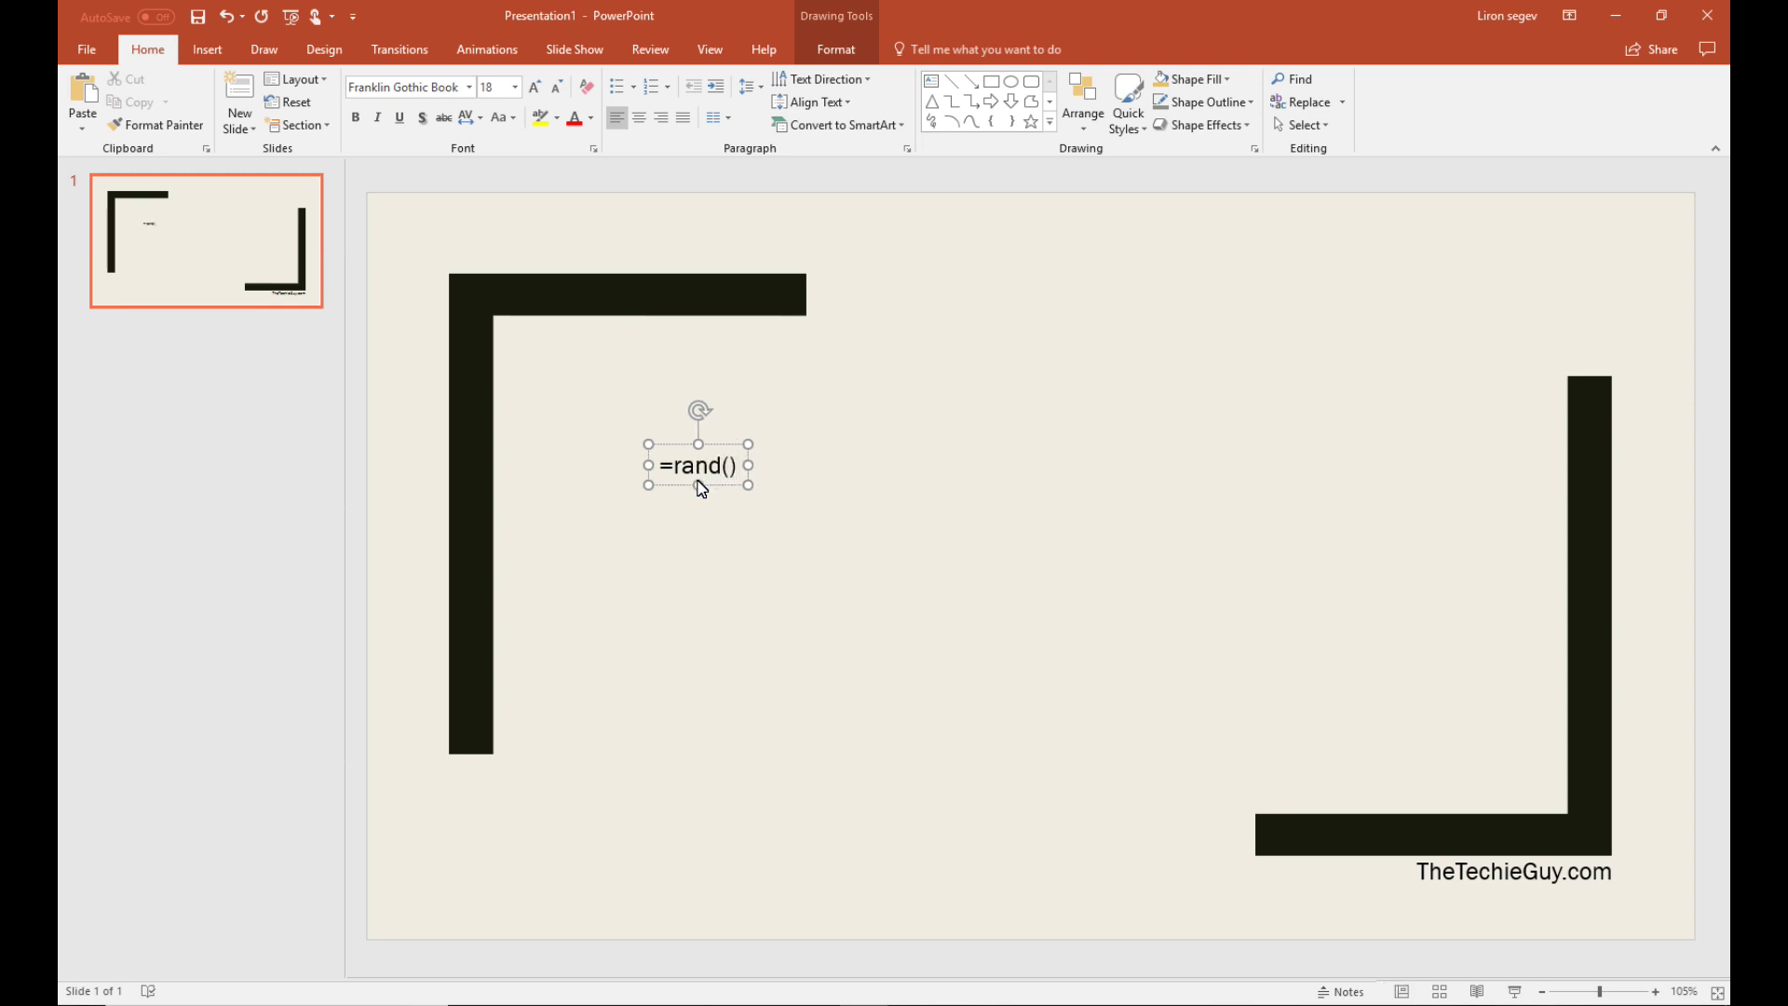
key(Return)
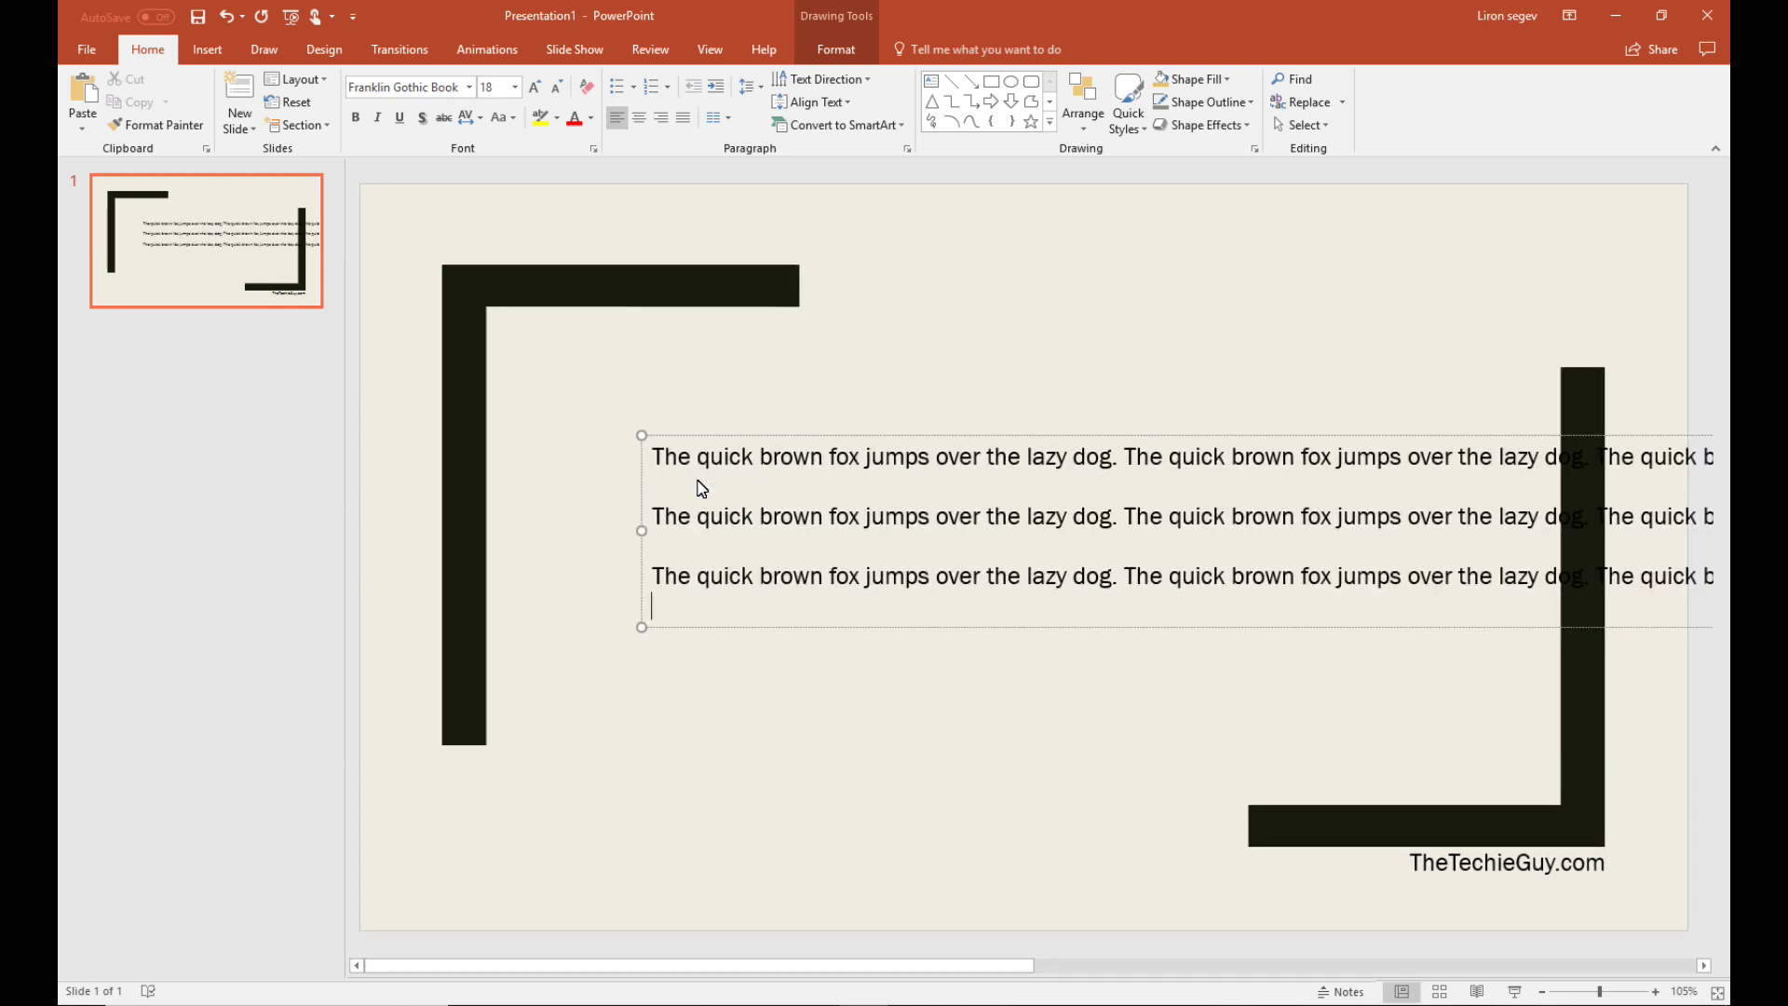
drag(861, 440, 752, 401)
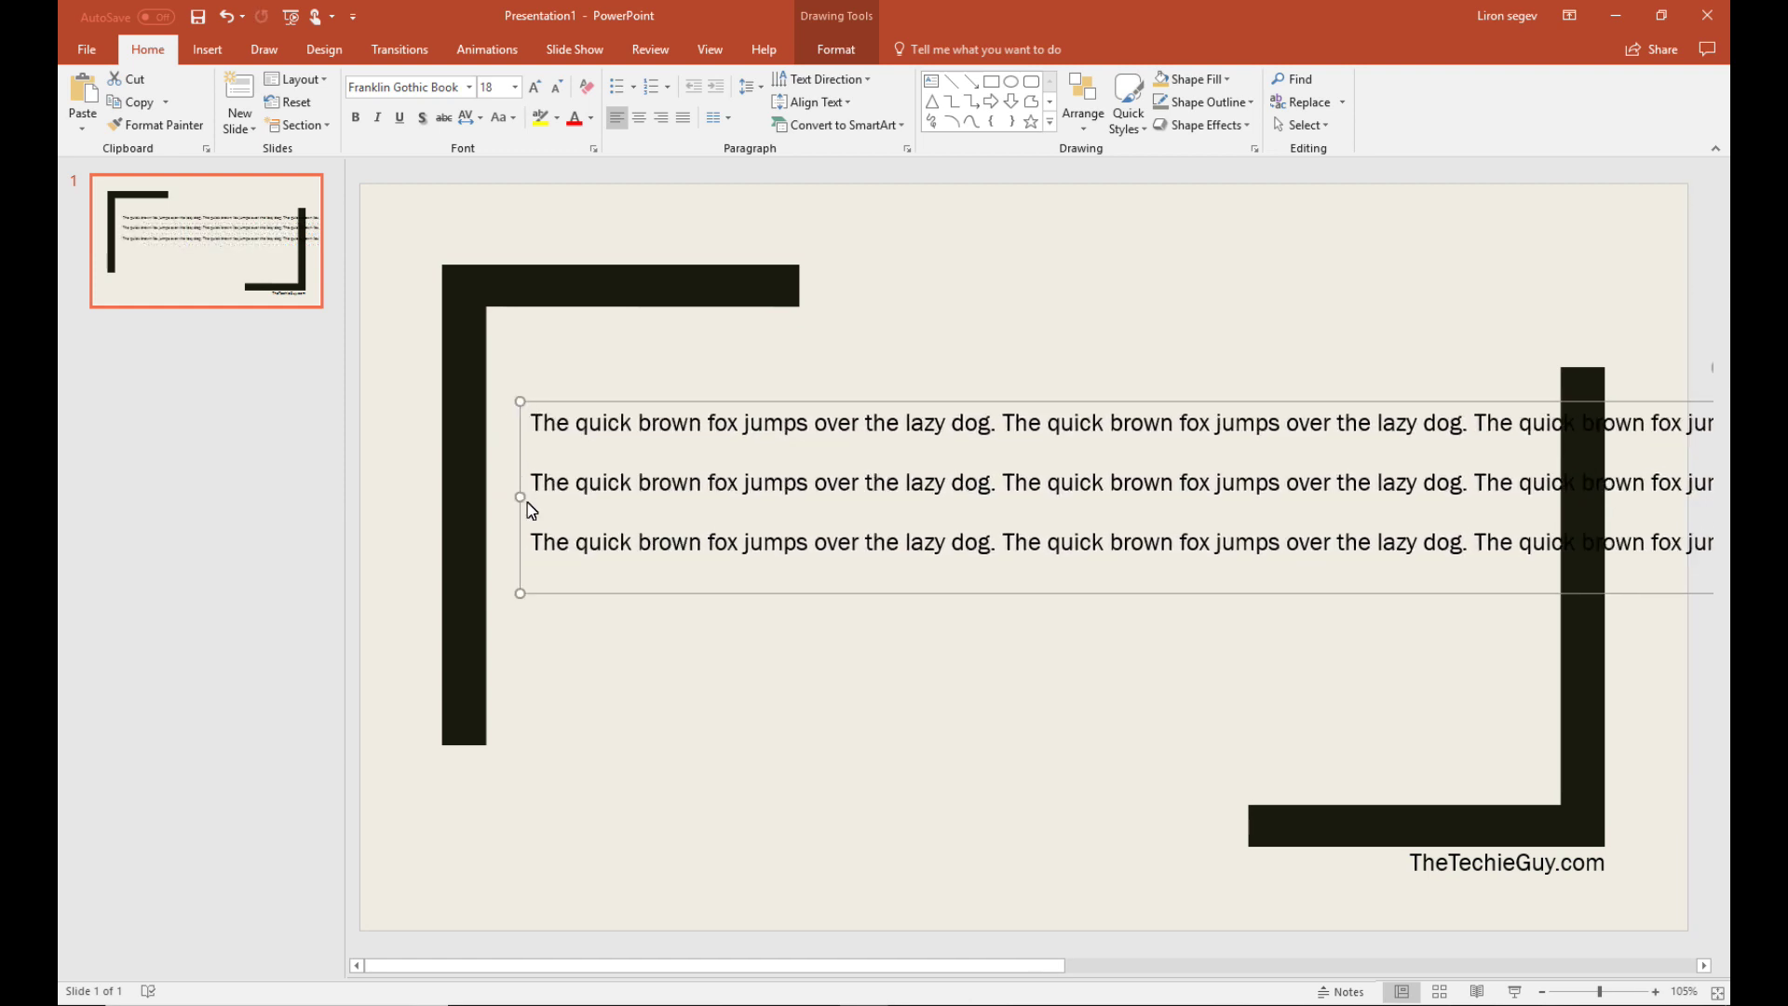
drag(521, 506, 1238, 522)
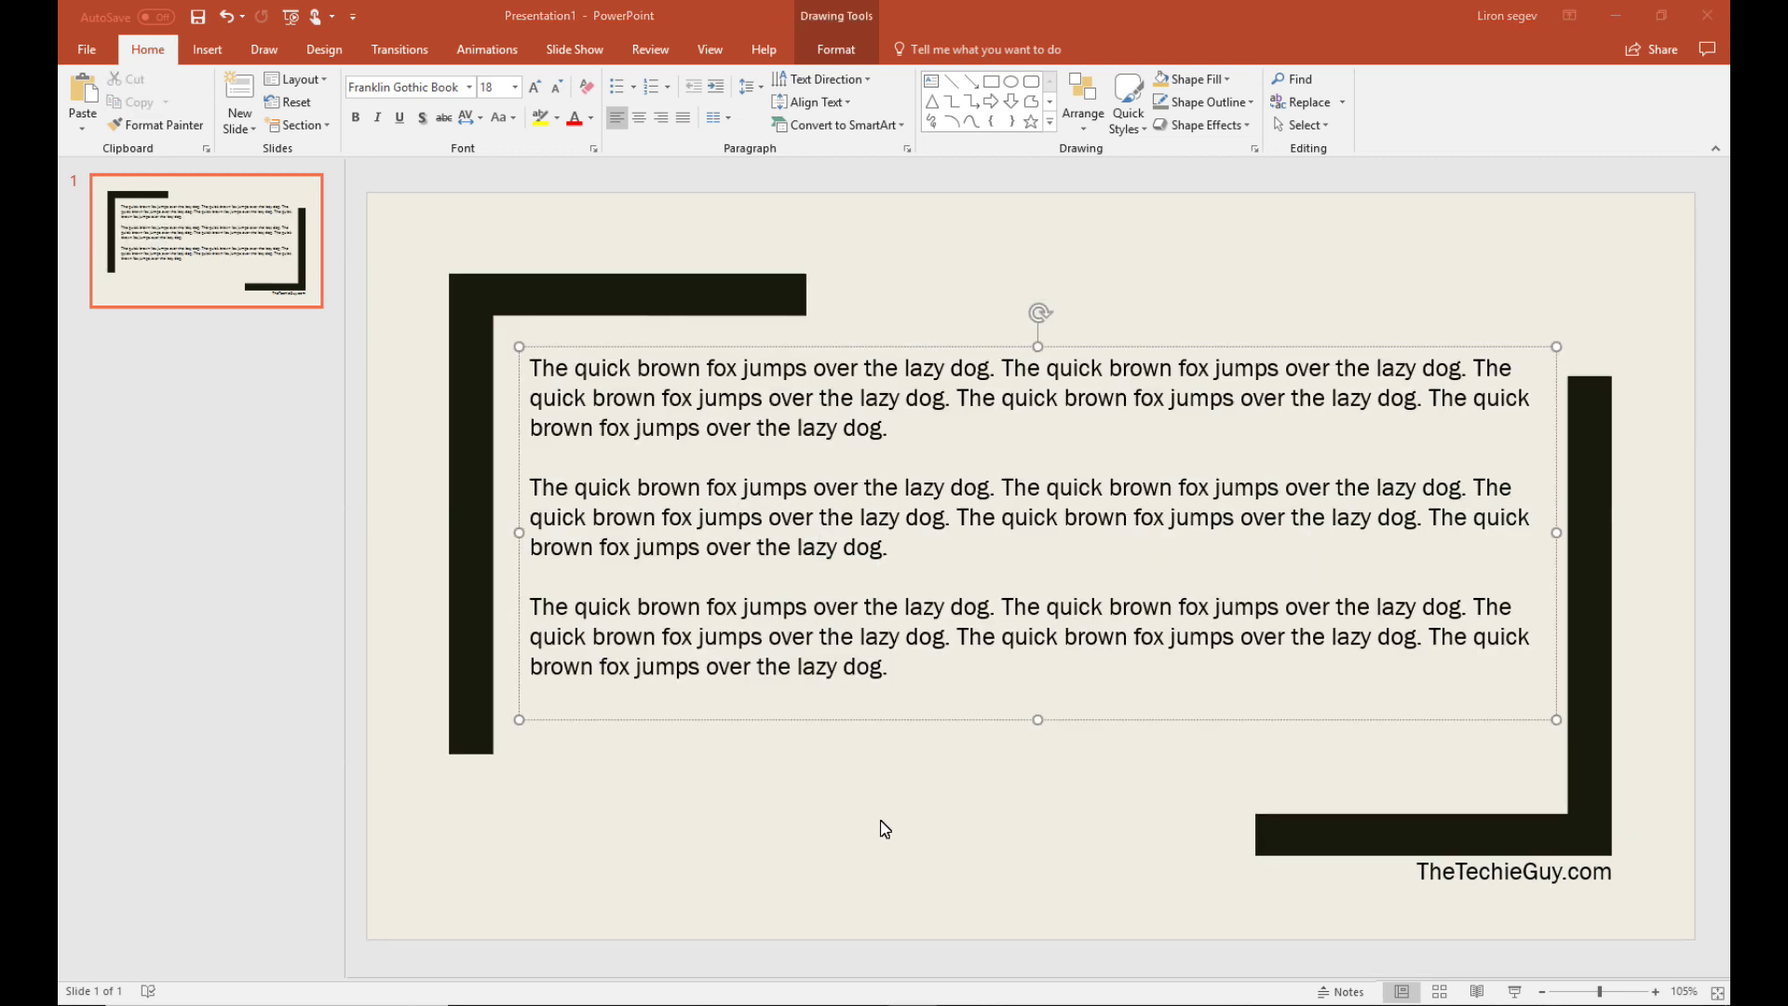
Delete the fox text box and generate Lorem ipsum paragraphs with =lorem() in a new wrapped box
click(877, 347)
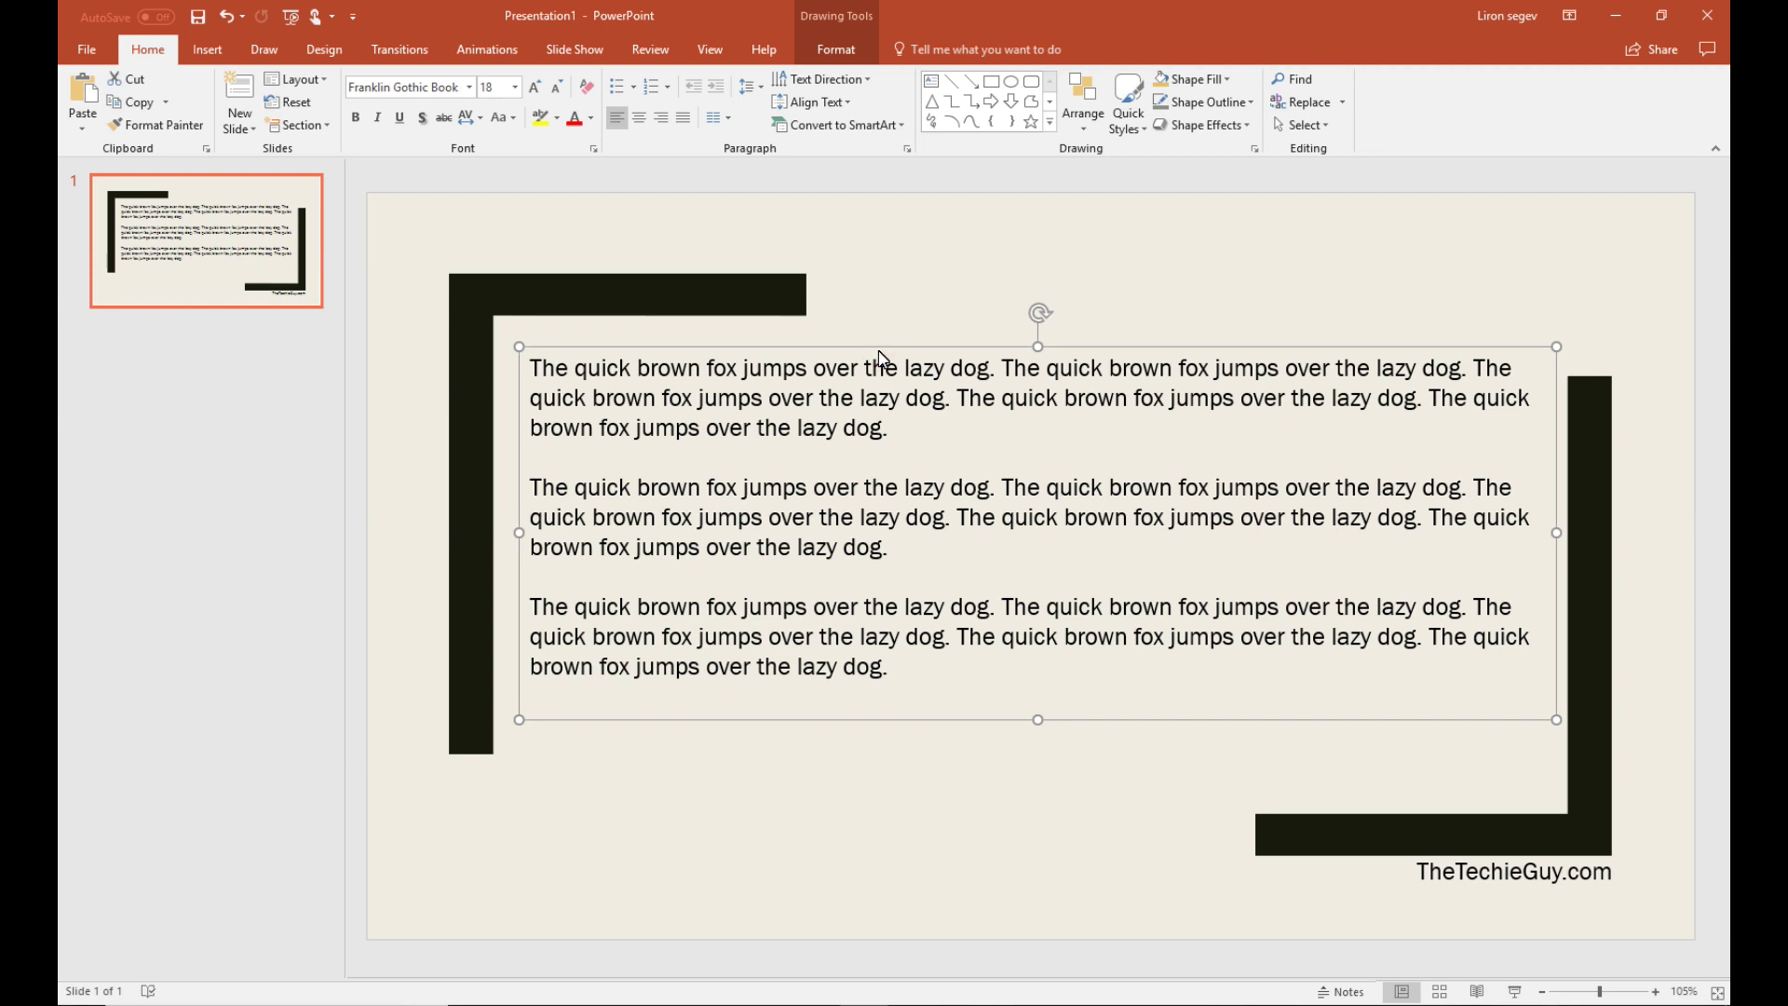
key(Delete)
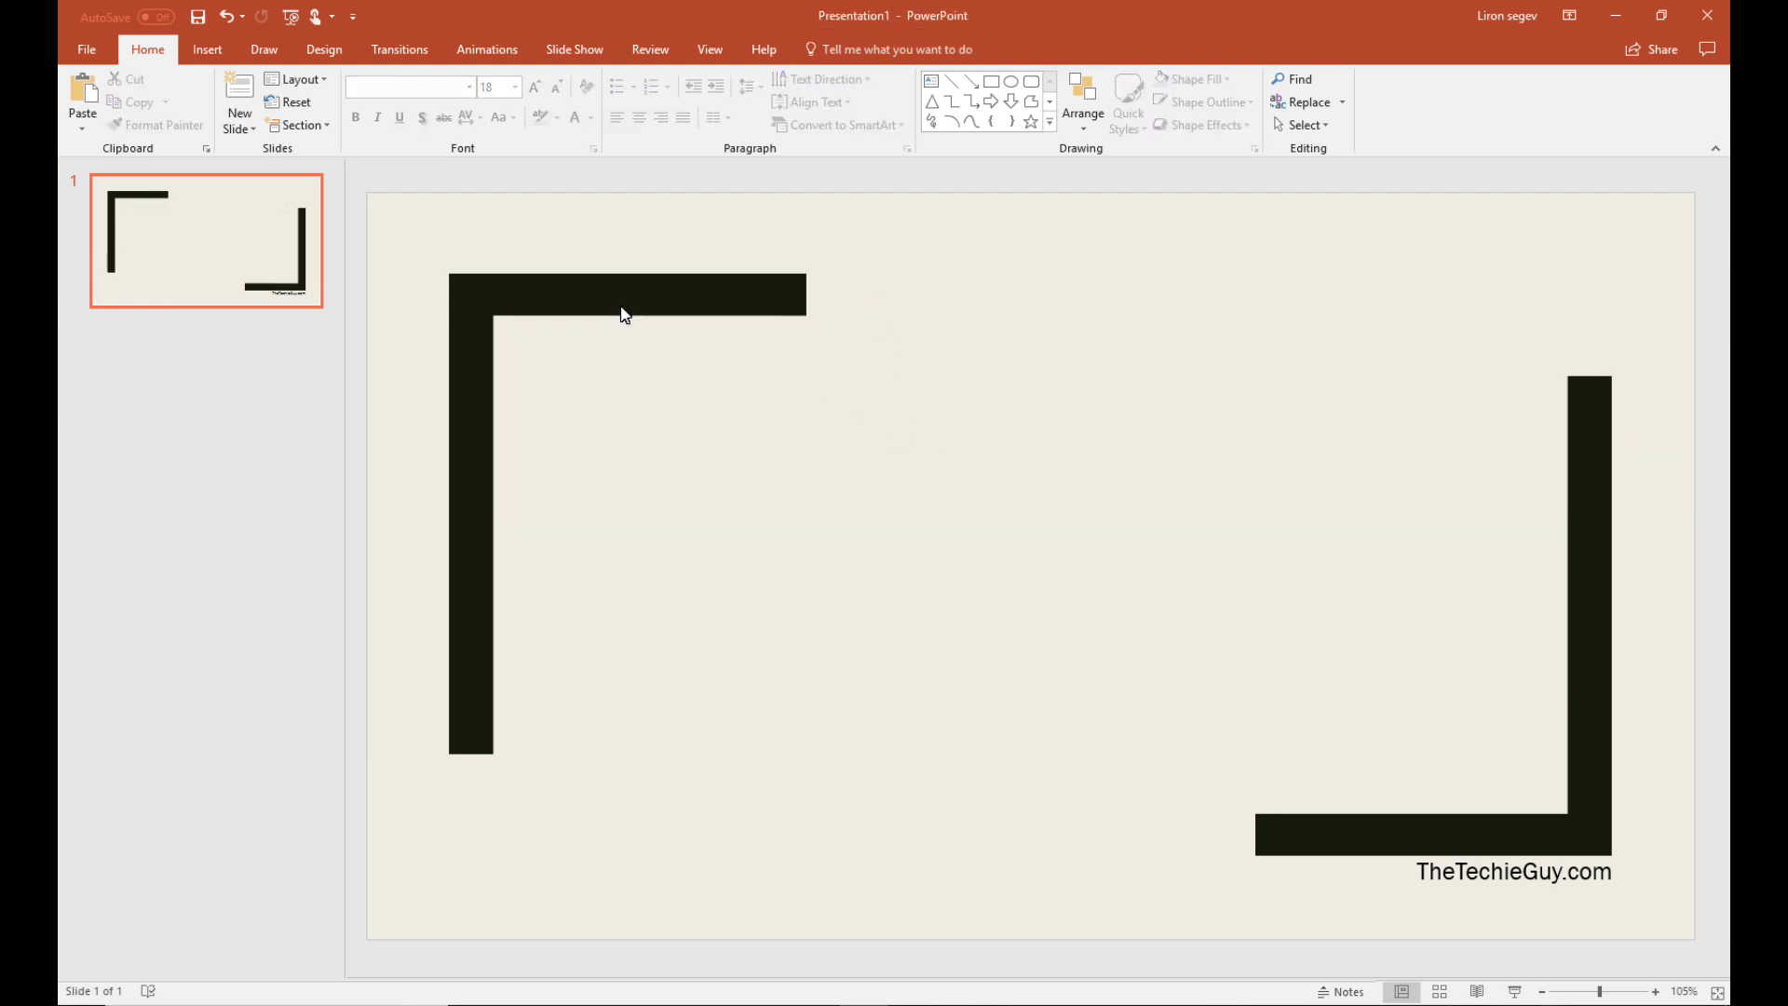
click(206, 46)
click(949, 95)
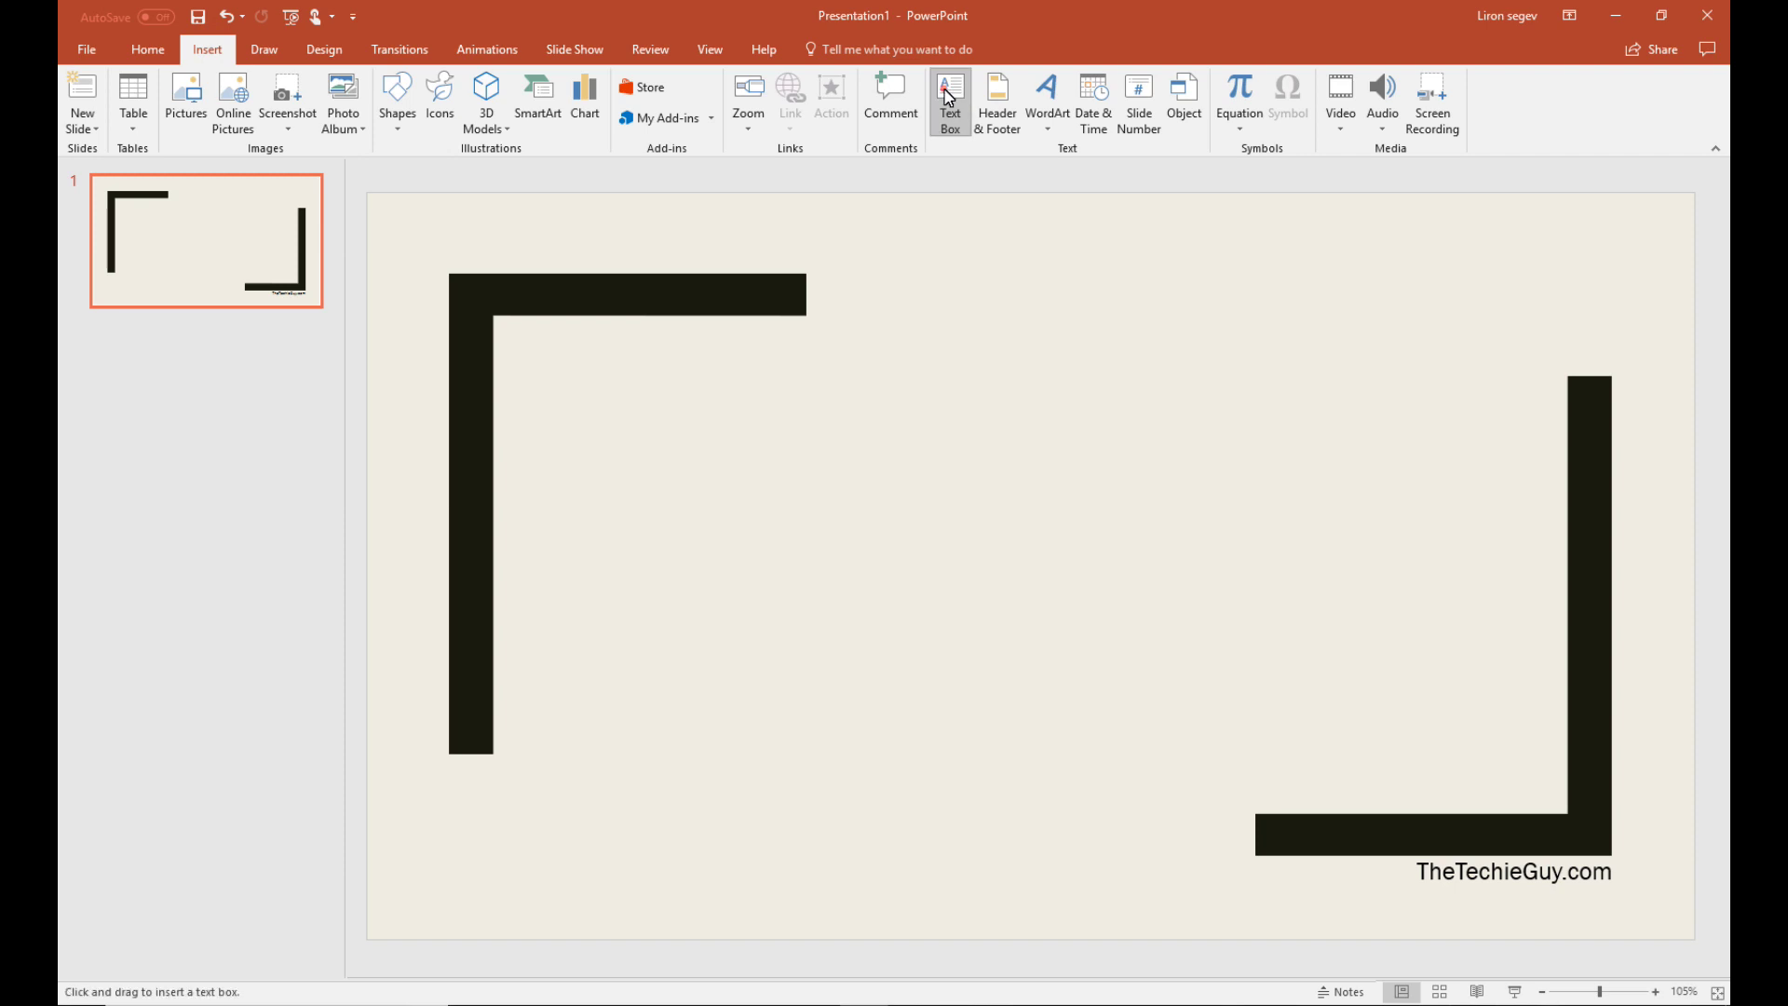
click(556, 412)
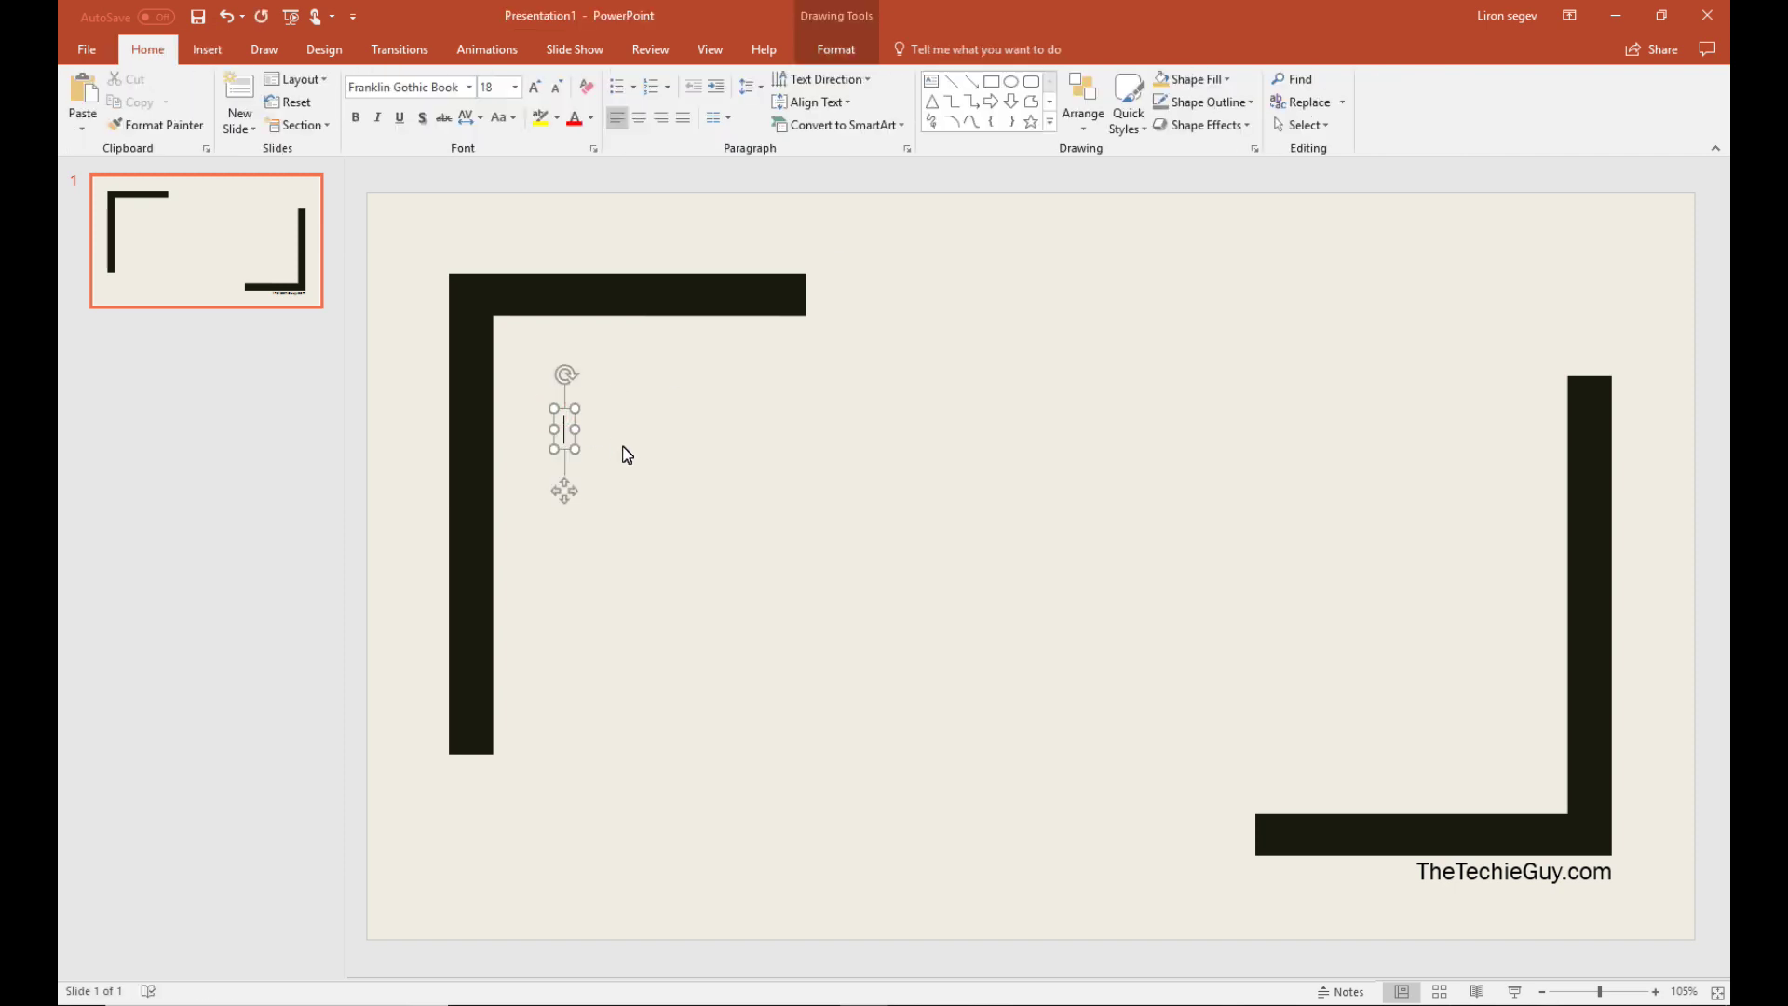
text(=lorem)
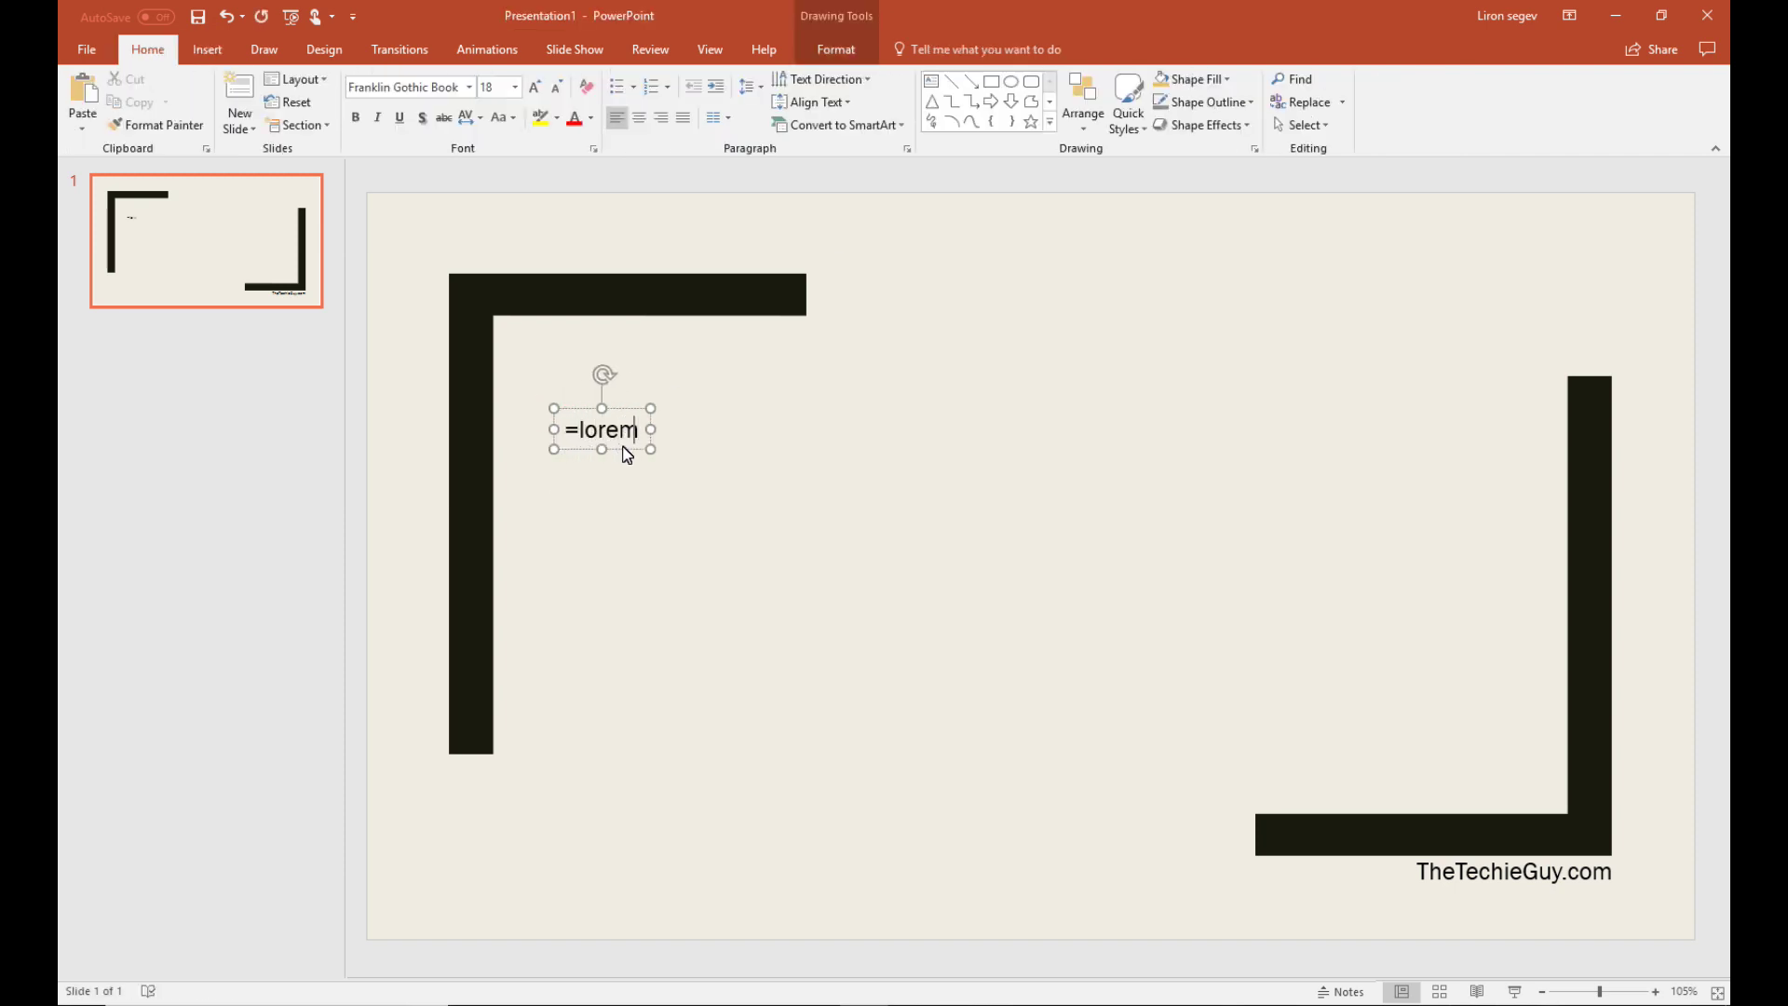
text(())
key(Return)
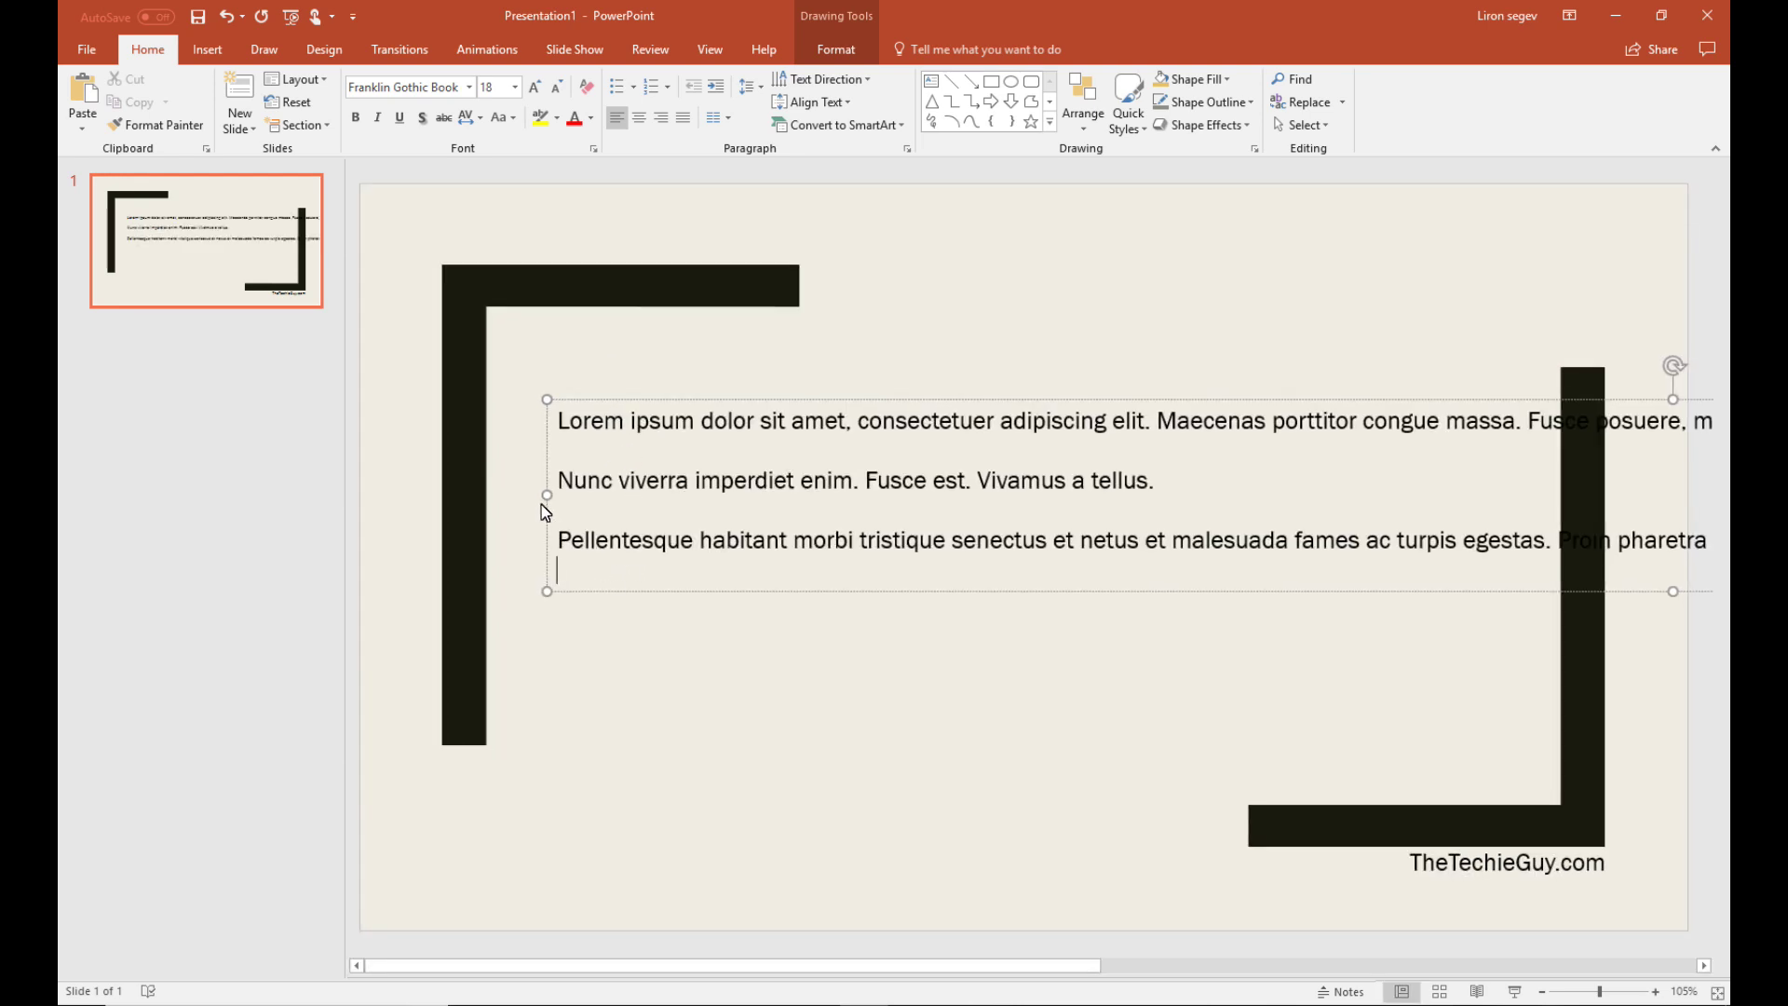
drag(547, 499, 1249, 521)
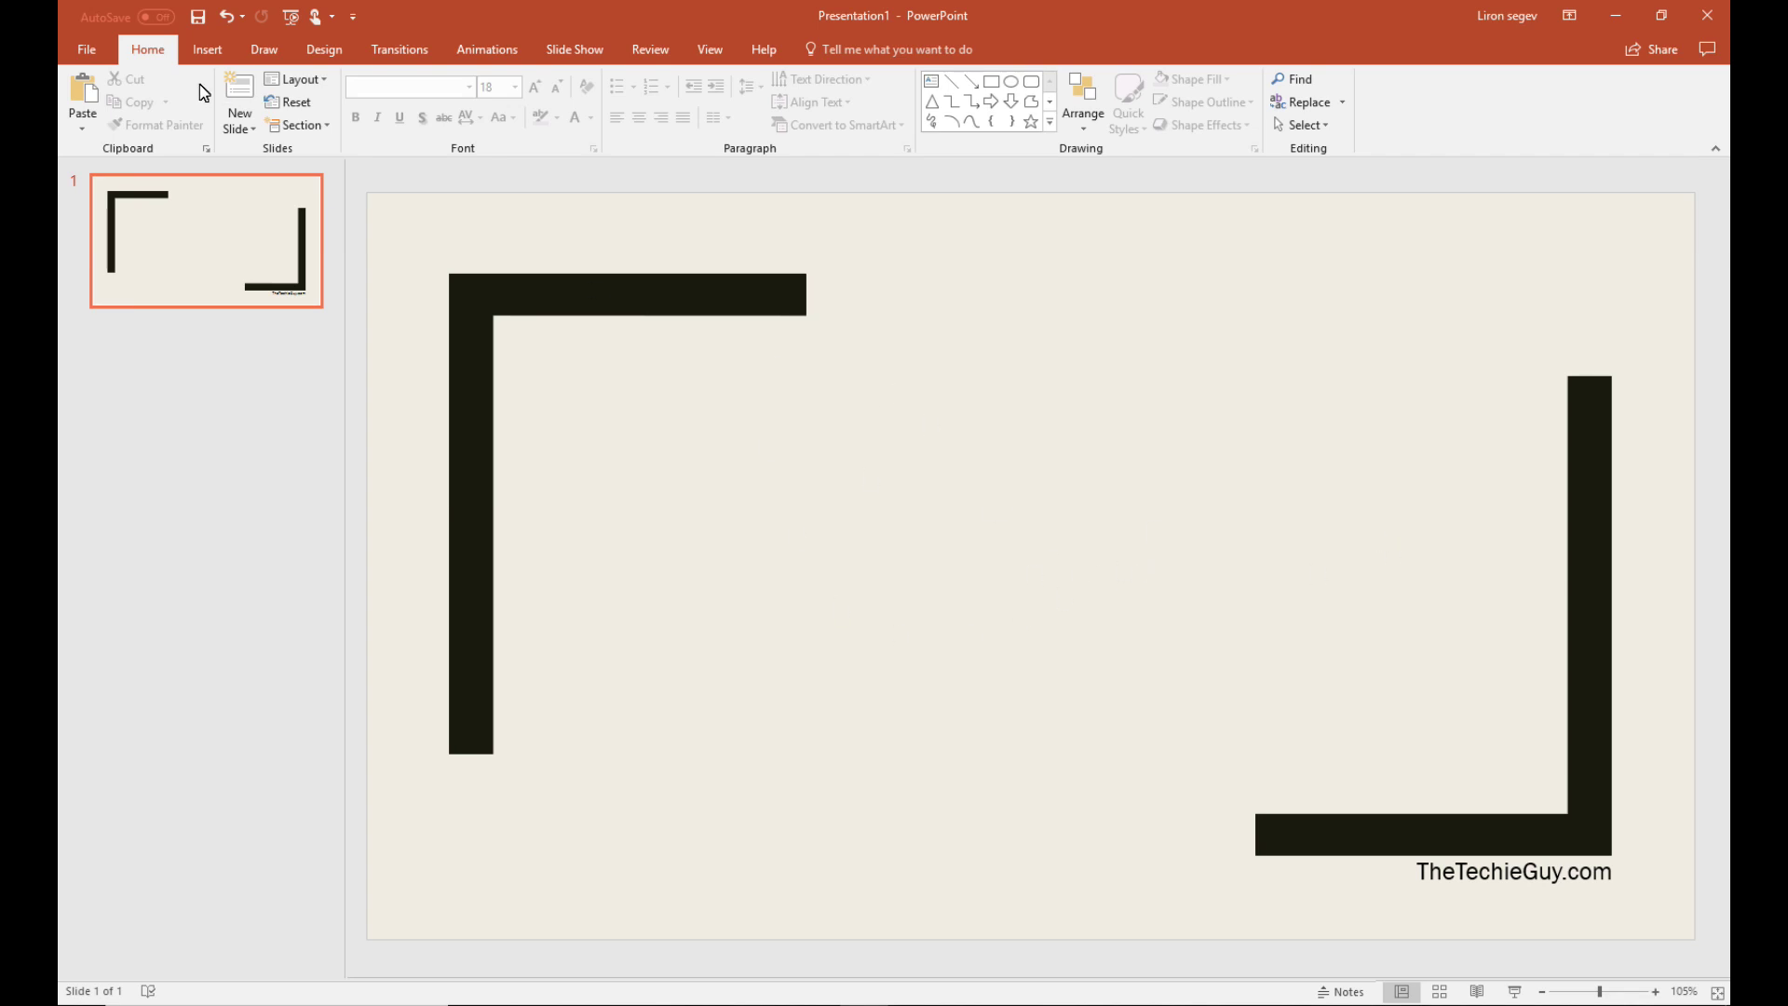
Open the Online Video dialog and run a YouTube search for the channel's videos
click(208, 51)
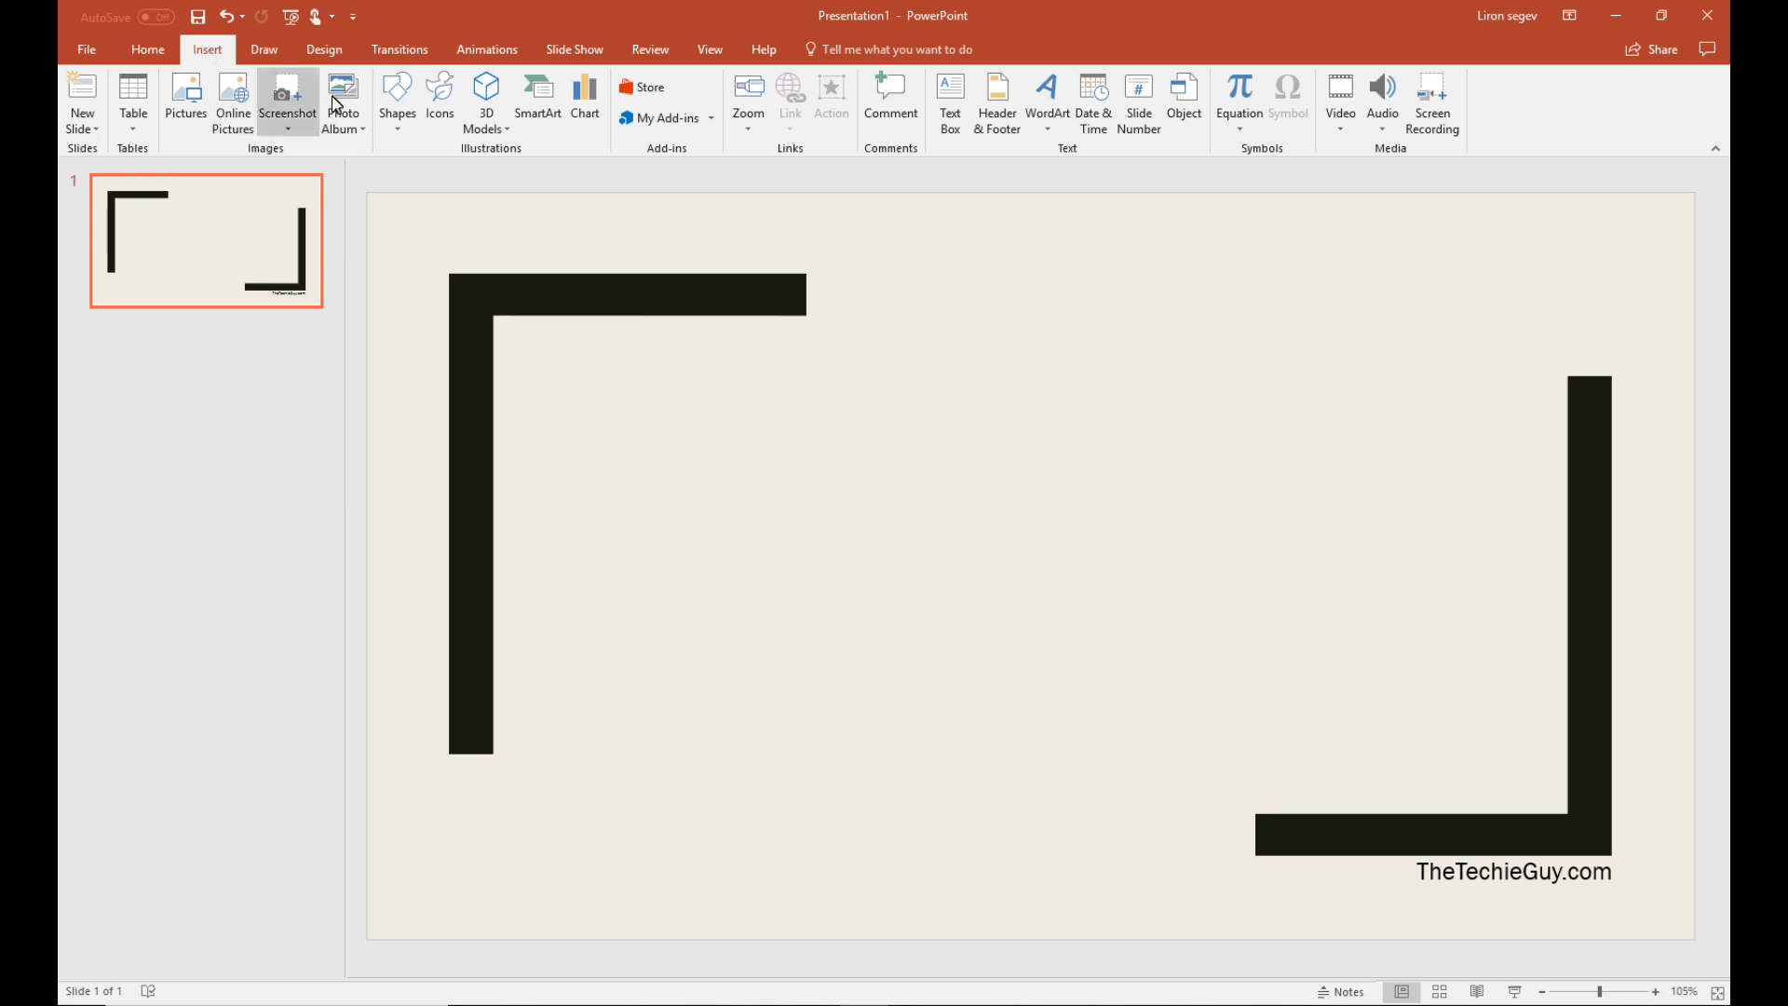
click(1352, 110)
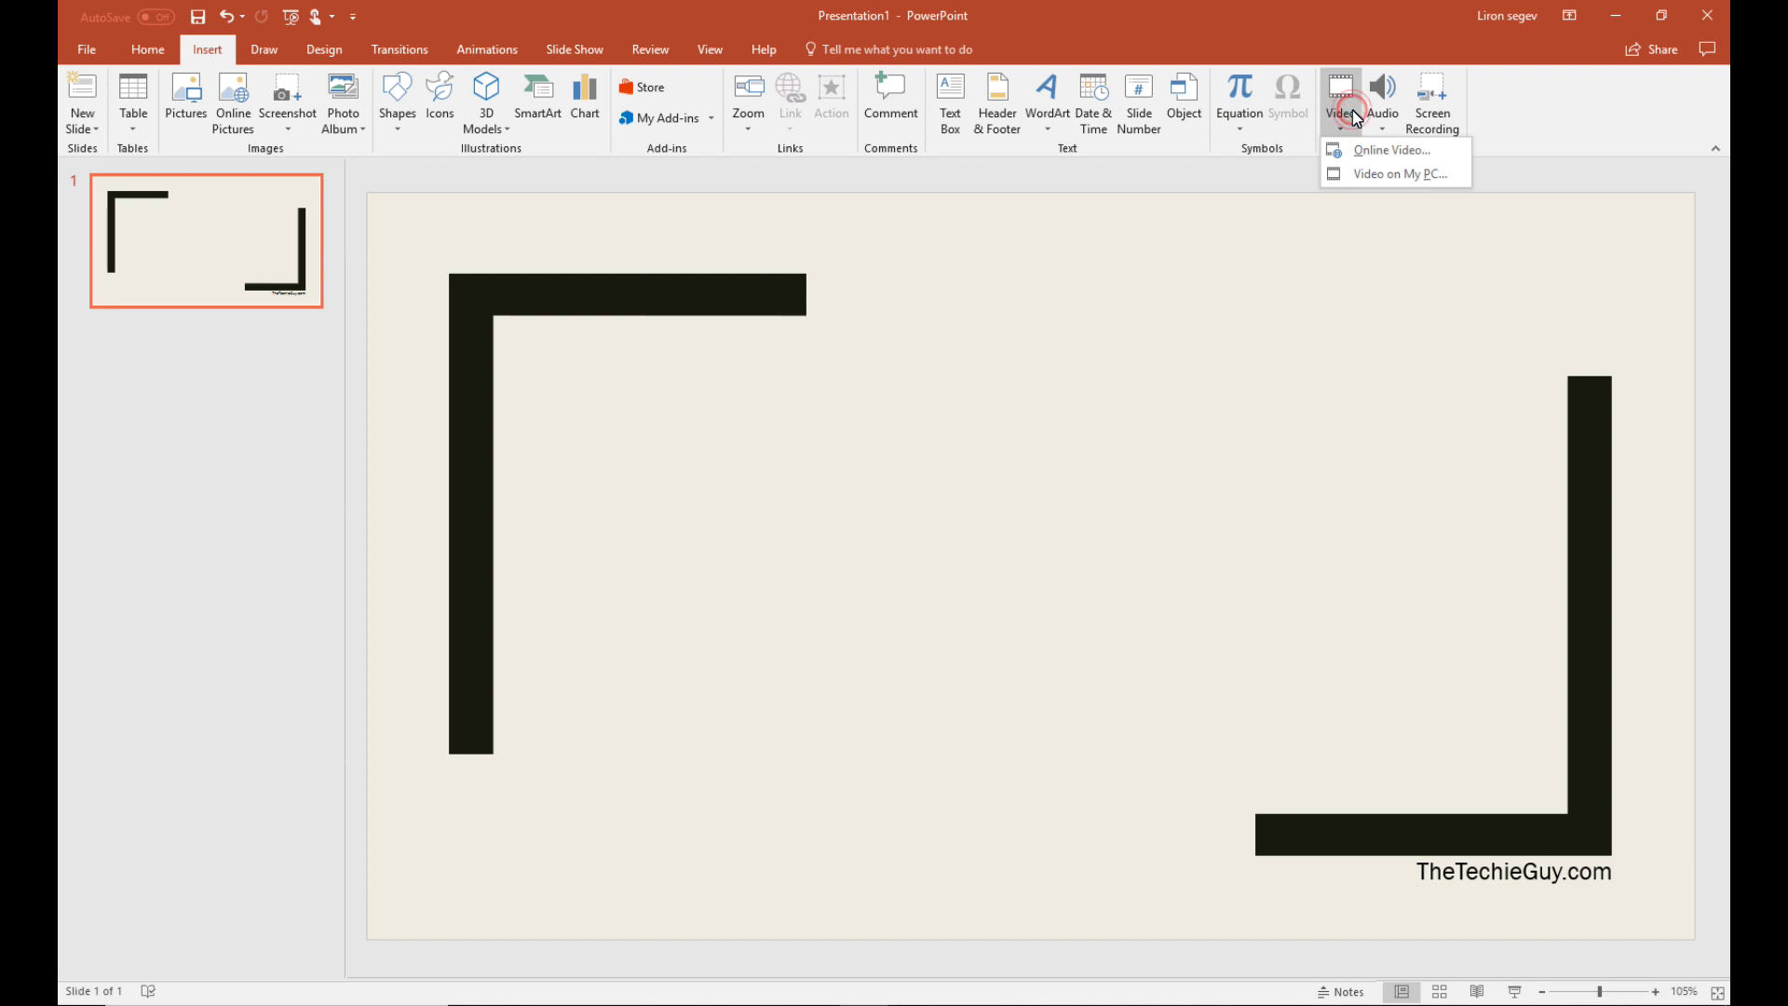
click(1419, 154)
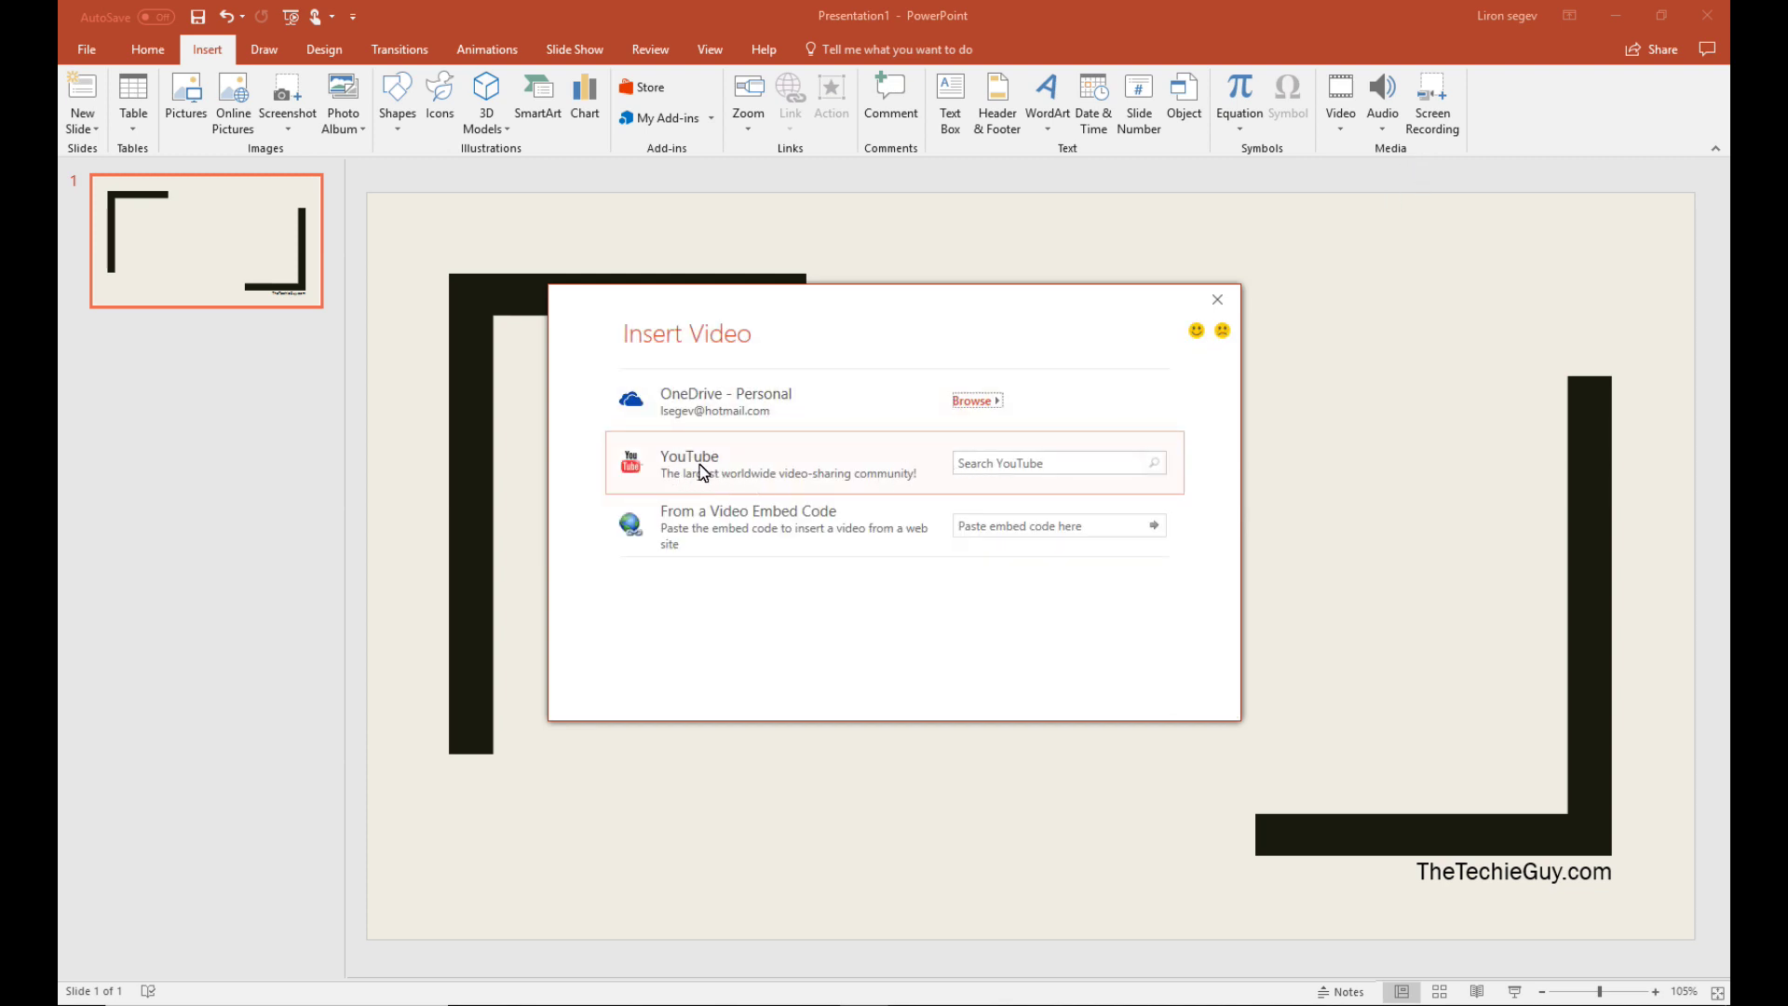
click(973, 466)
key(Return)
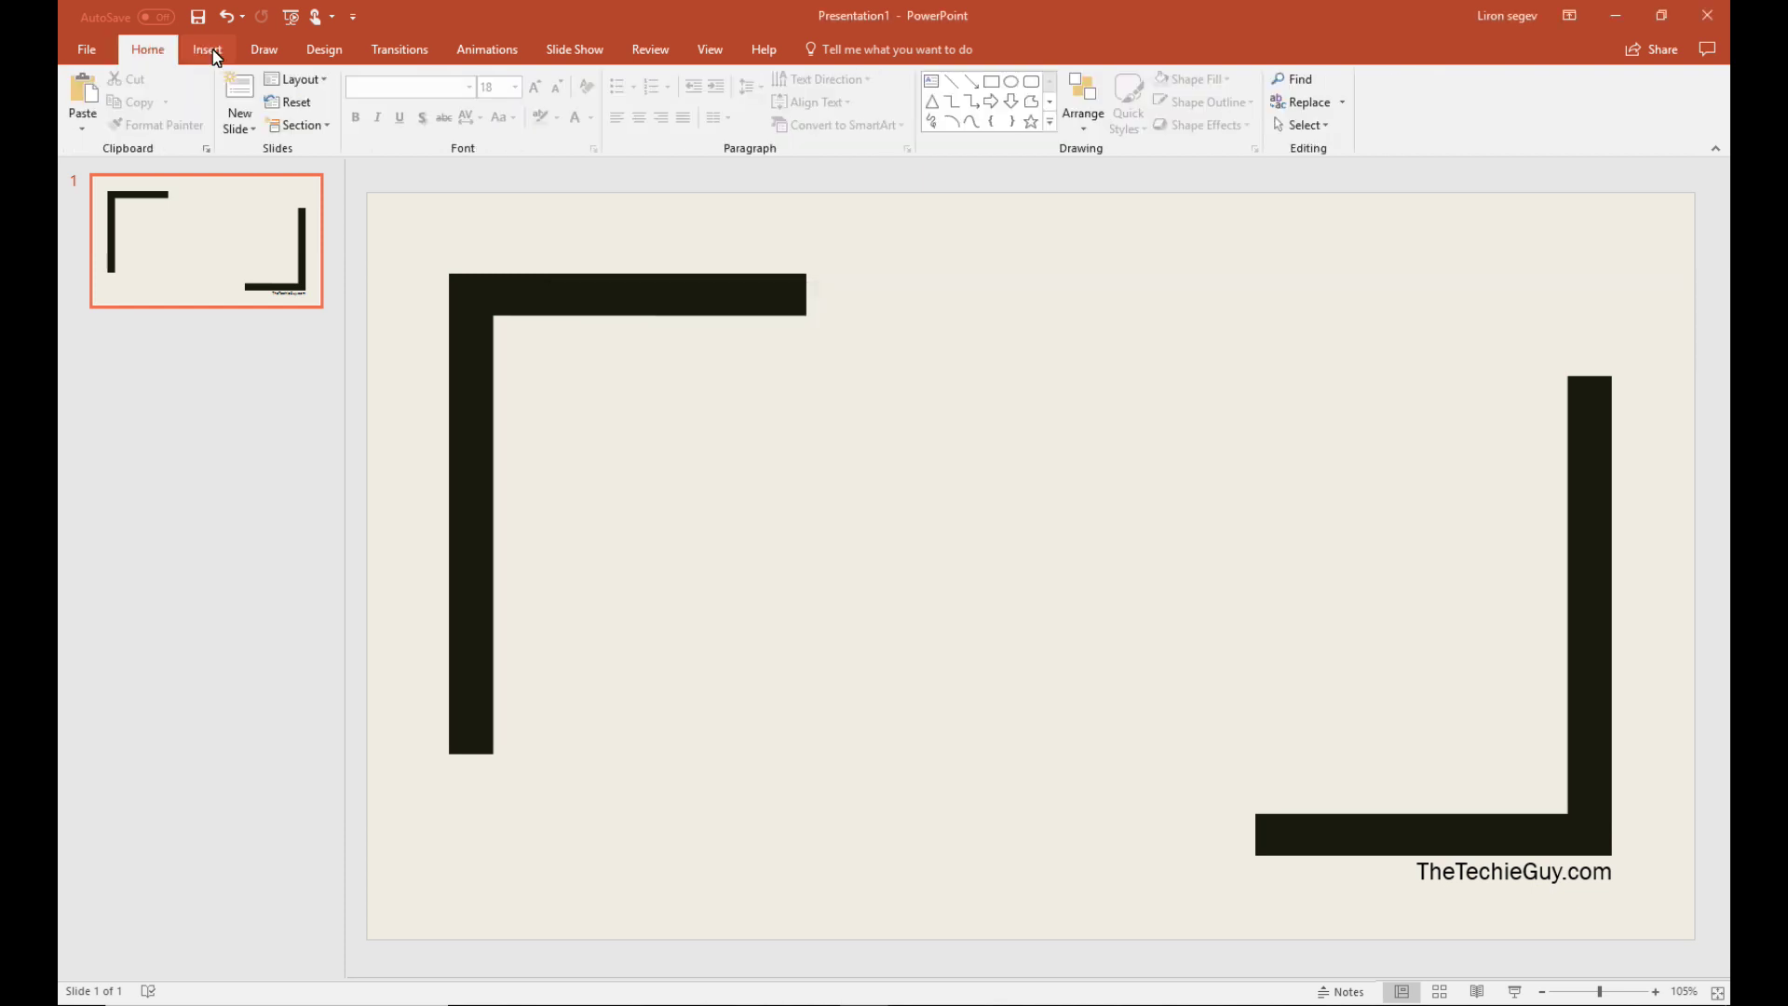
Reopen the Online Video dialog, ready the embed code box, and switch to the YouTube page
click(208, 50)
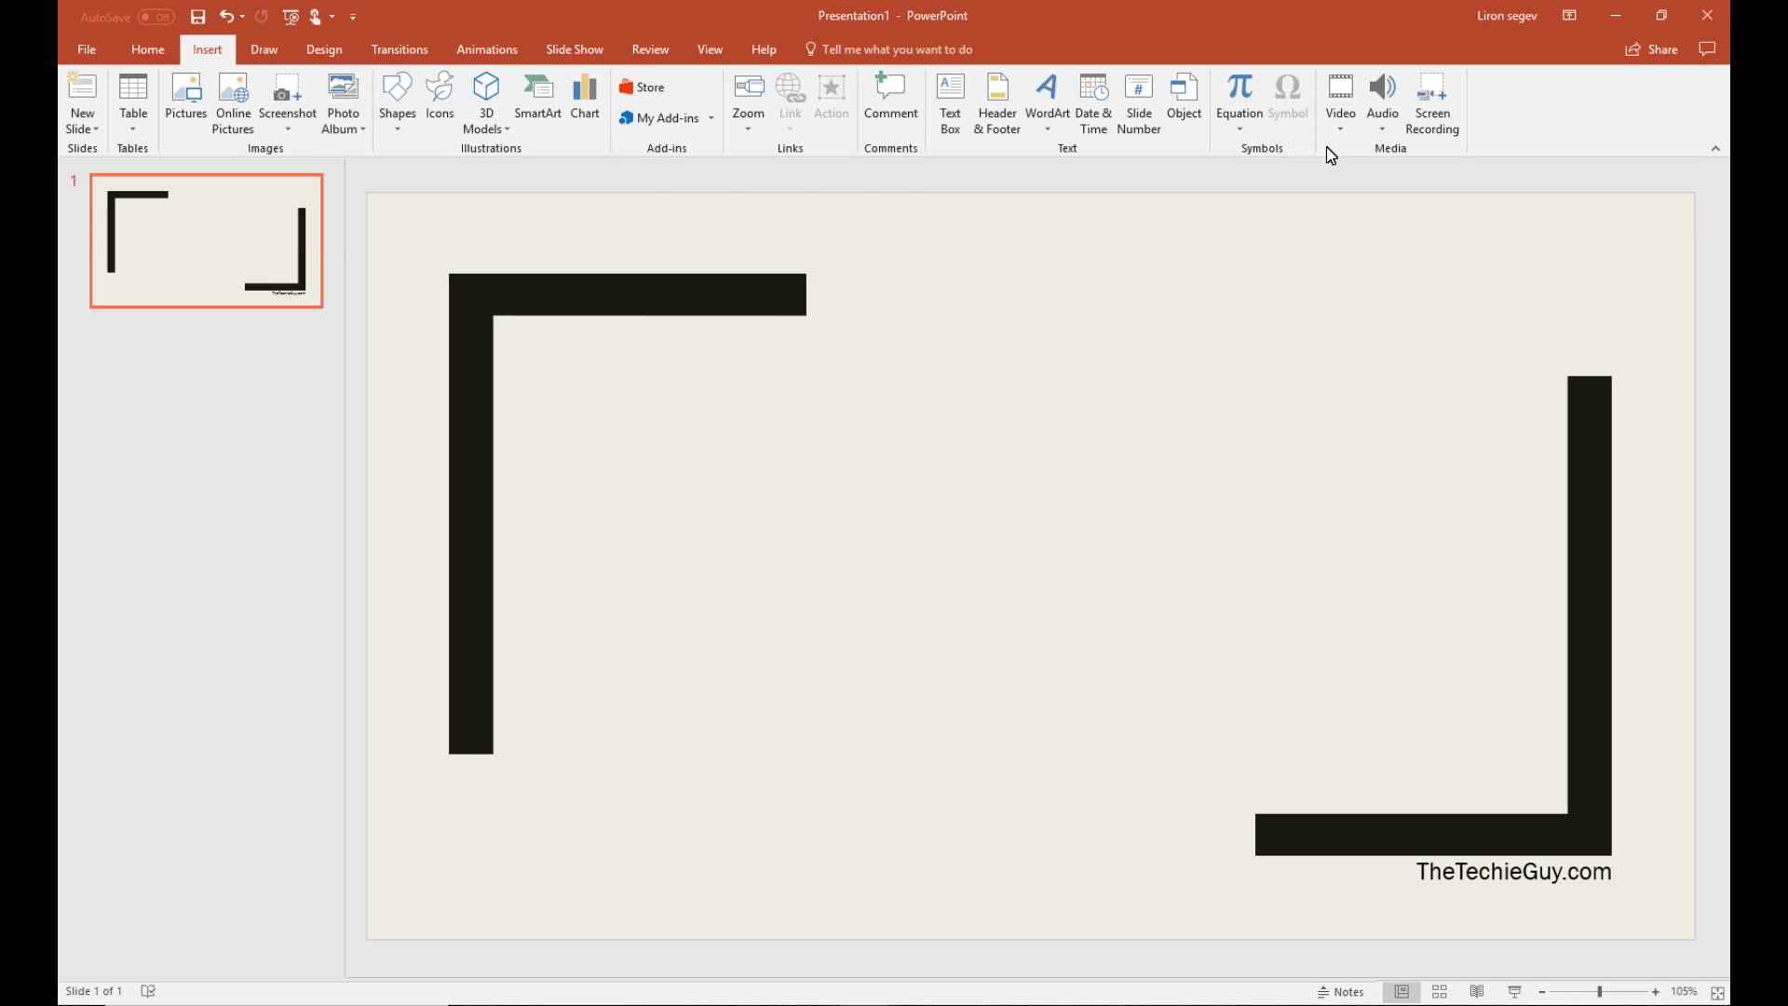
click(1352, 128)
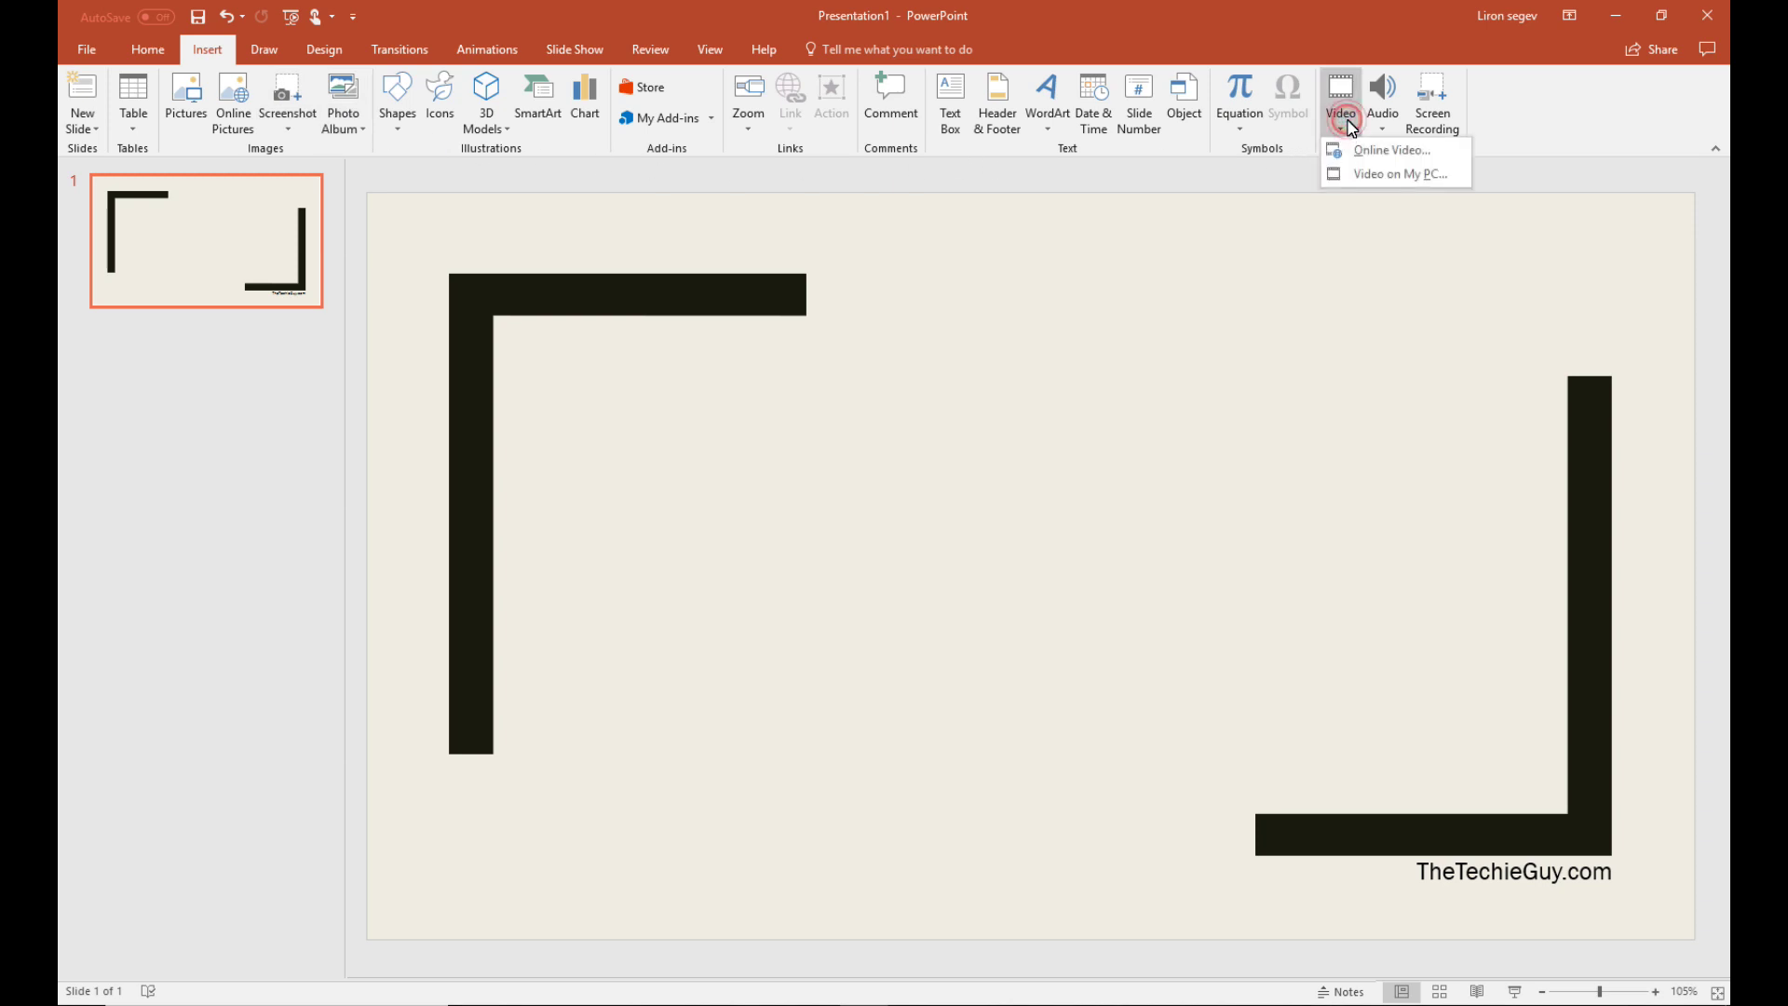
click(1382, 152)
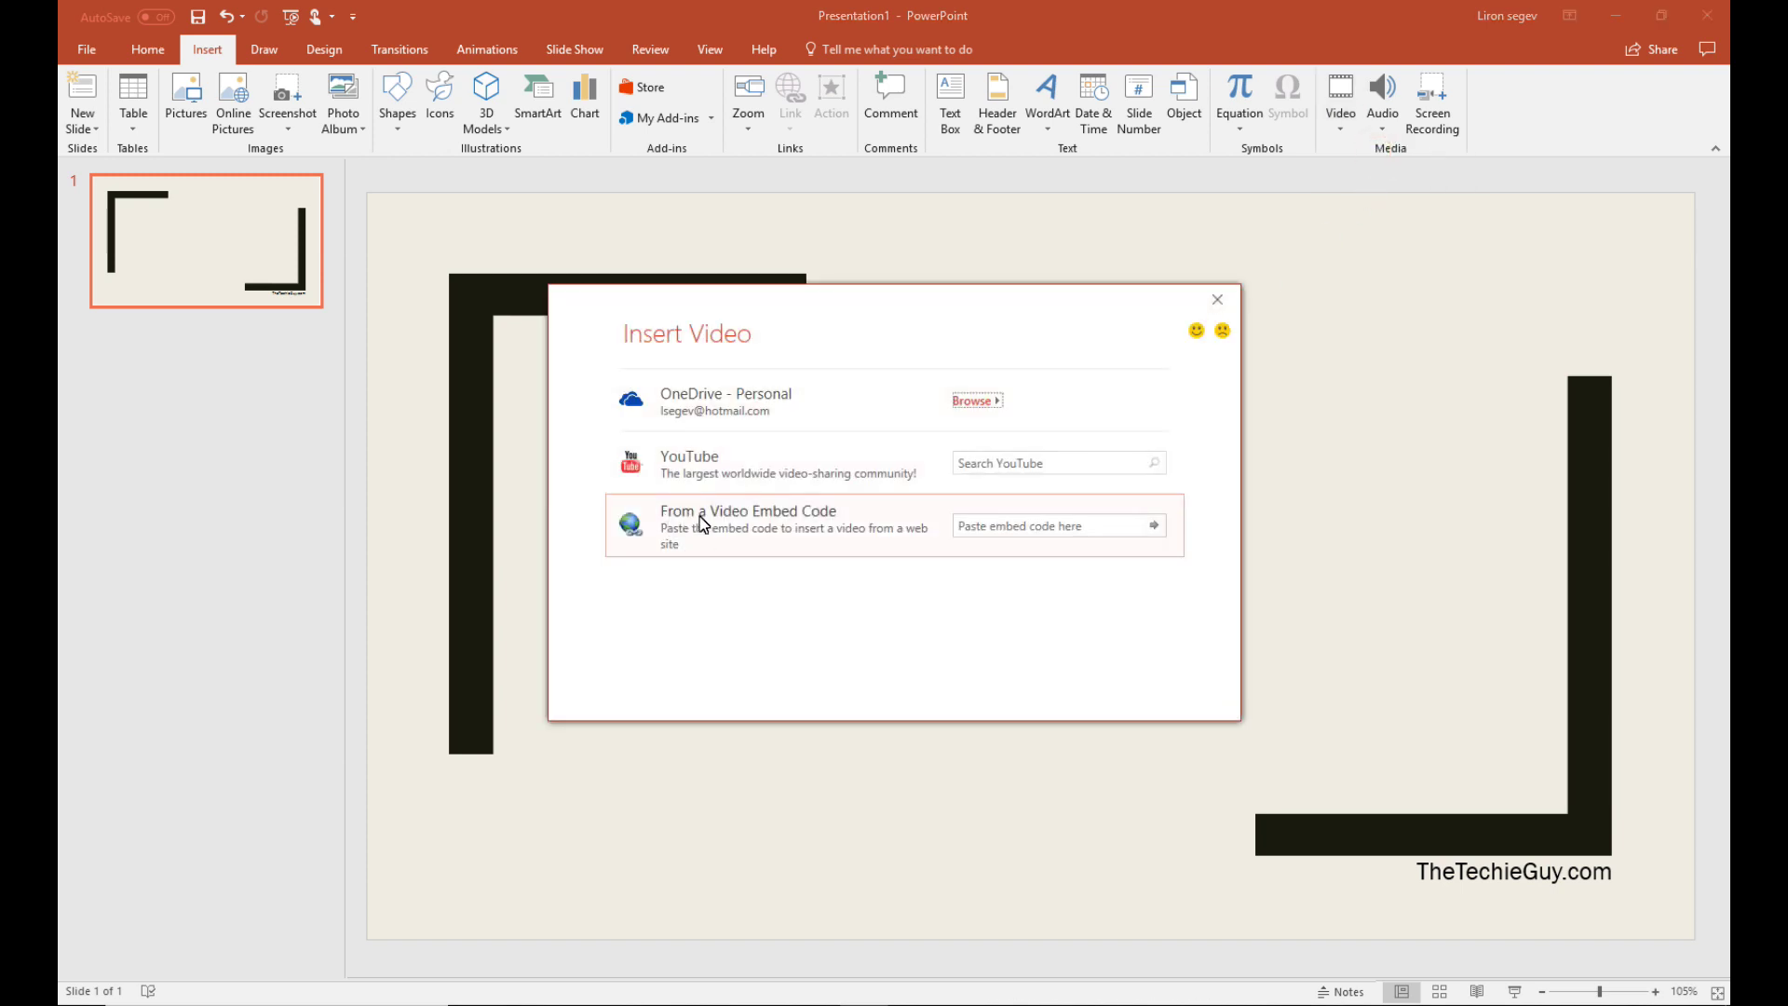
click(848, 528)
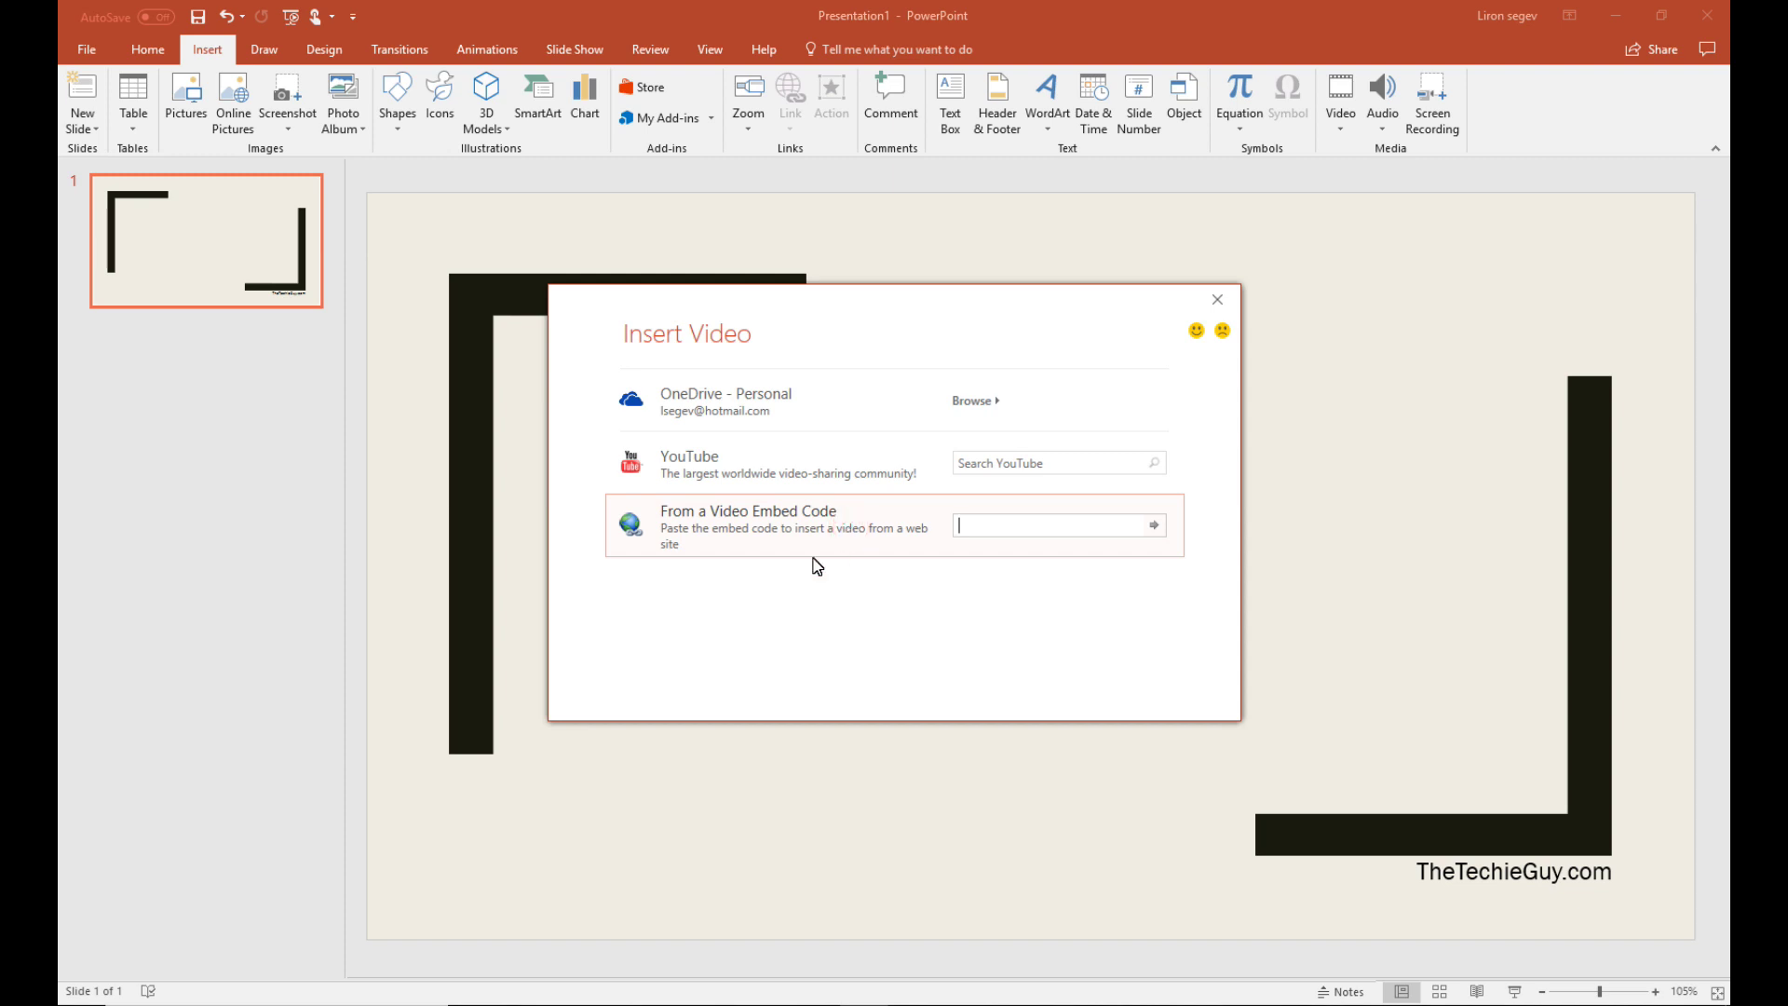
key(alt+Tab)
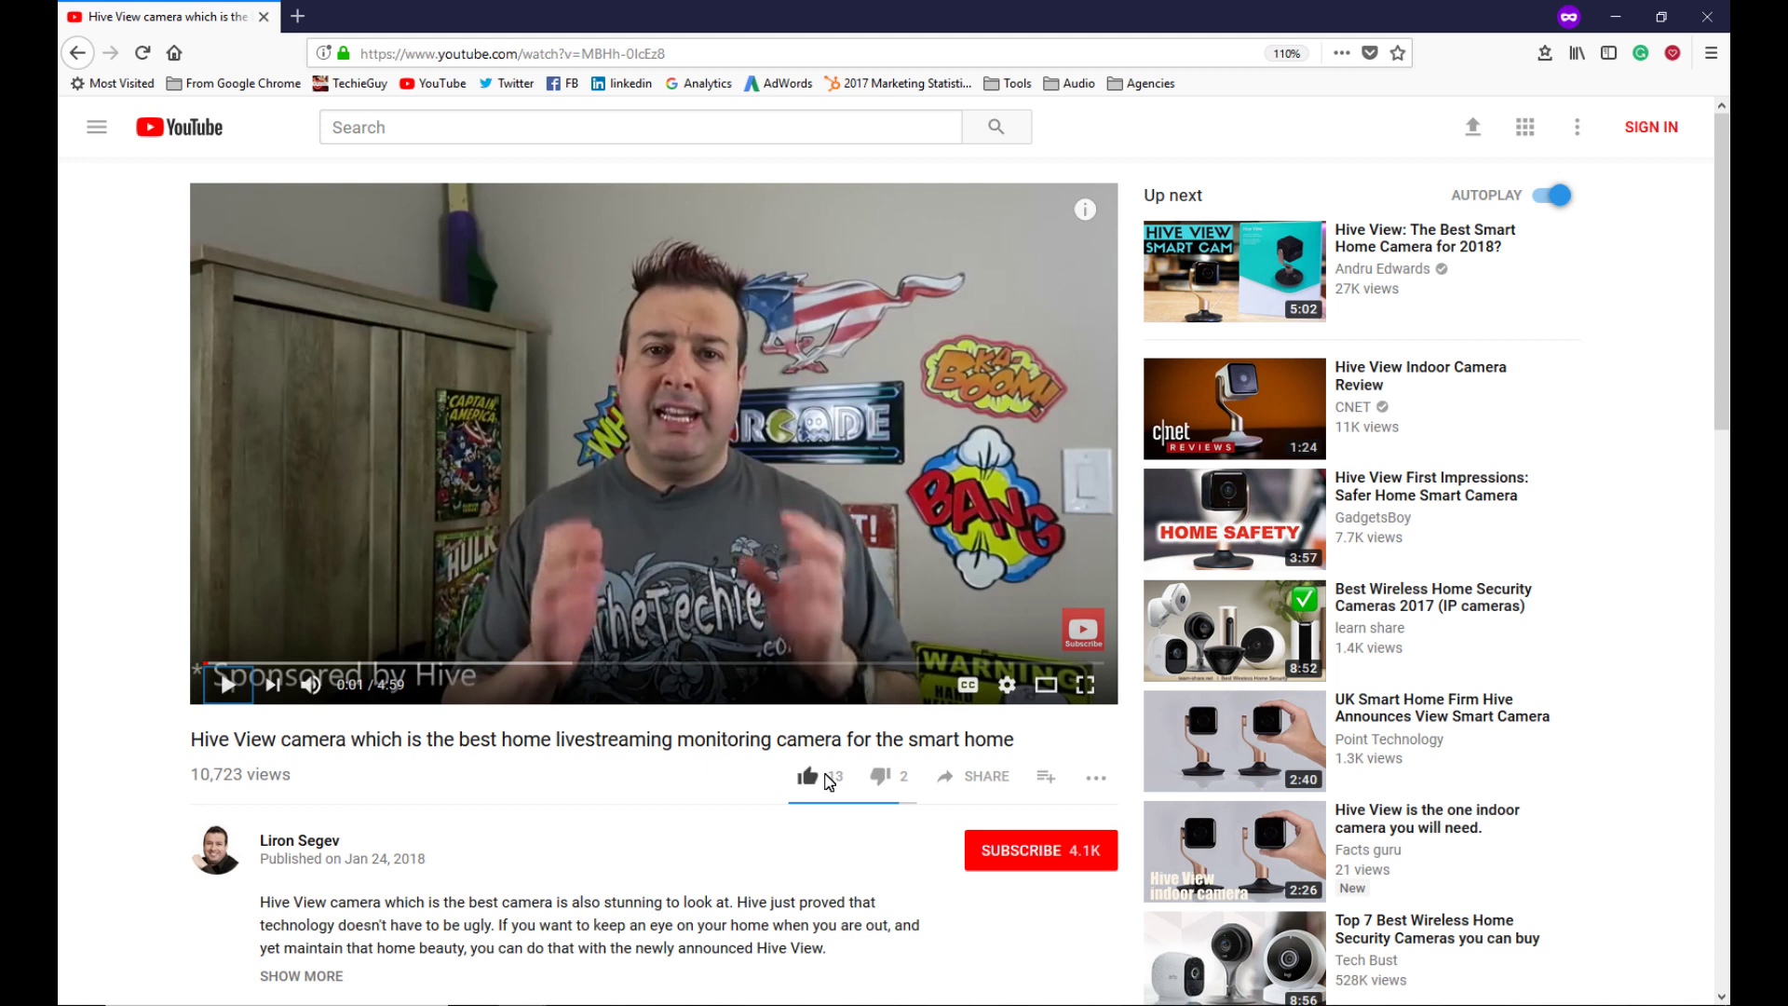
Copy the Hive View video's iframe code from YouTube's Share > Embed panel
click(992, 777)
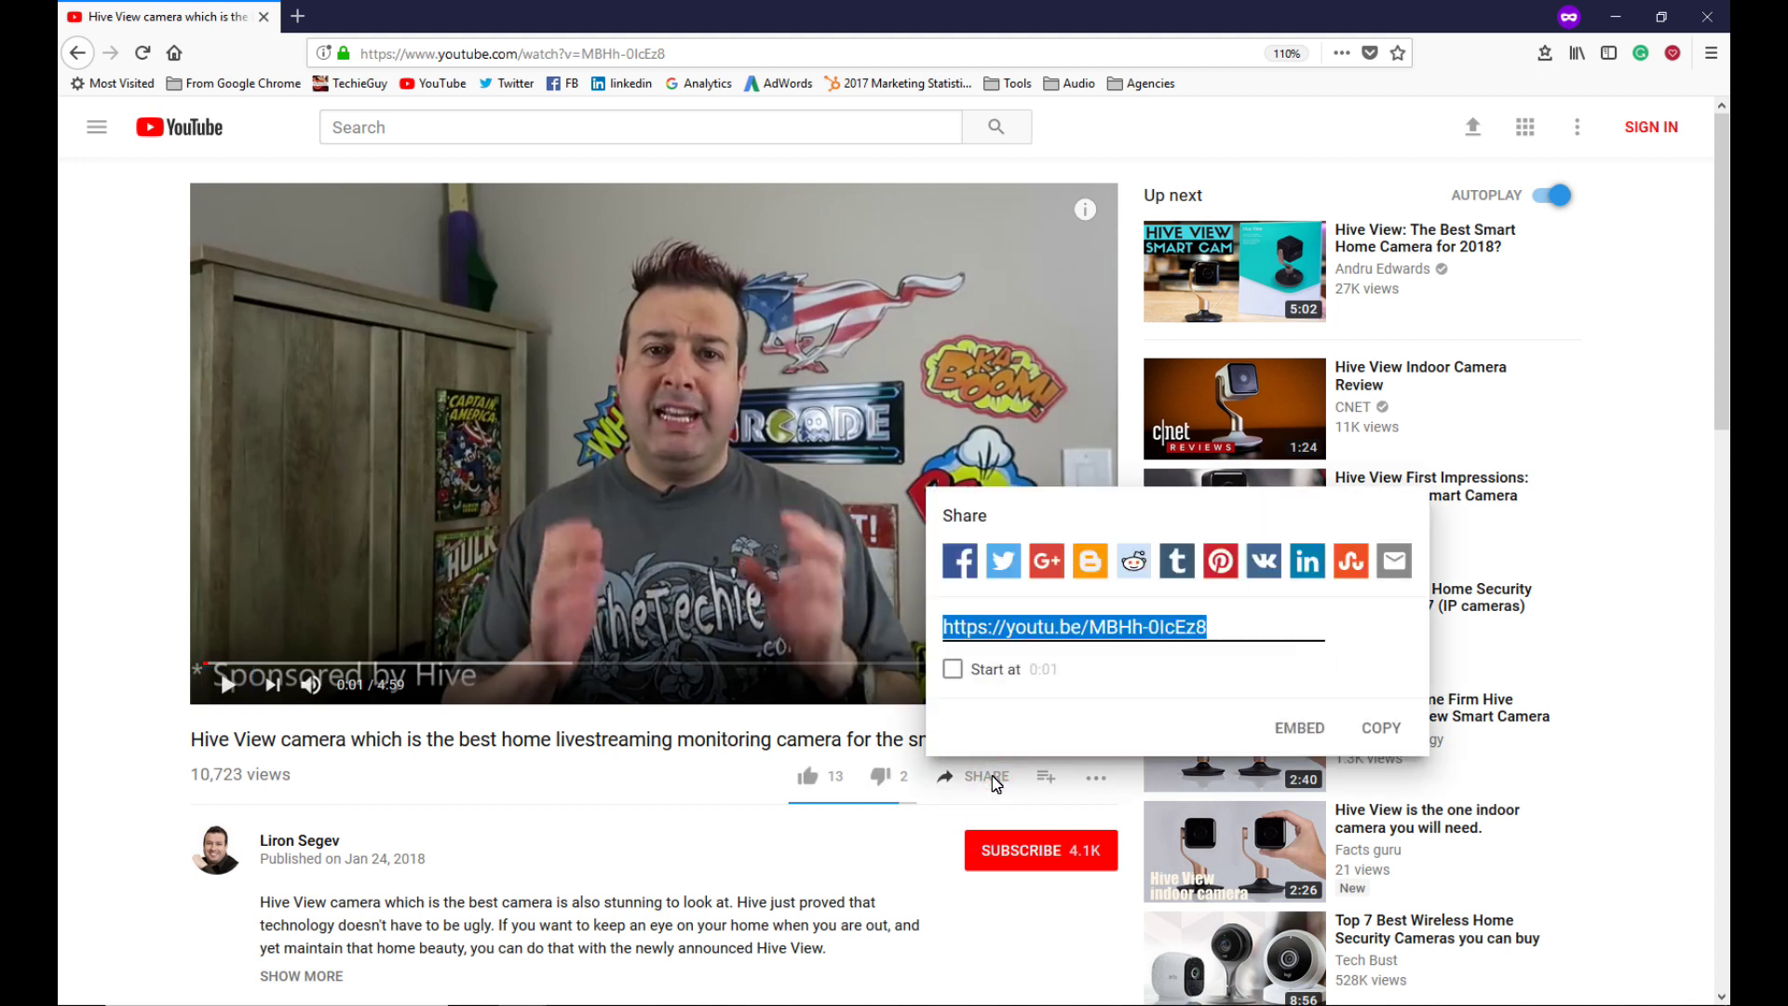
click(1300, 728)
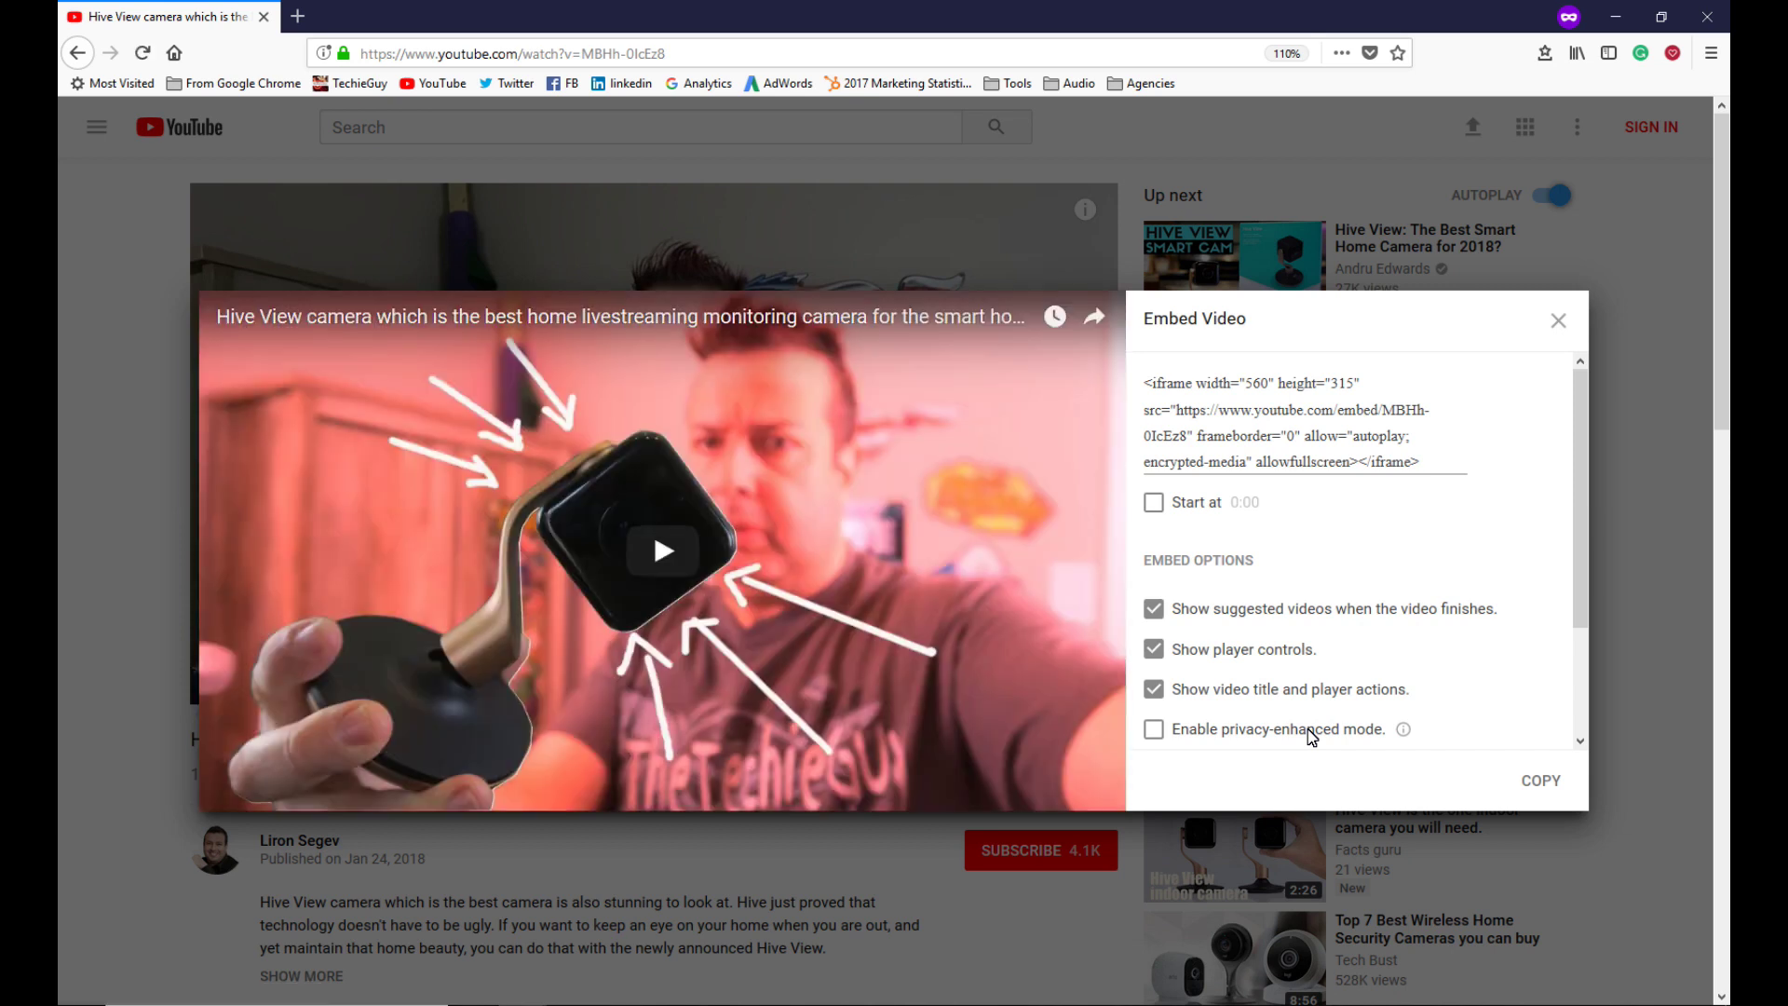
click(1264, 435)
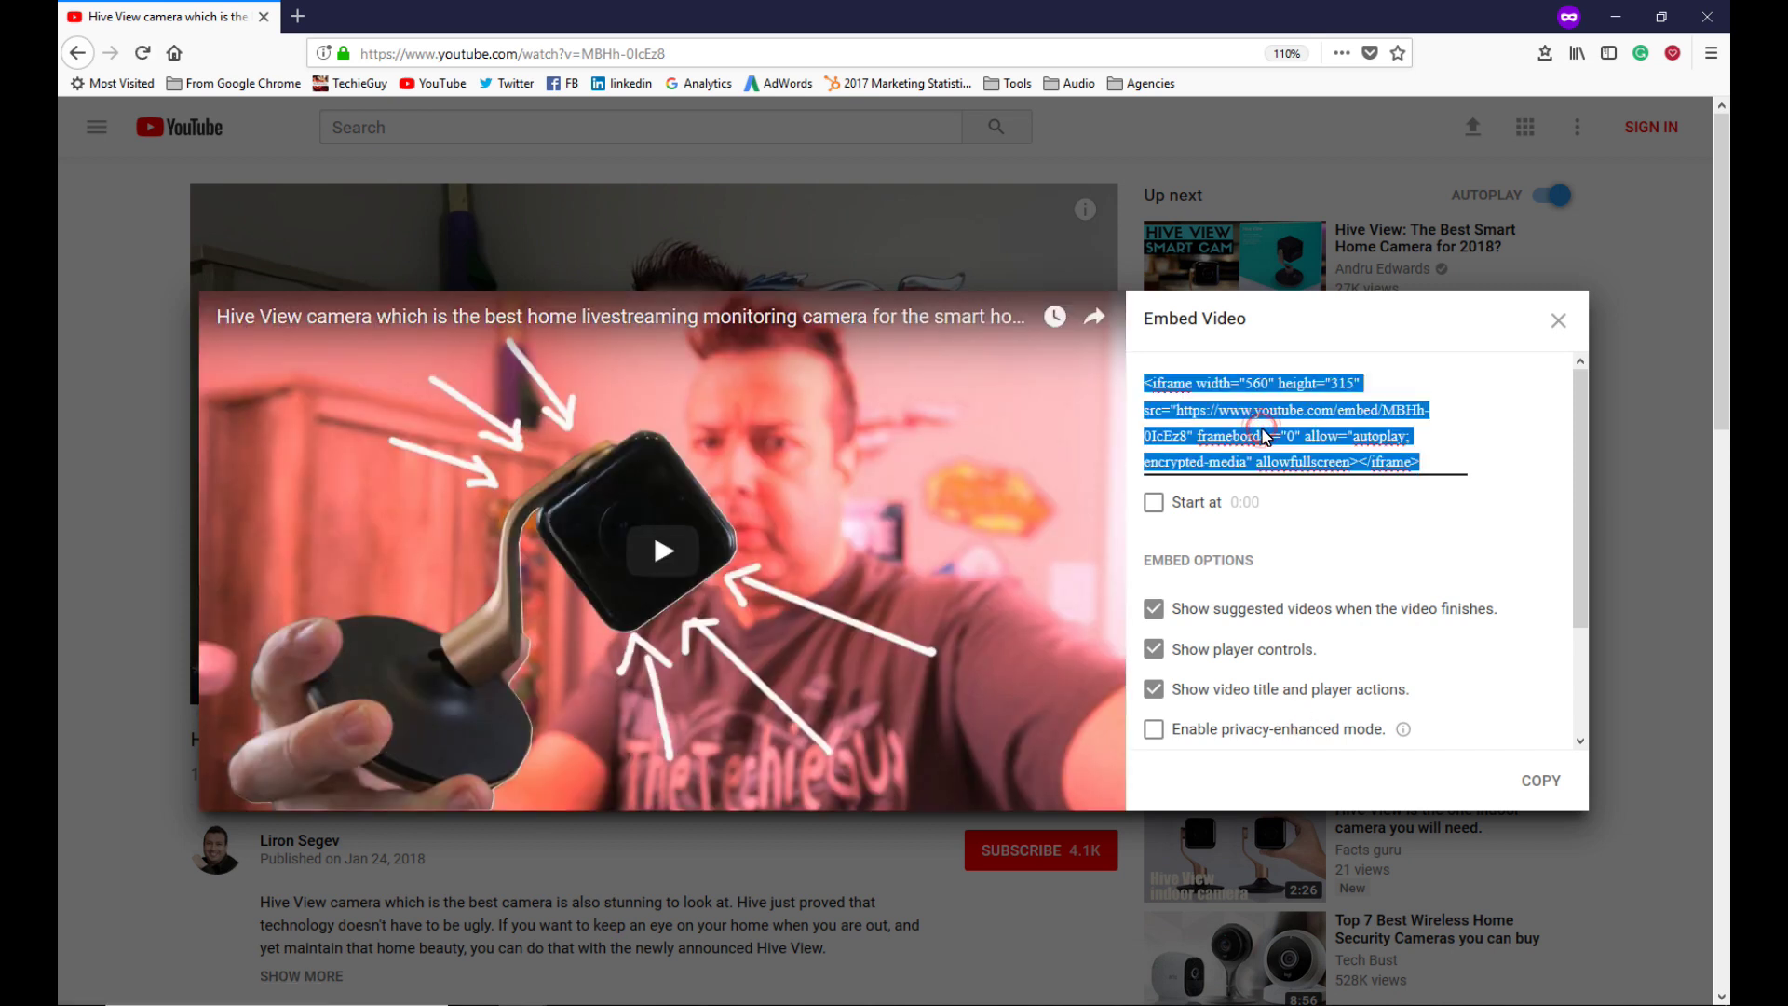
click(1538, 787)
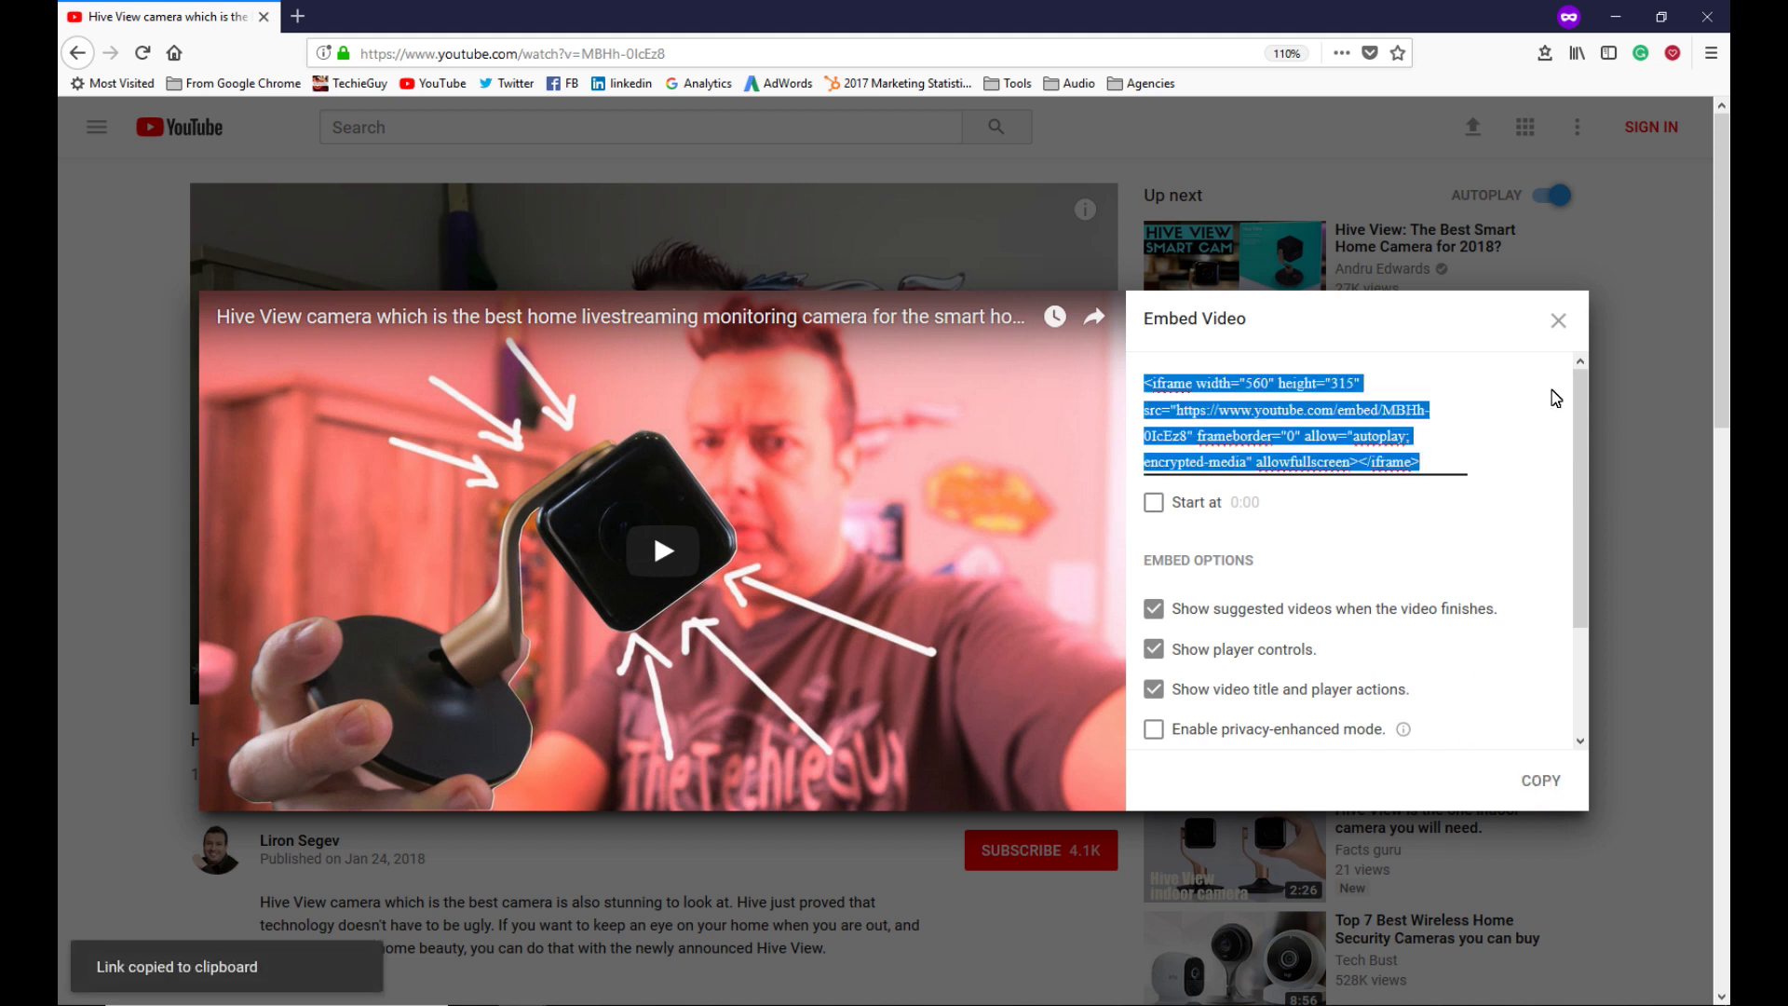
click(1558, 320)
key(alt+Tab)
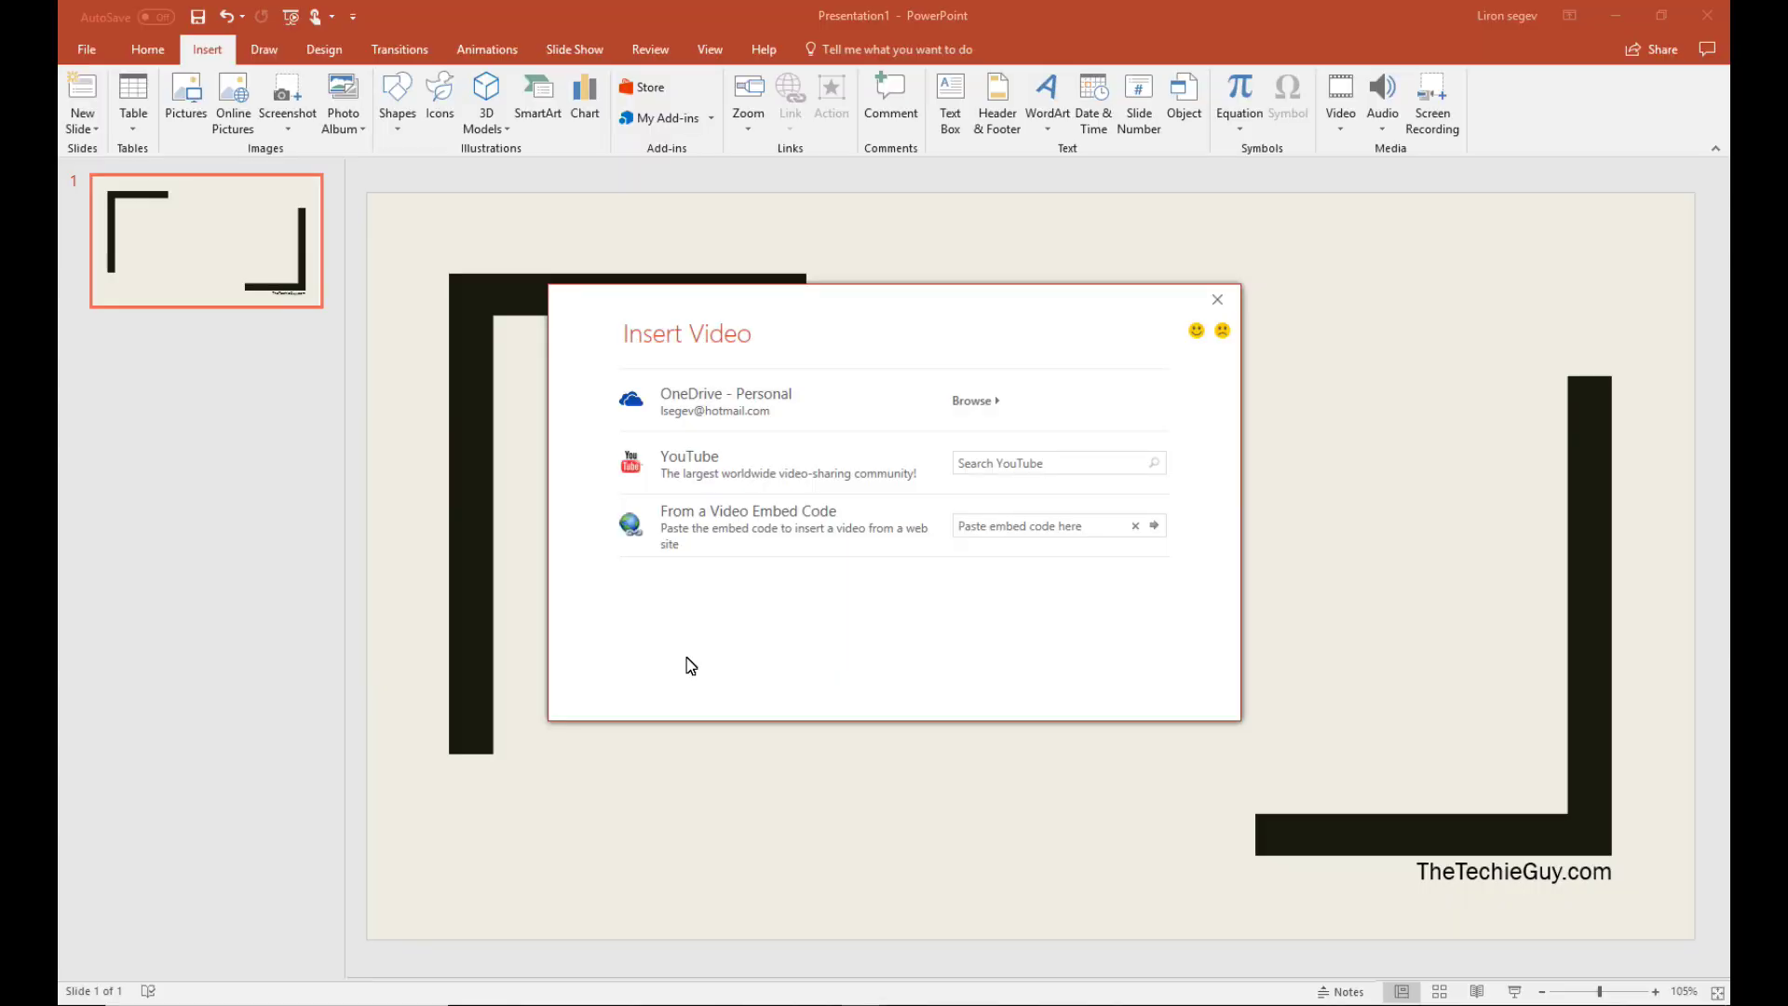
Paste the Hive View iframe code into the embed code box and insert the video
click(1003, 531)
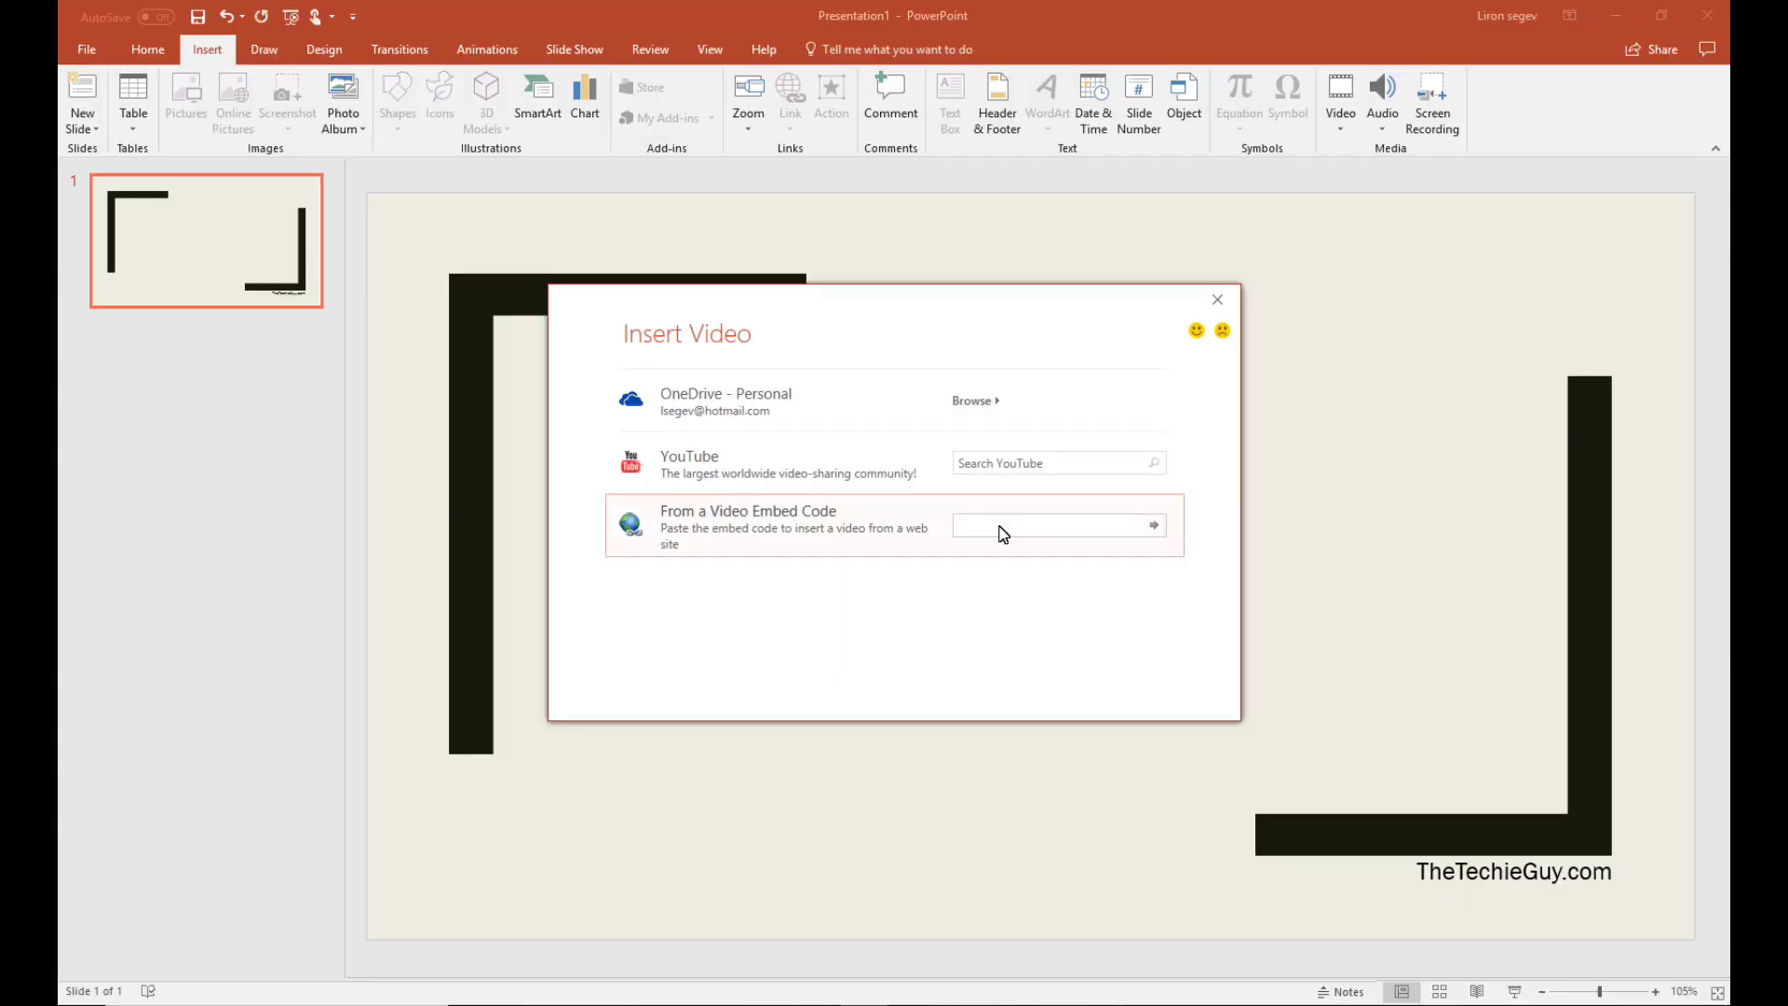
key(ctrl+v)
click(1156, 527)
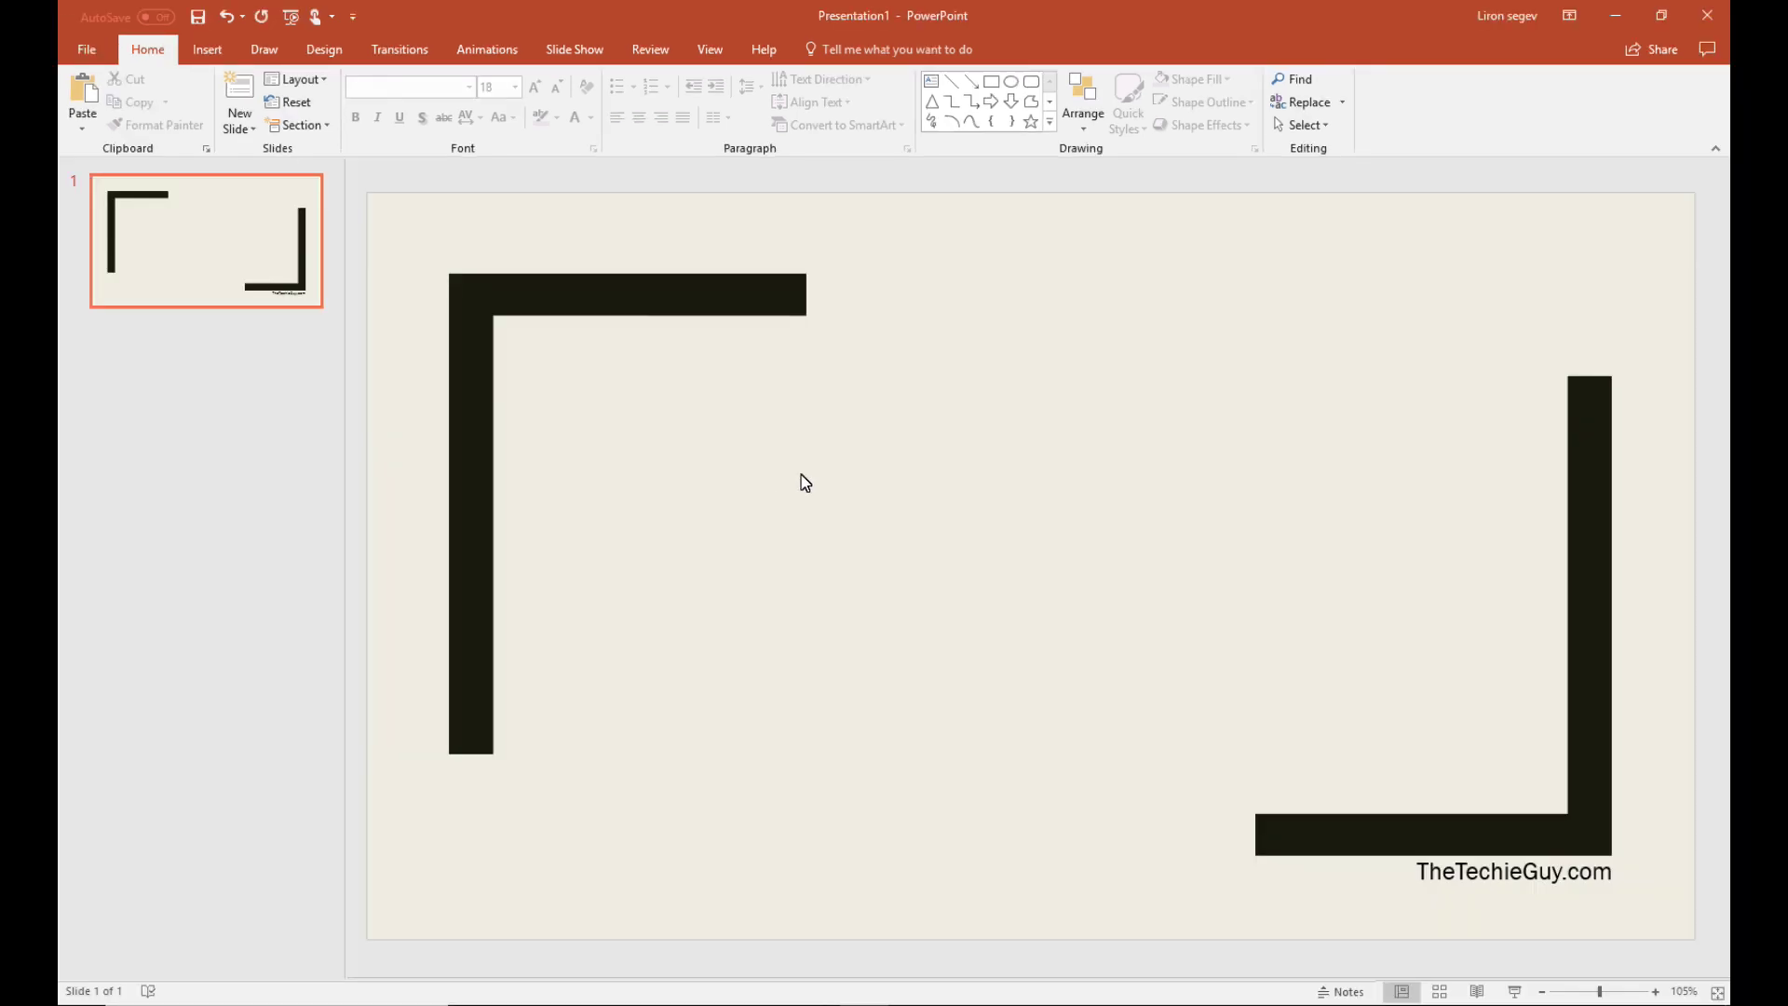
Add a Proofing AutoCorrect entry replacing 'ttg' with 'TheTechieGuy' and close the options
click(87, 51)
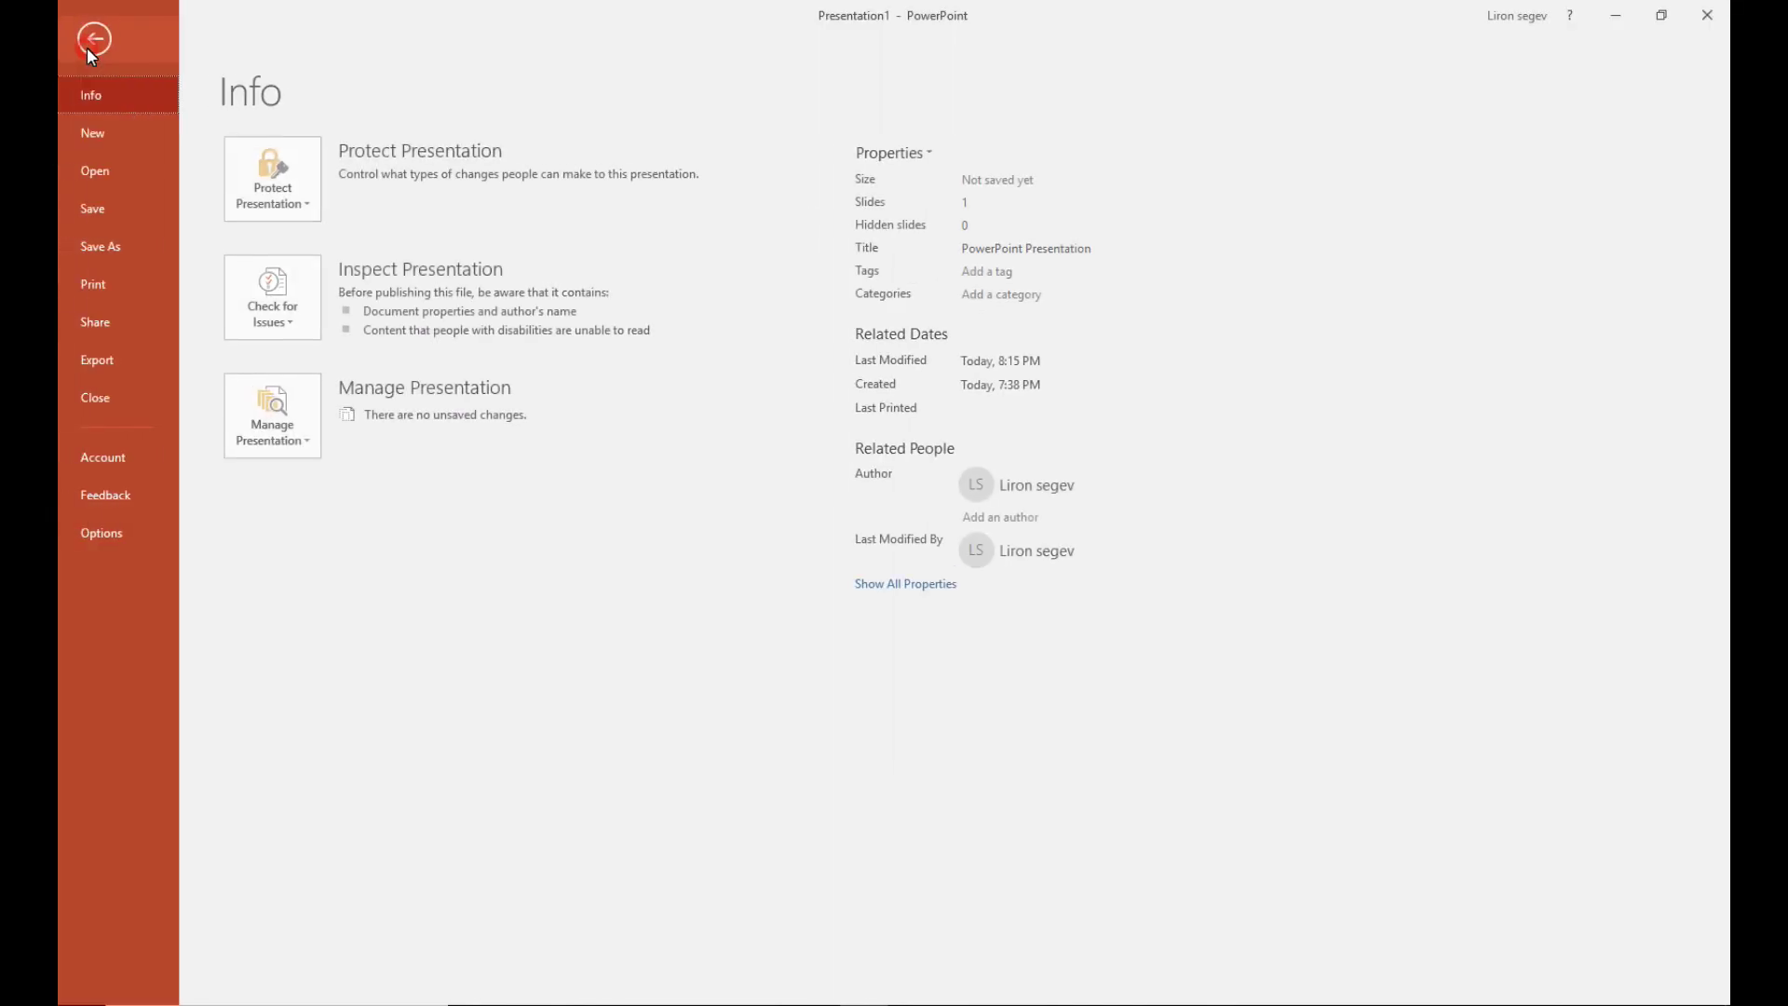
click(95, 533)
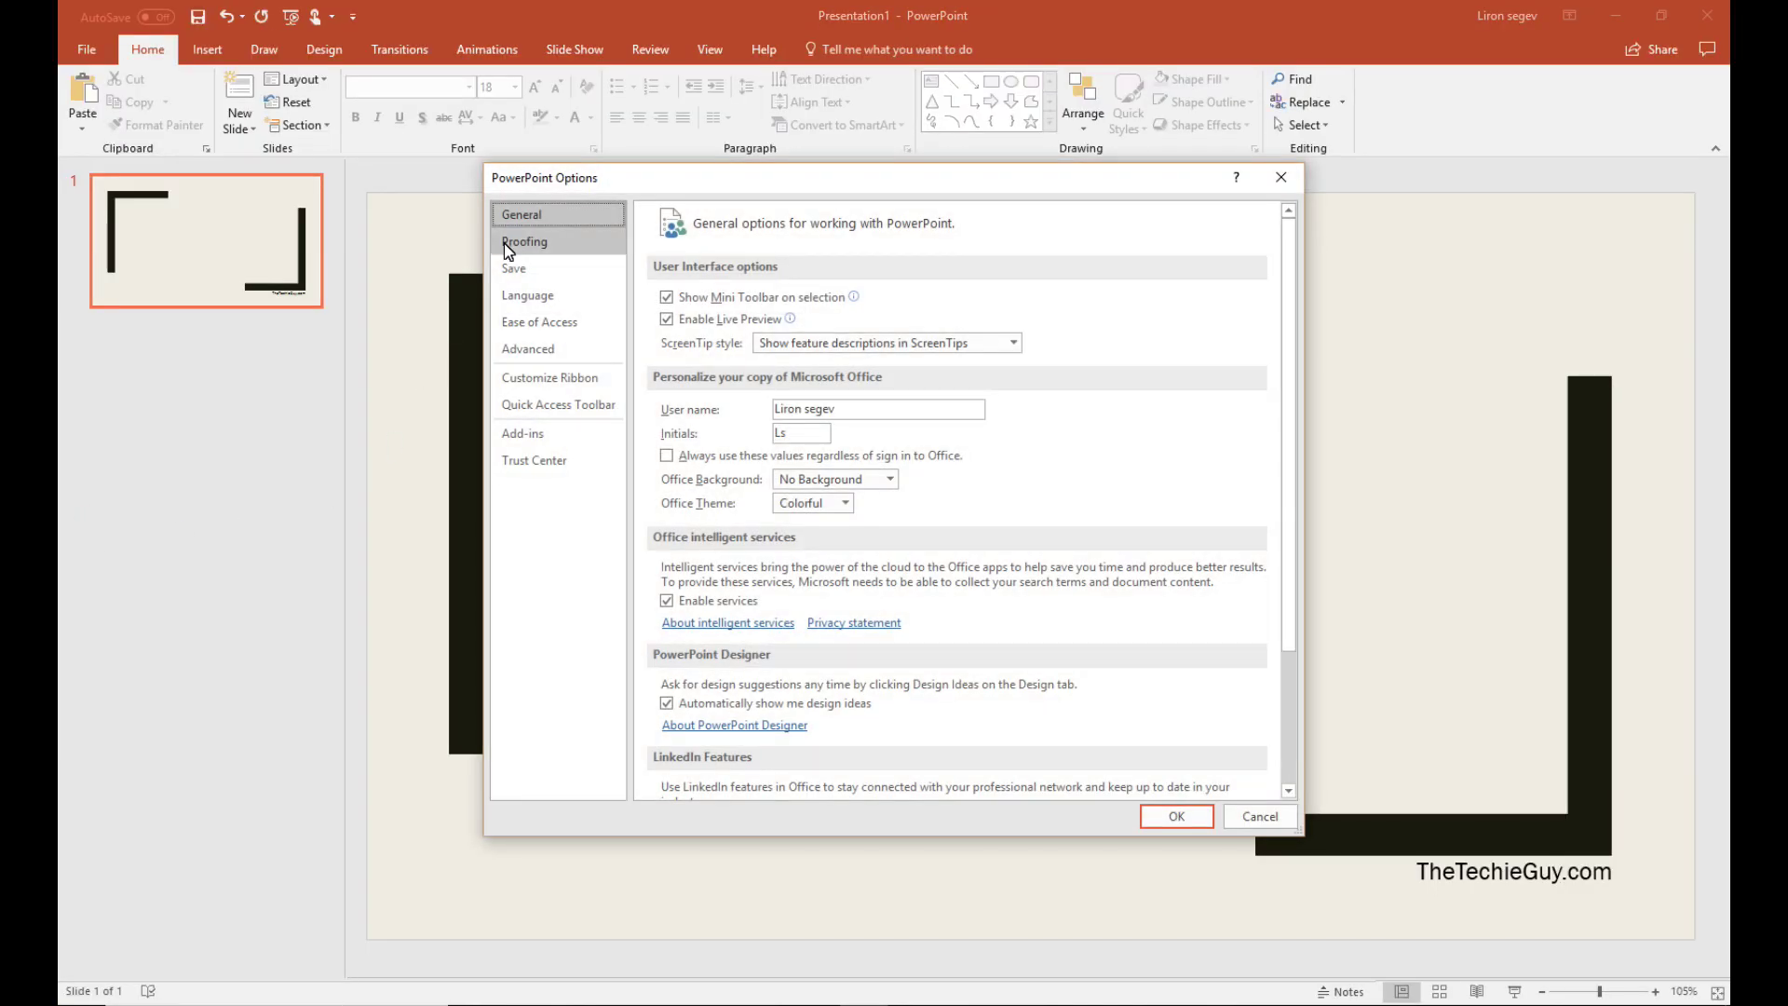
click(571, 252)
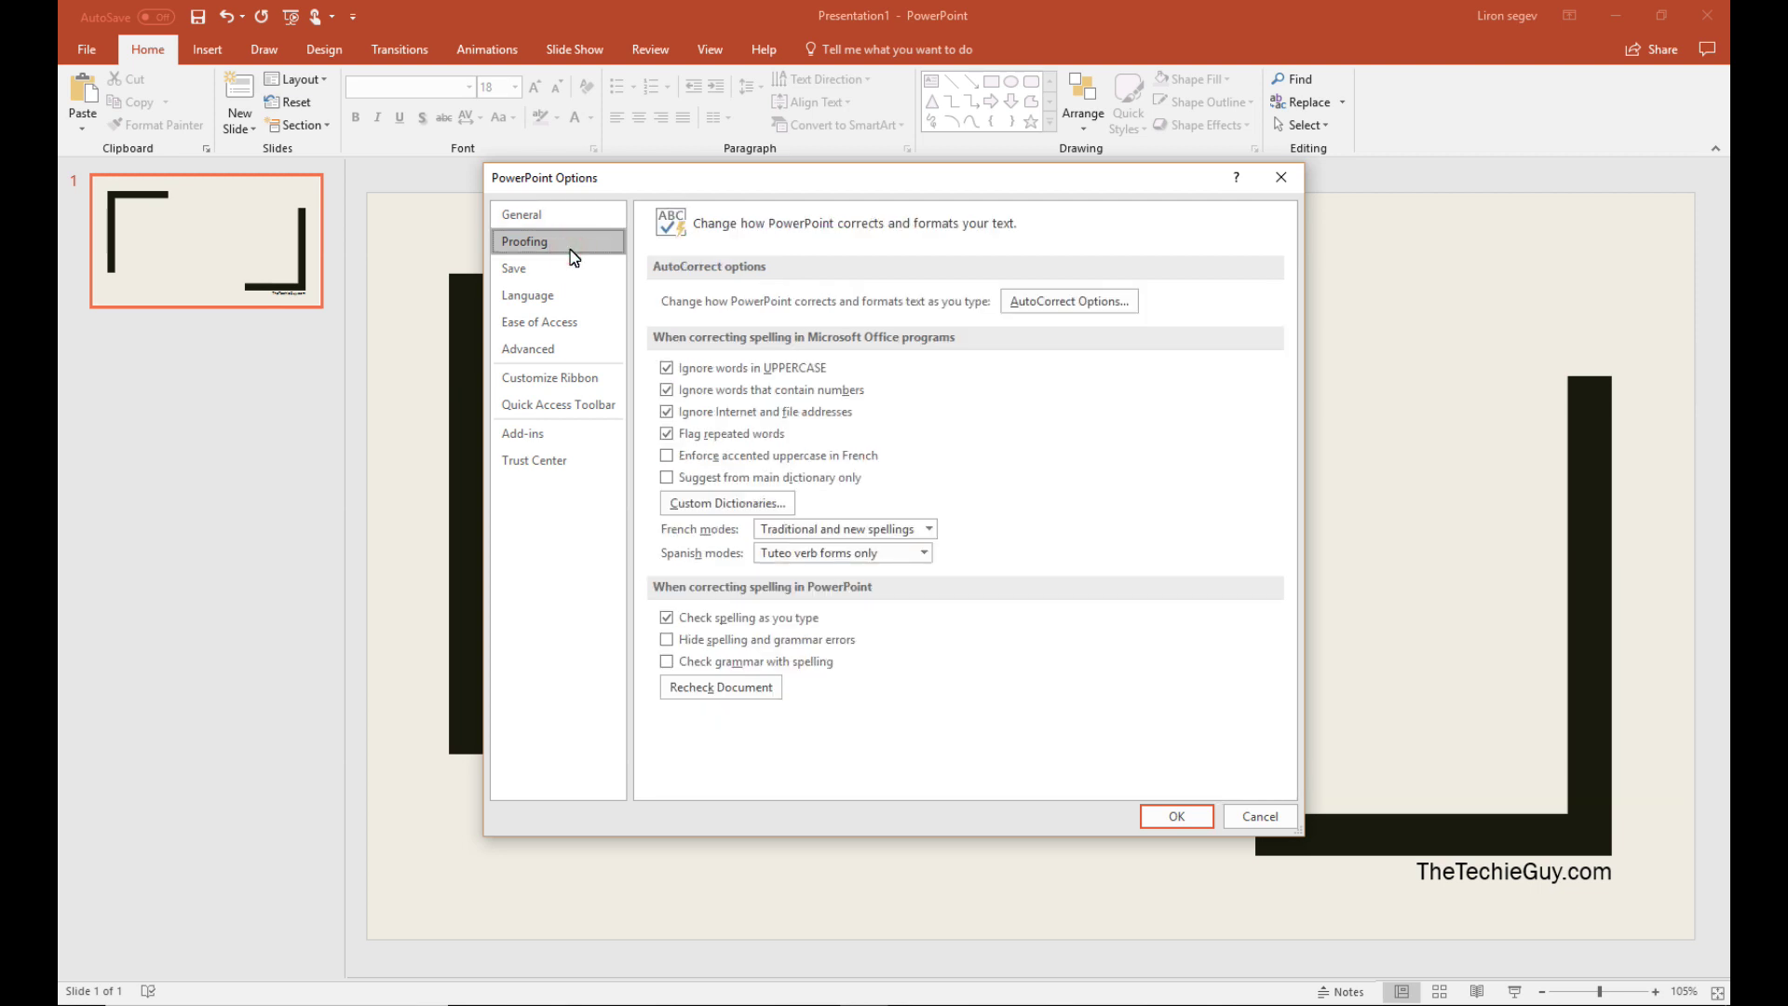
click(1113, 314)
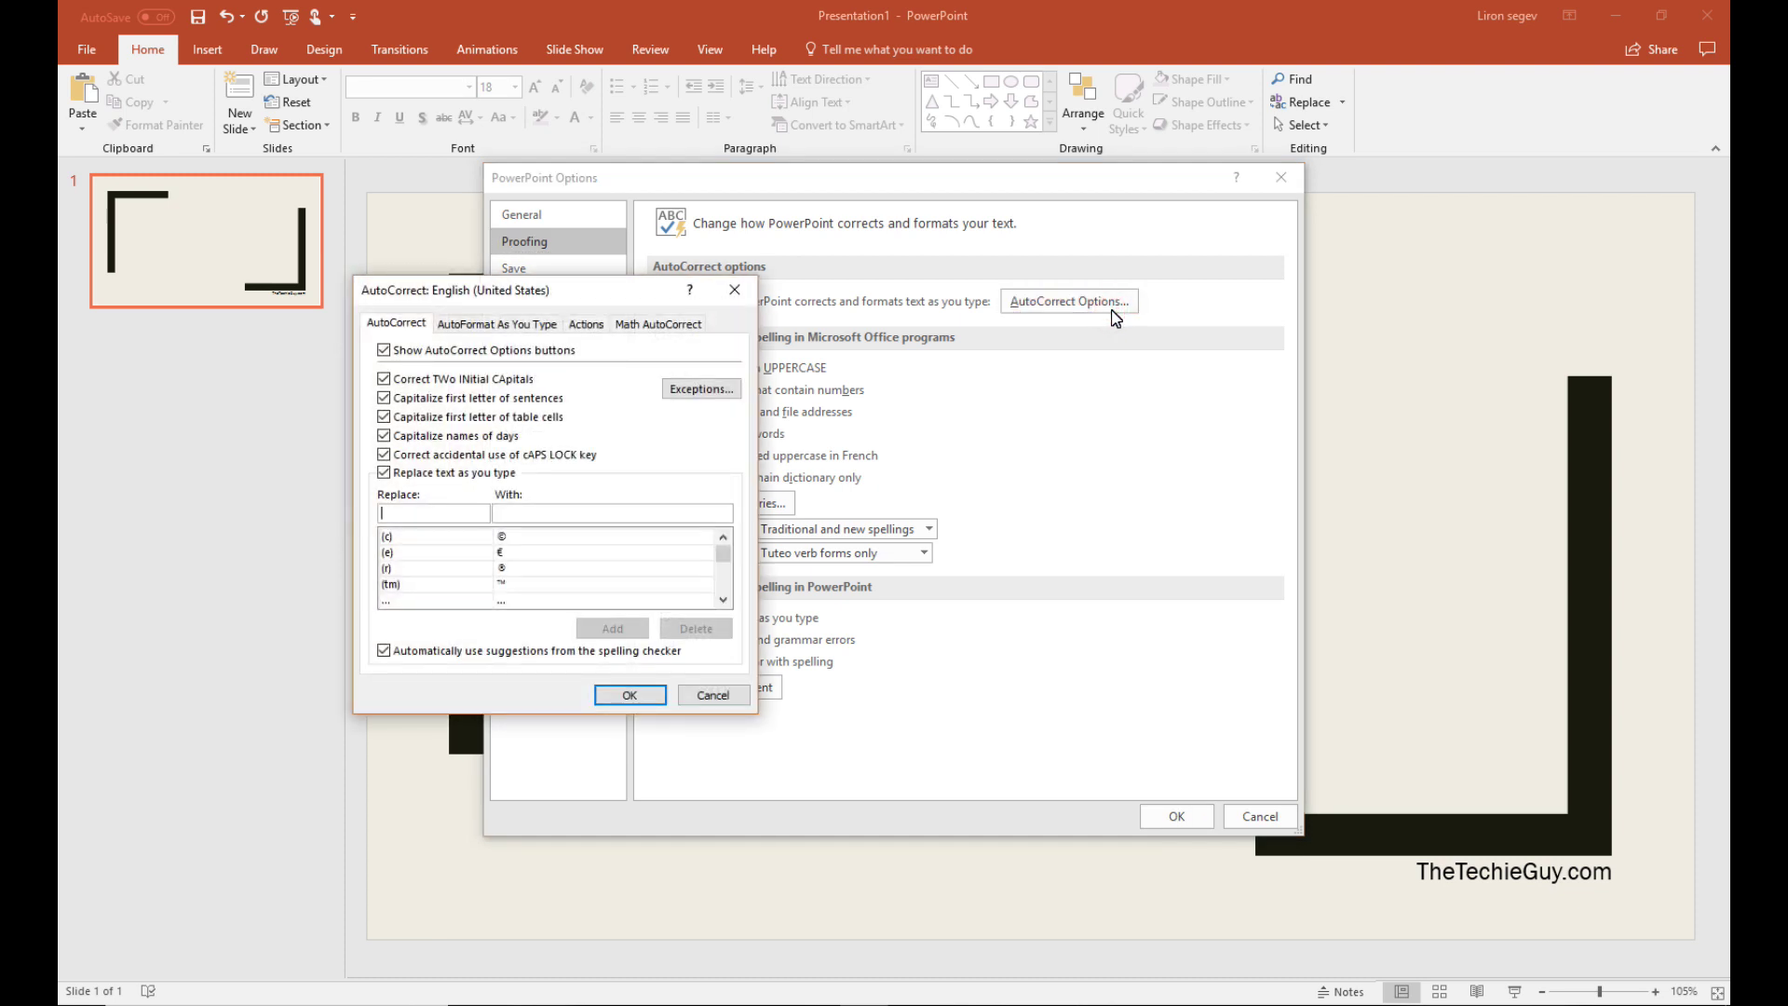
click(454, 514)
text(ttg)
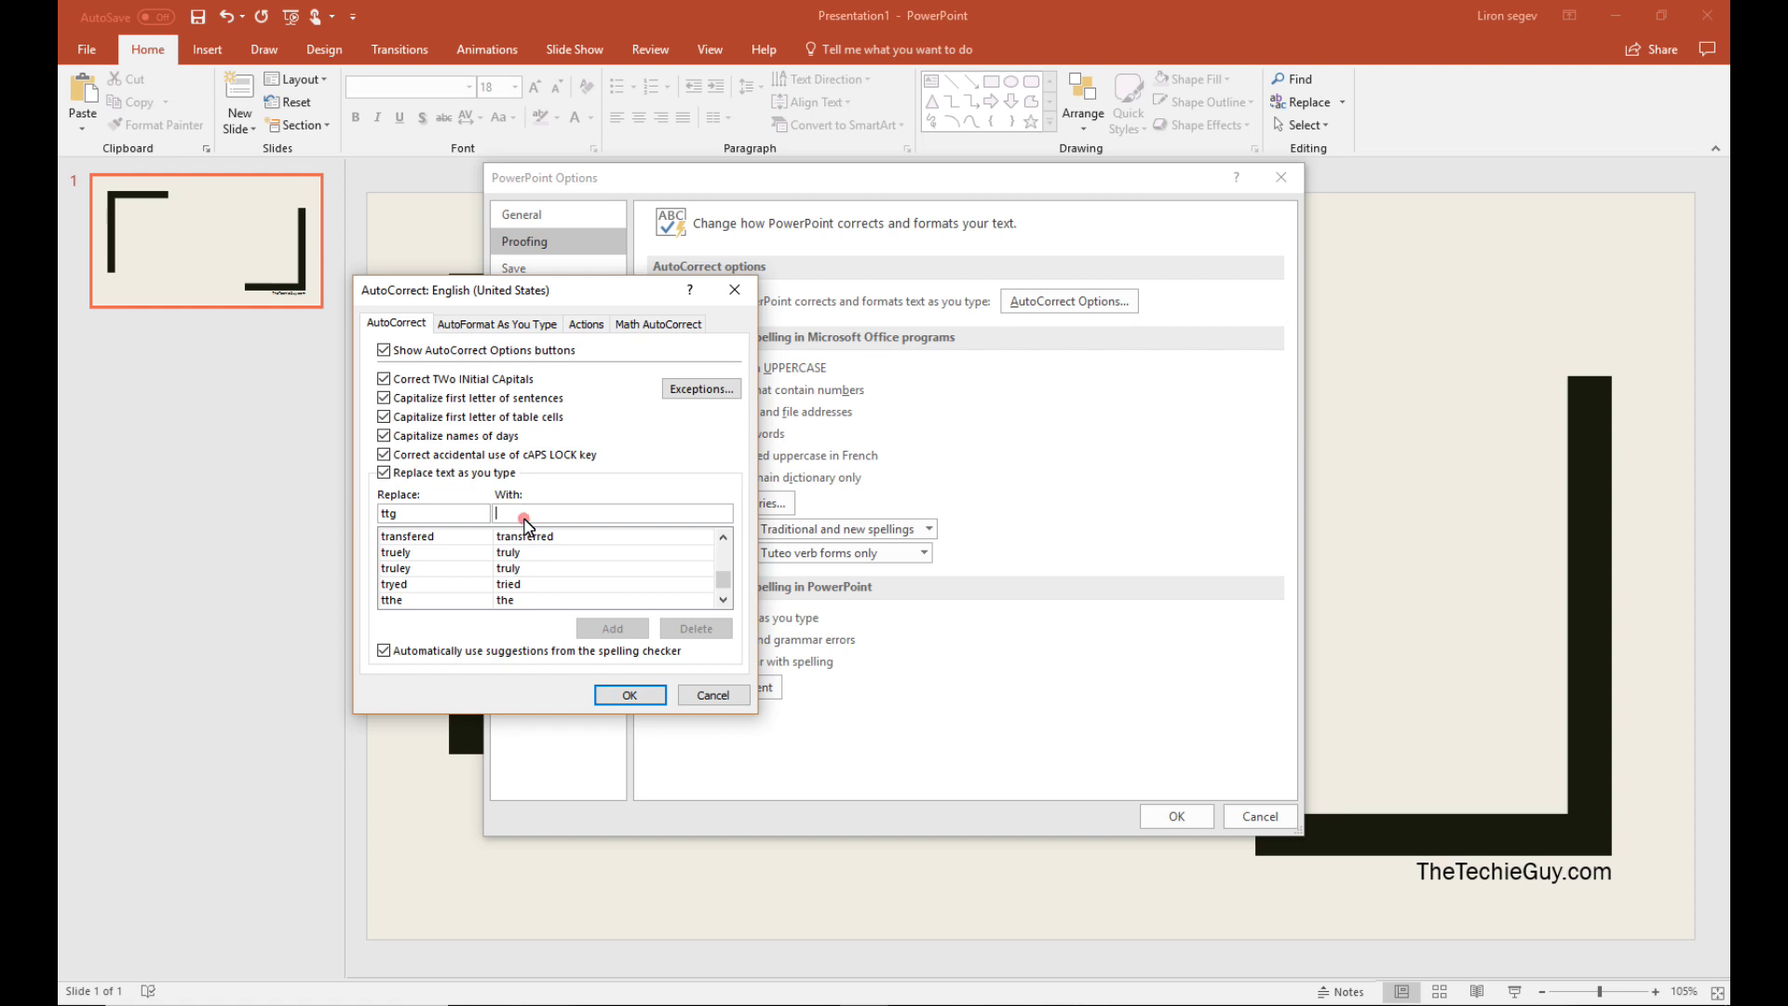
click(524, 518)
text(TheTechieGuy)
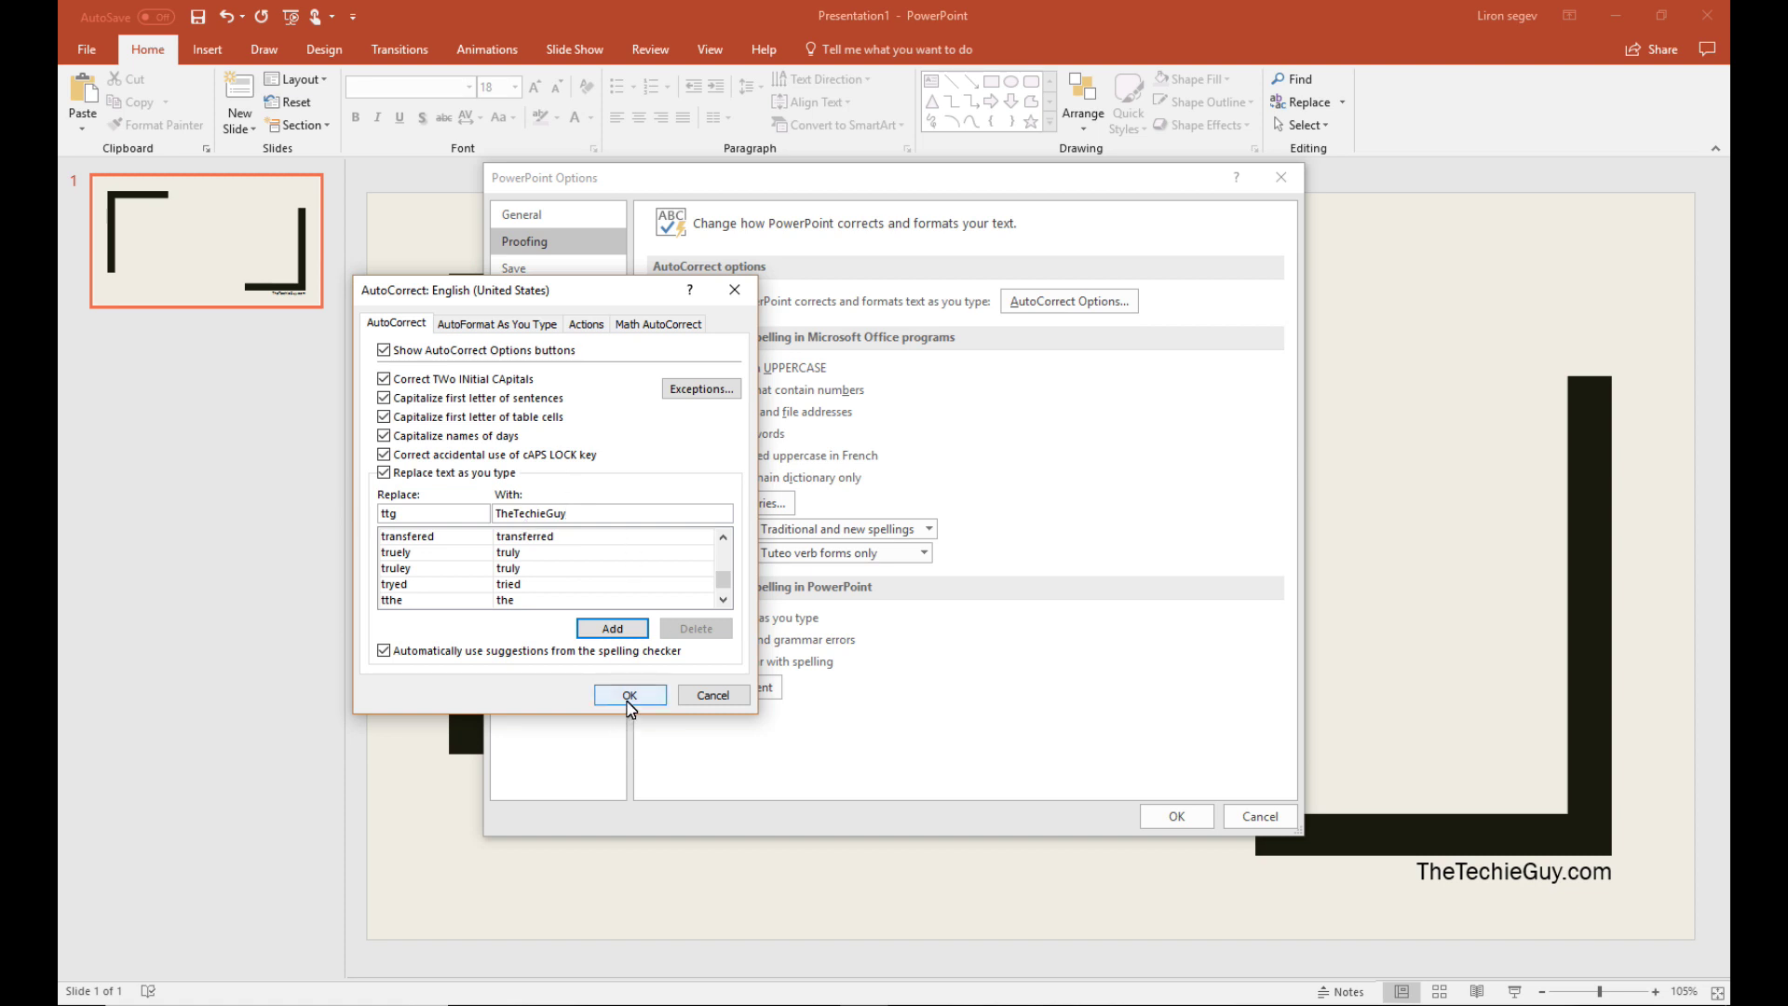
click(624, 630)
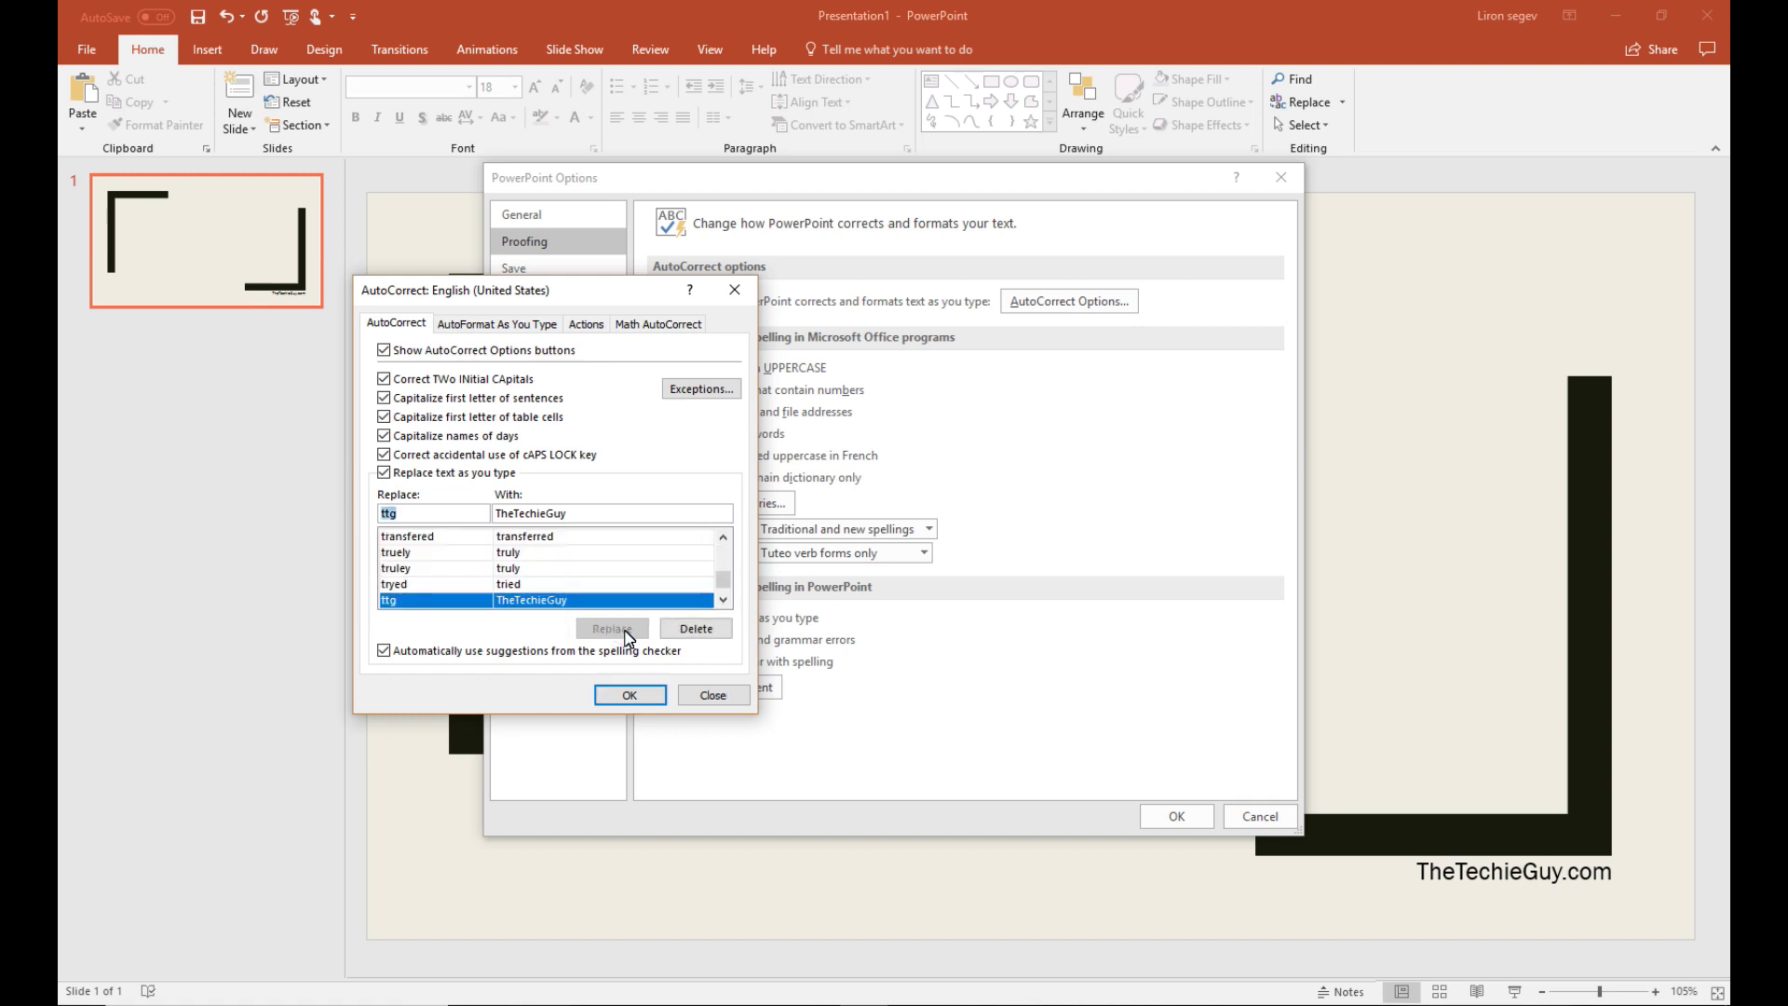
click(625, 702)
click(1175, 817)
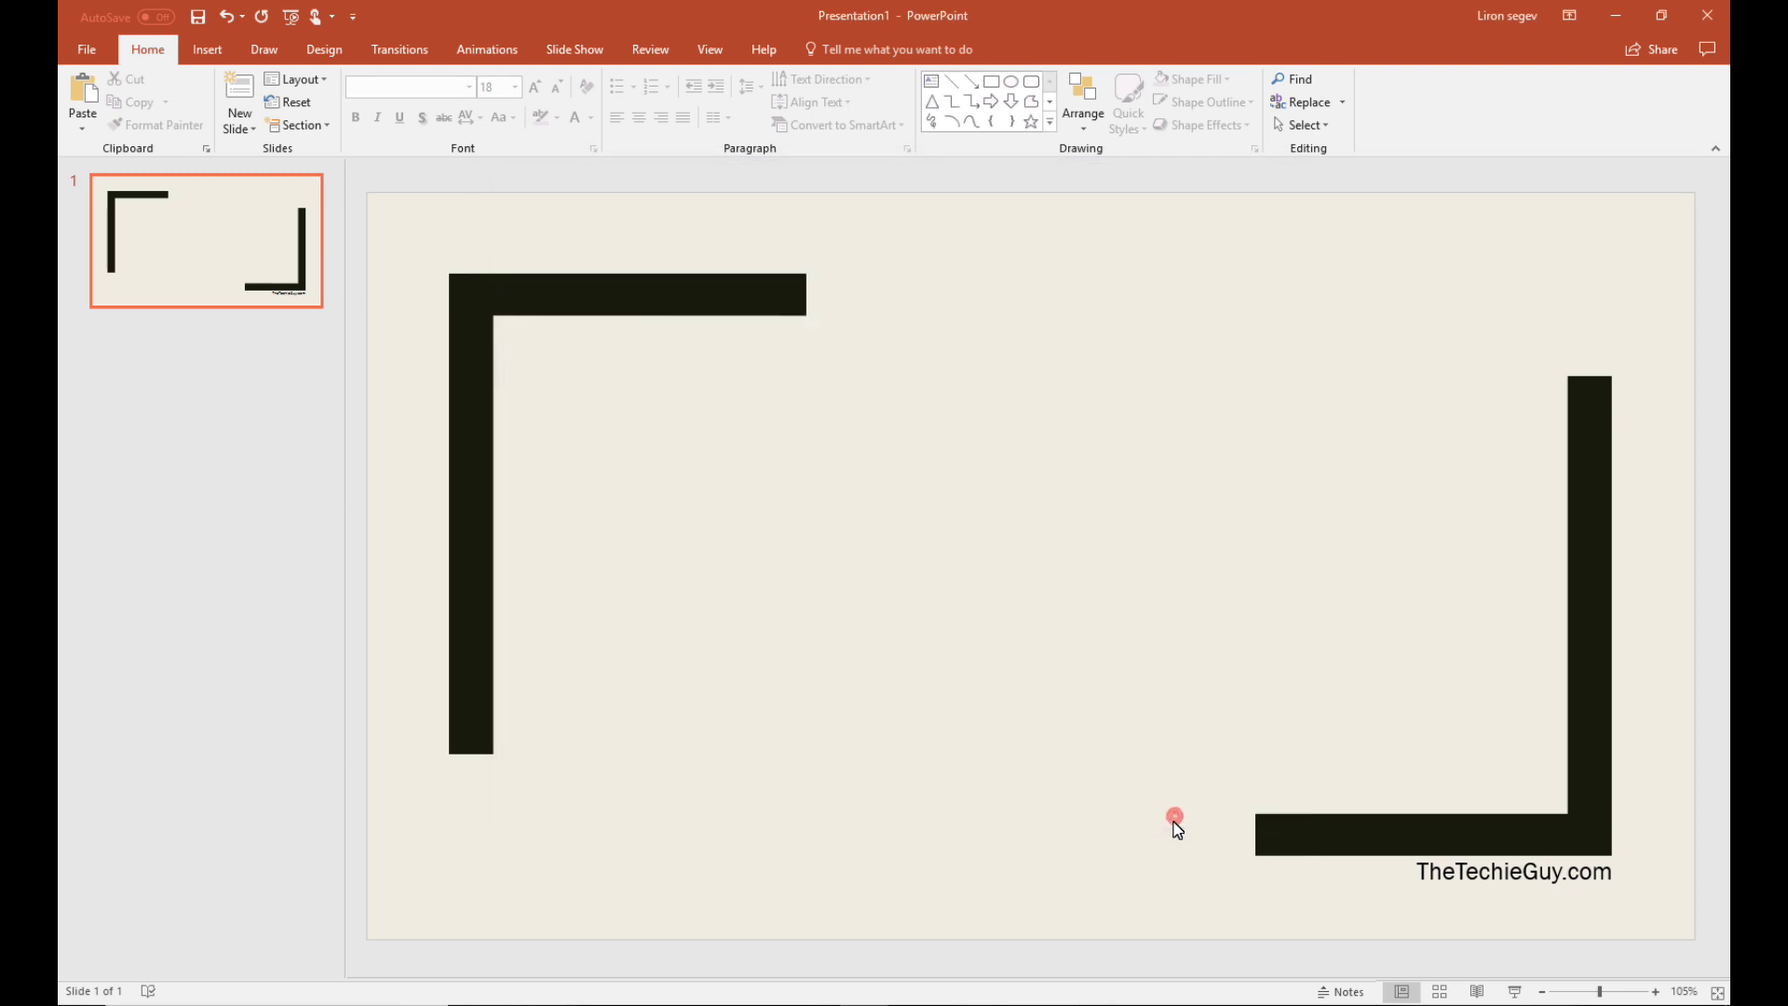
Add a text box in the slide's upper middle reading 'This video is brought to you by TheTechieGuy'
click(746, 441)
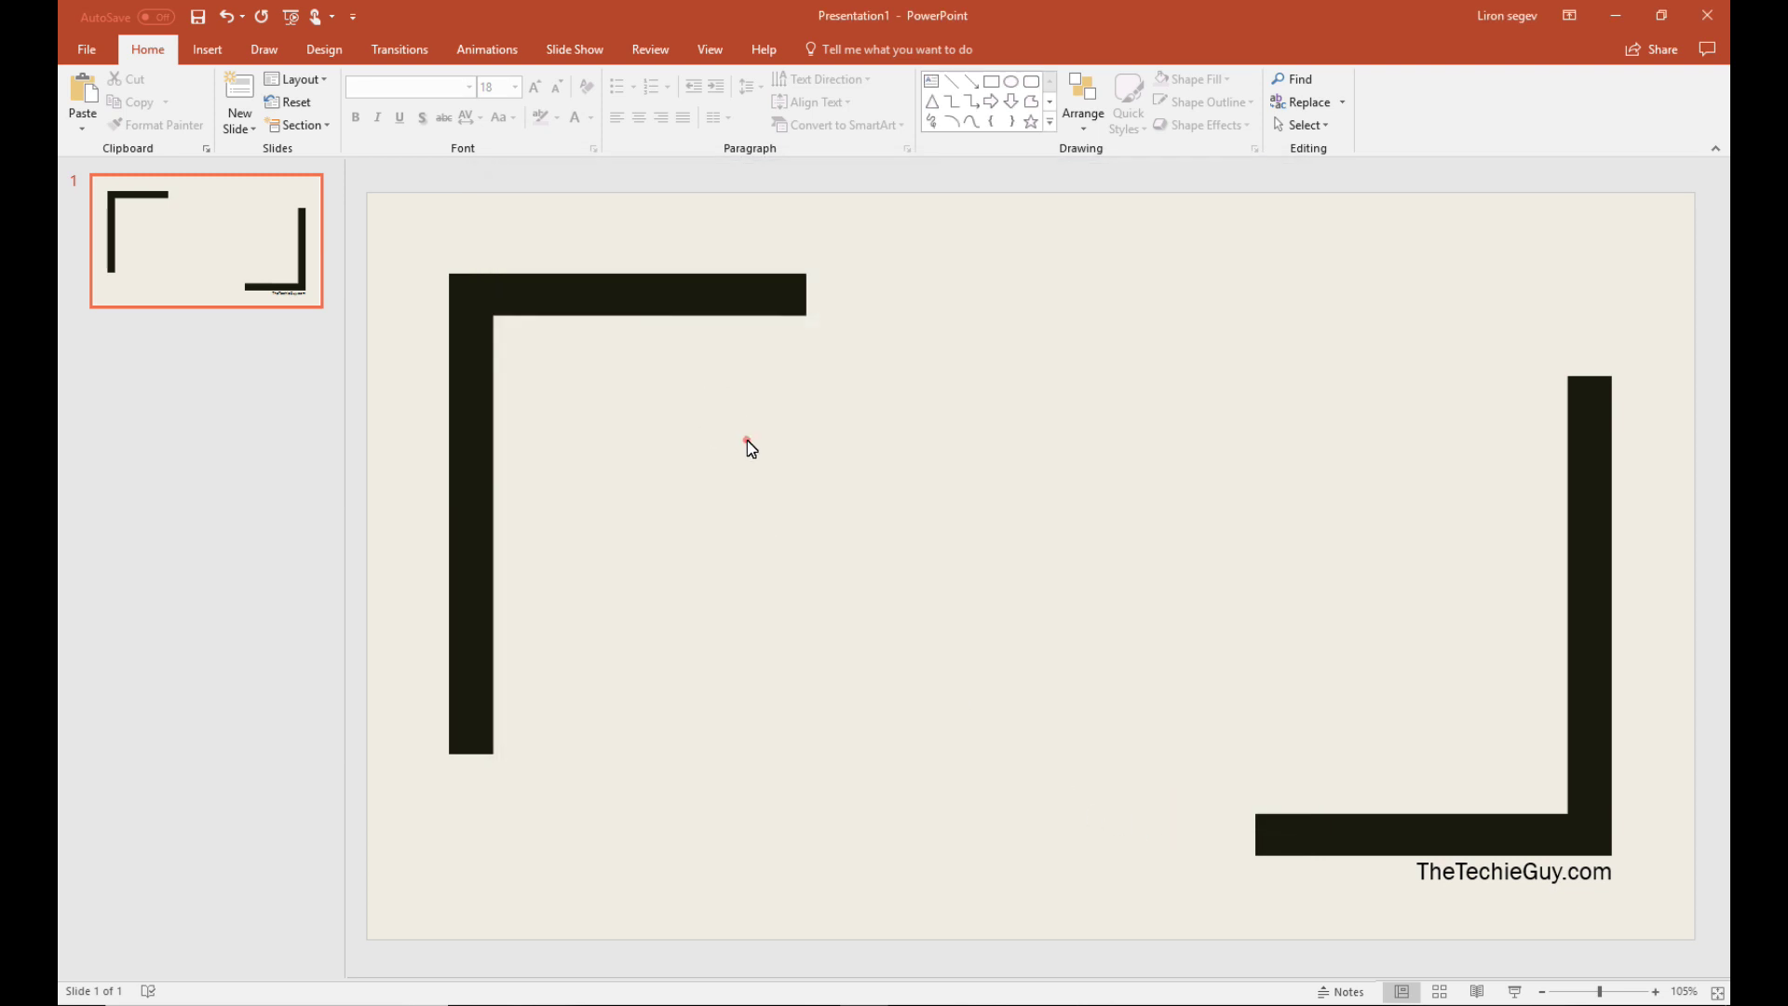
click(206, 48)
click(950, 88)
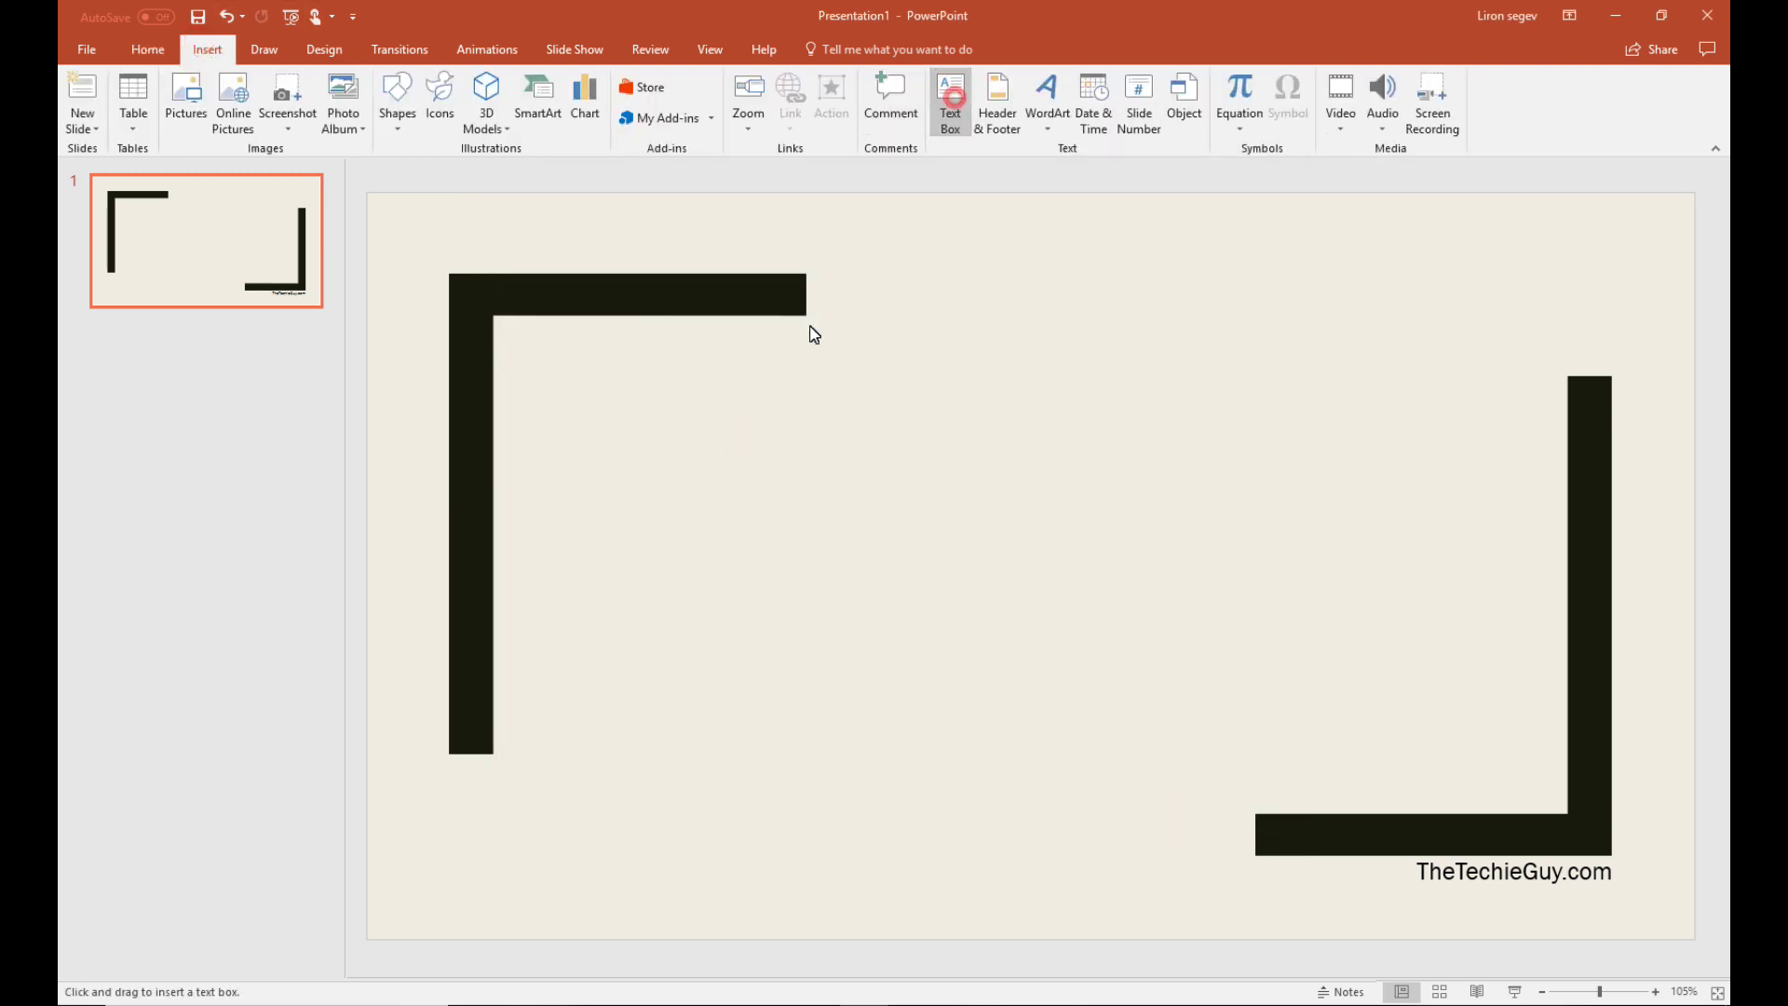
click(606, 434)
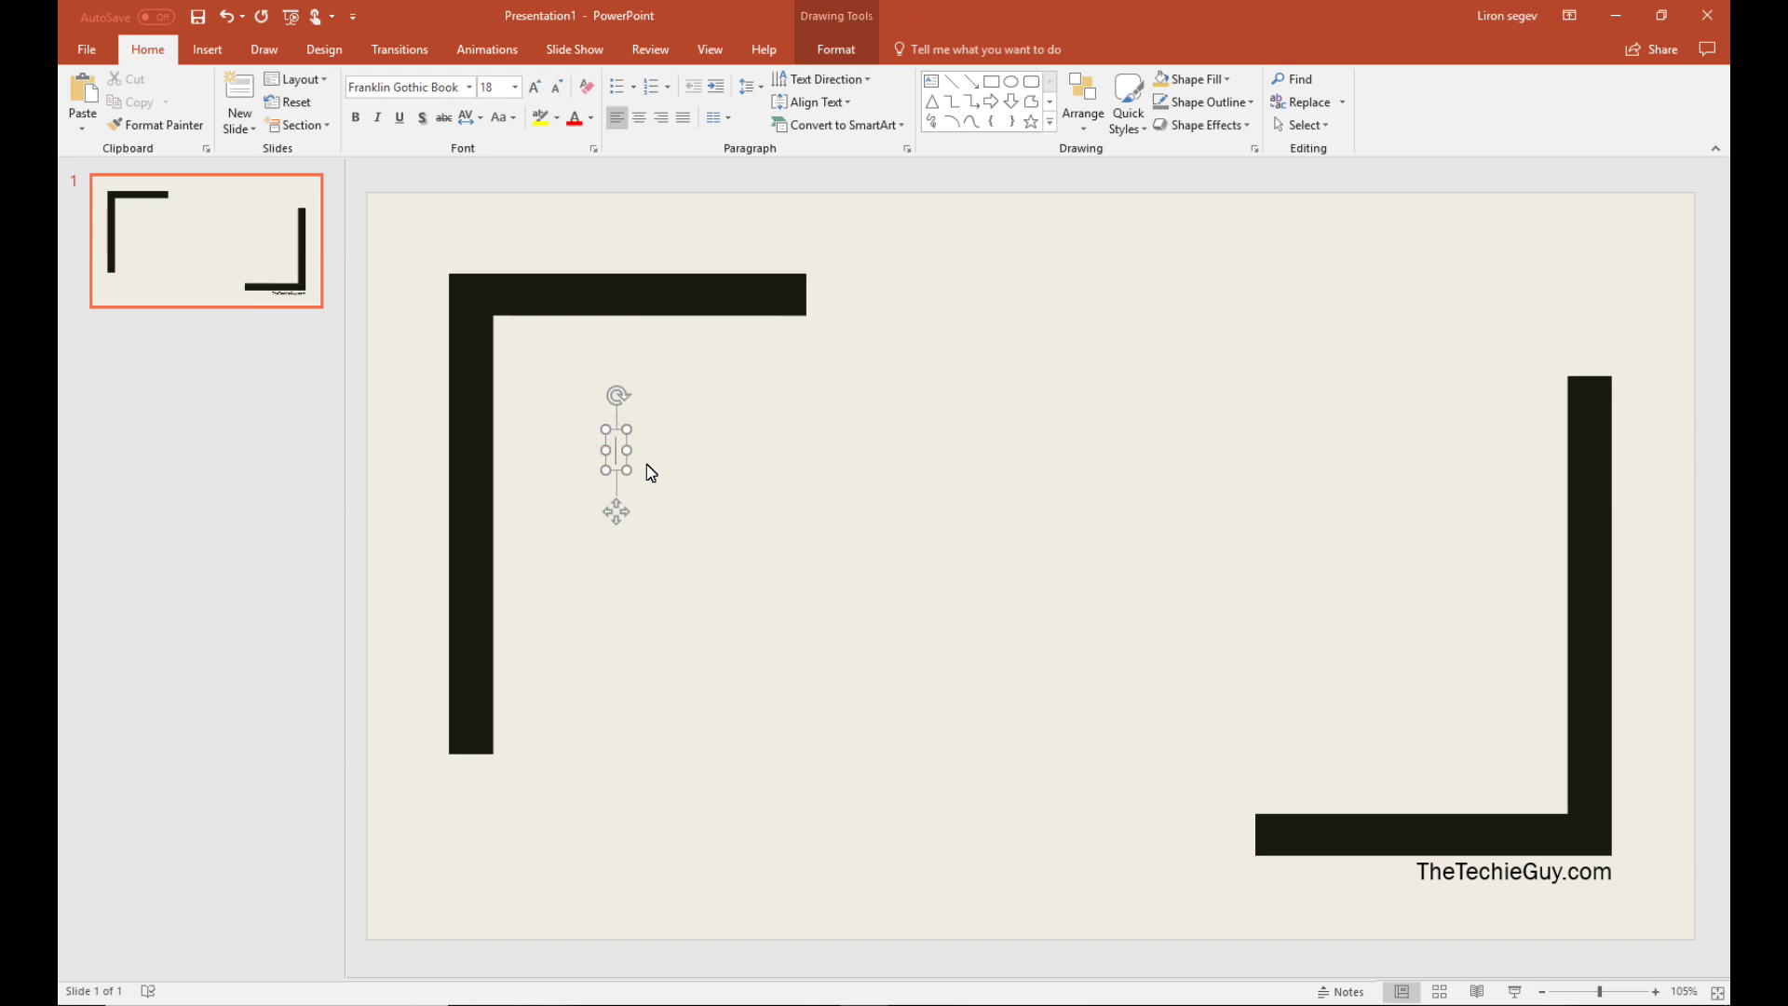
text(This video is brought to you )
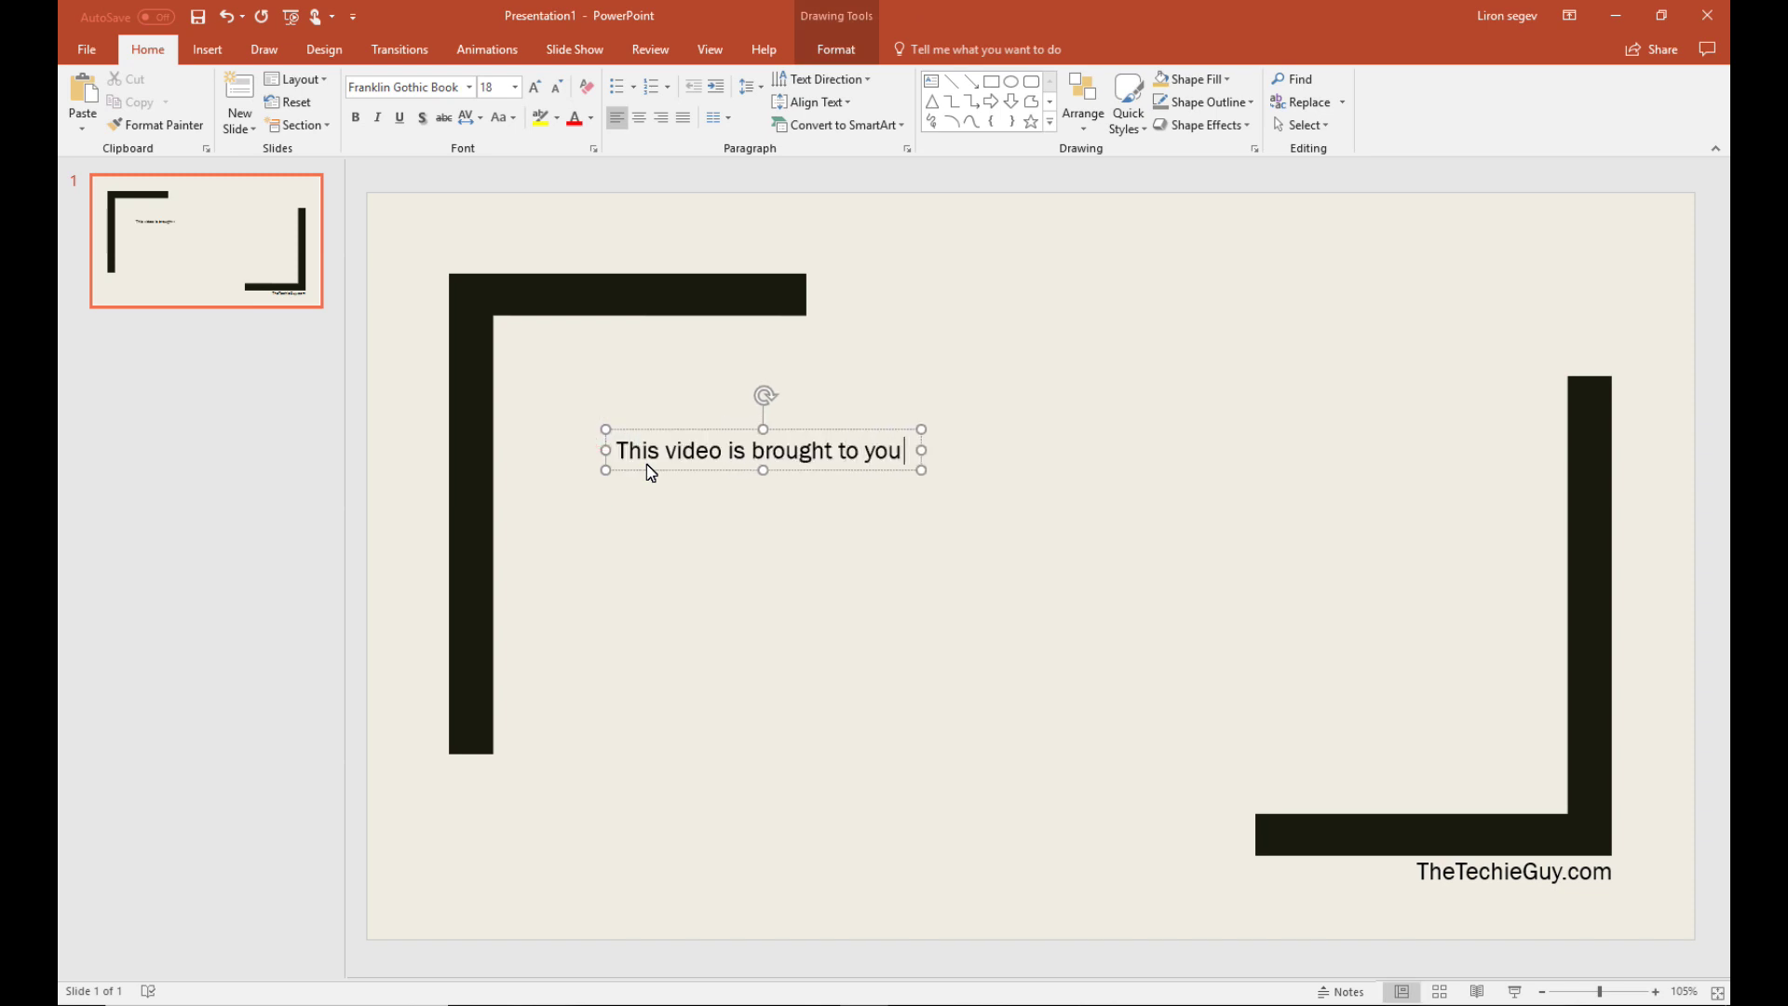
text(by )
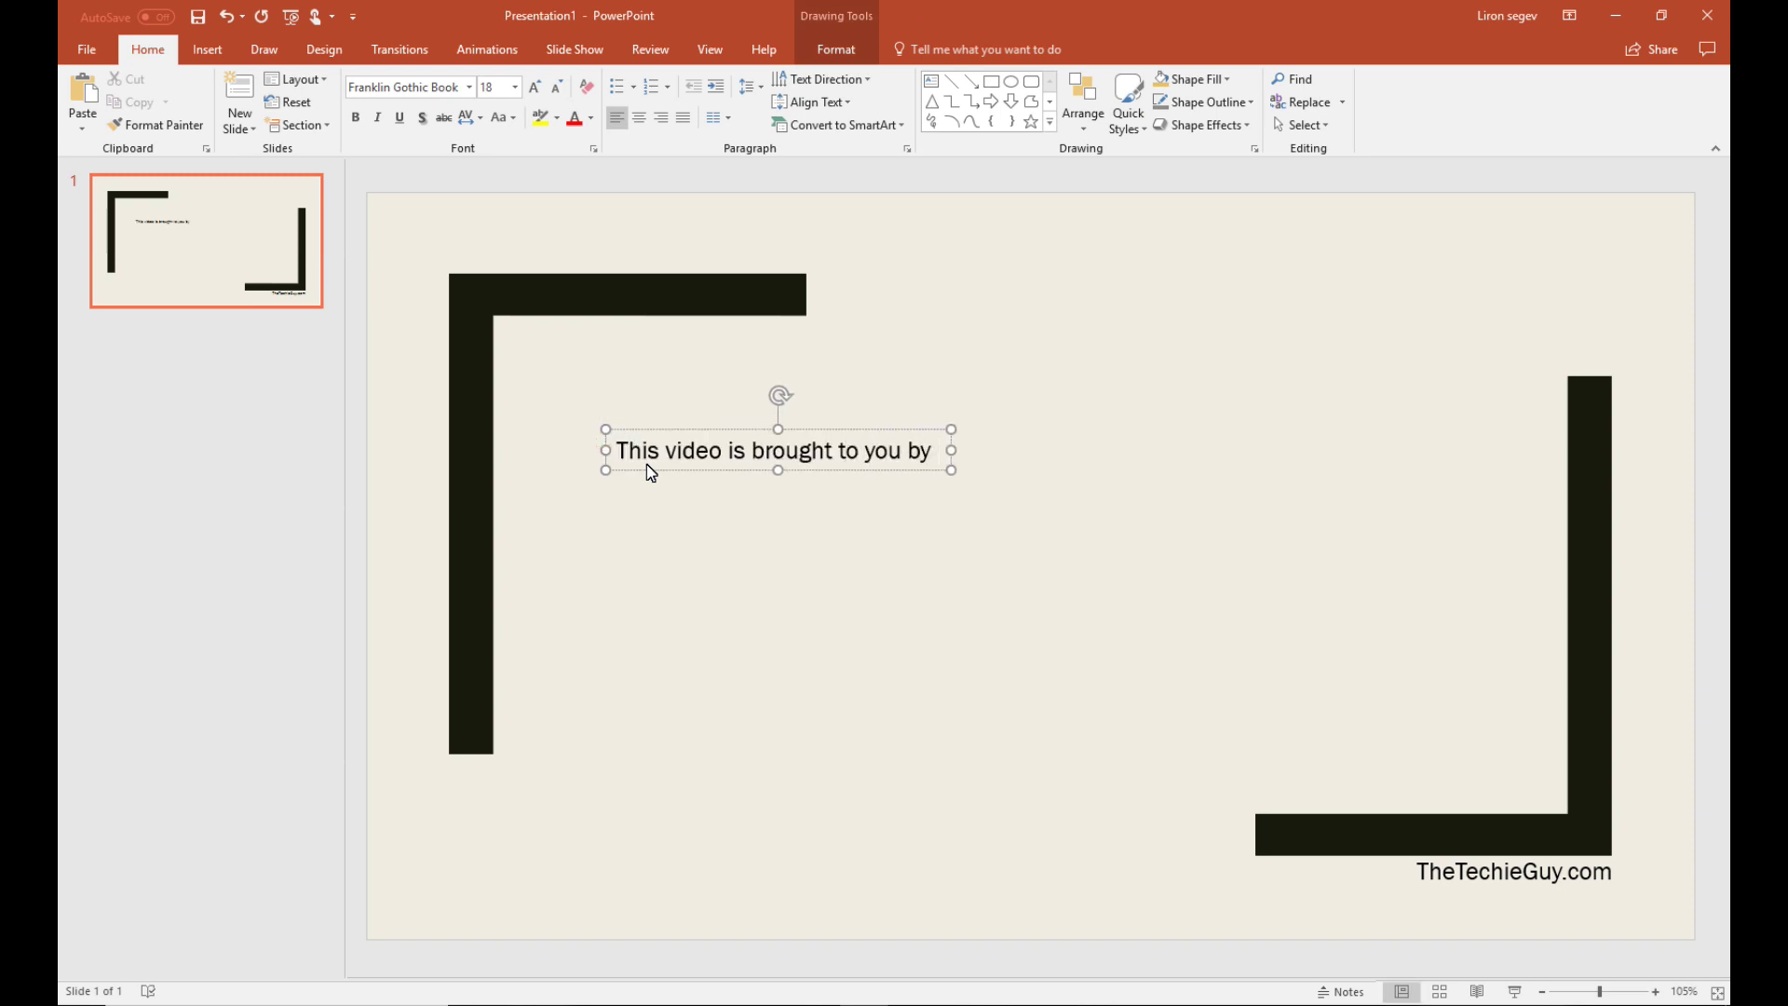
text(TheTechieGuy)
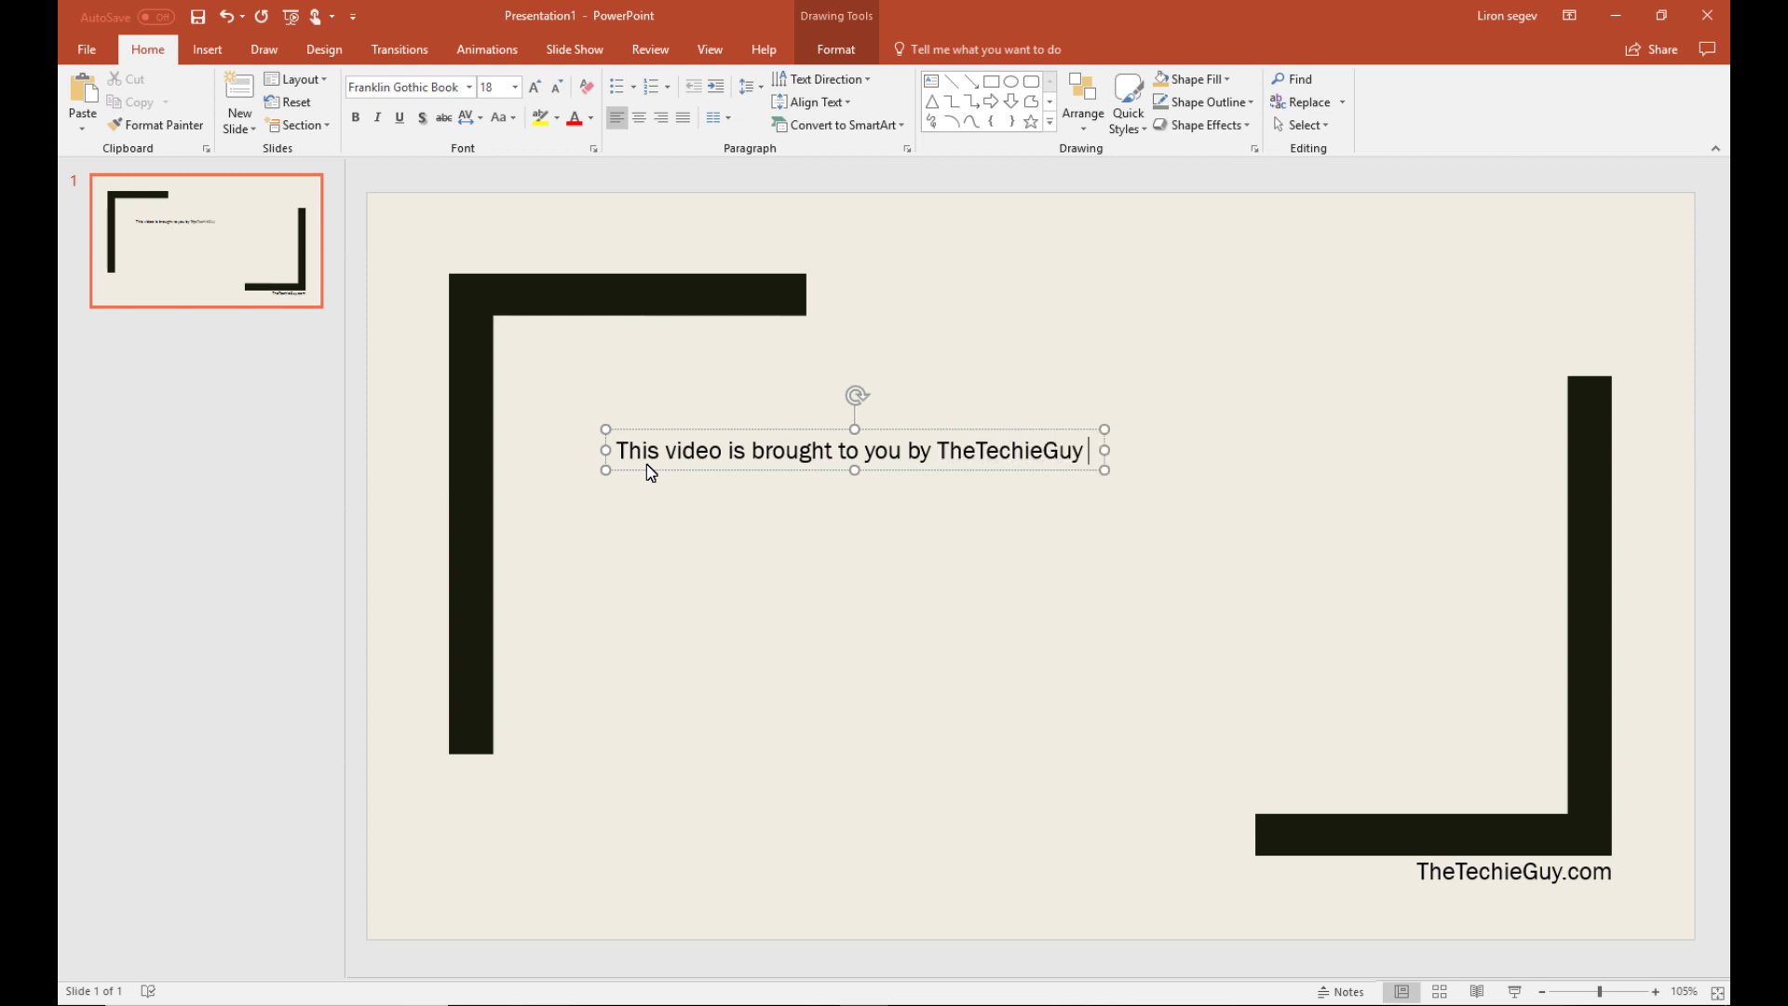